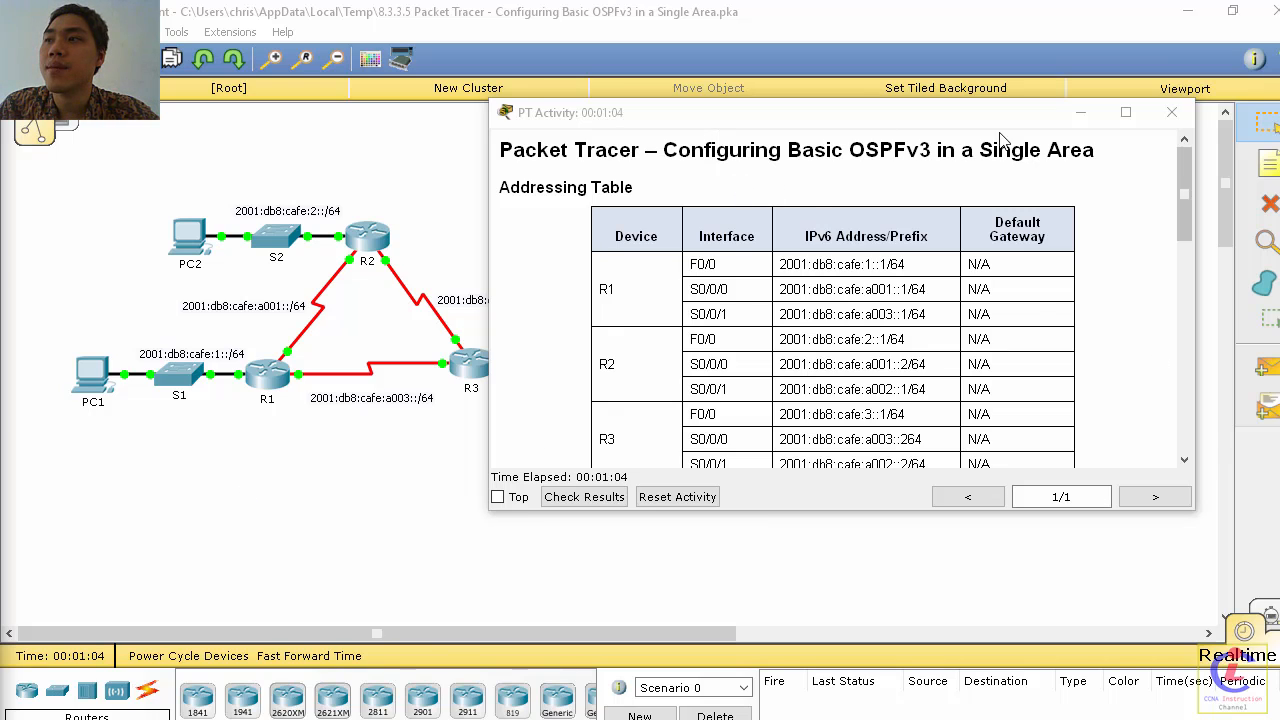
# Step: Move the activity instructions off the topology, open router R1's command line and enter privileged EXEC mode with enable
pyautogui.click(868, 130)
pyautogui.moveTo(868, 130); pyautogui.dragTo(882, 473)
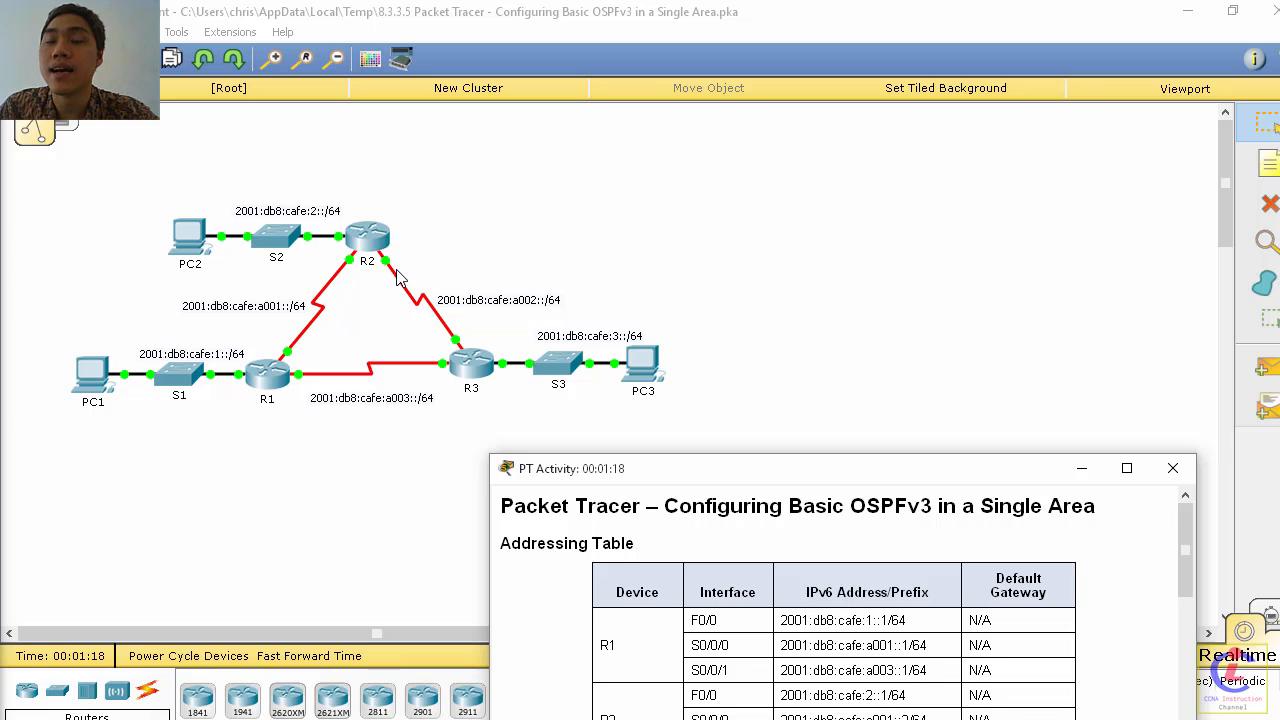
pyautogui.click(268, 376)
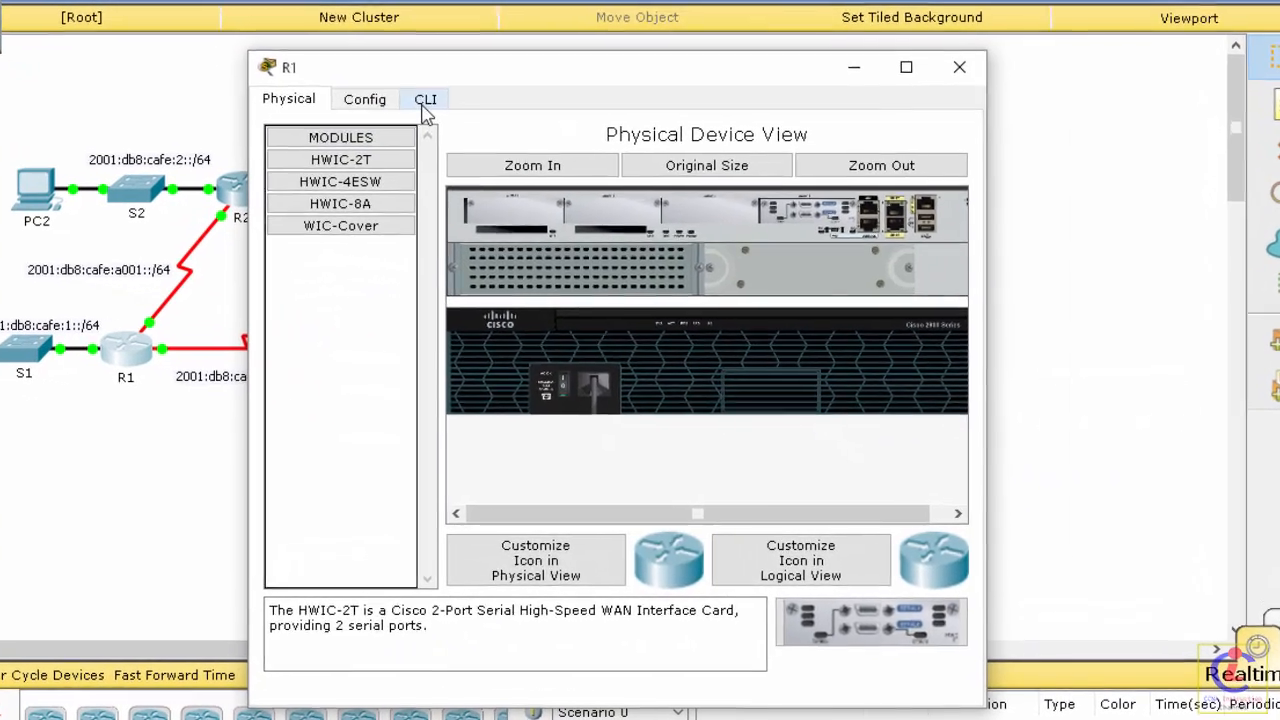
pyautogui.click(423, 102)
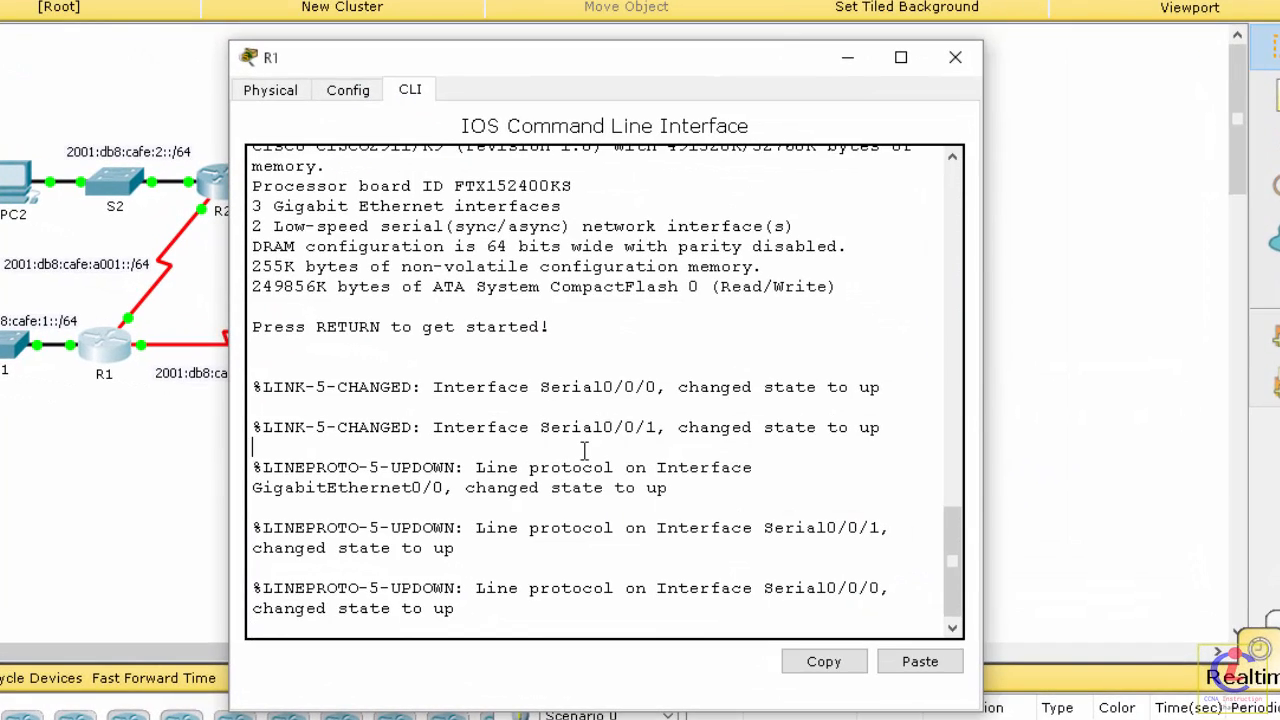
pyautogui.press('Return')
pyautogui.press('Return')
pyautogui.write('enable')
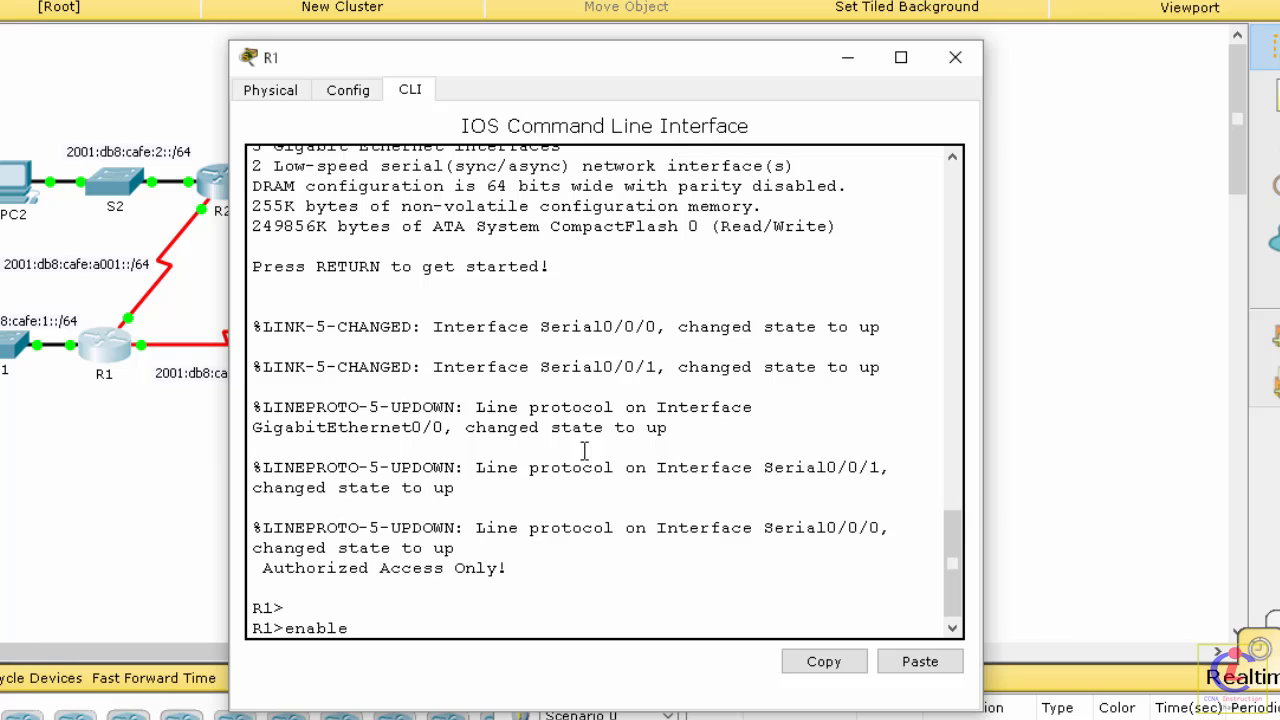
pyautogui.press('Return')
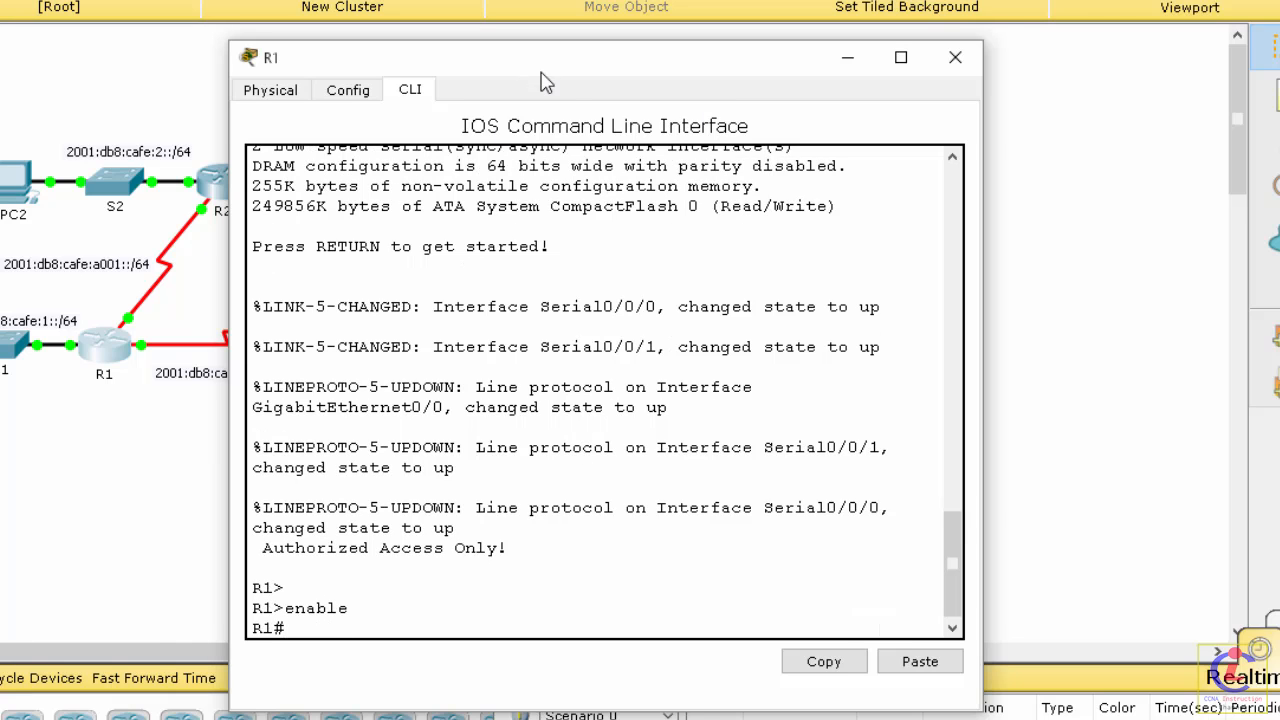
# Step: Run show ipv6 route on R1 and examine its connected and local routes against the network topology
pyautogui.moveTo(540, 68); pyautogui.dragTo(521, 35)
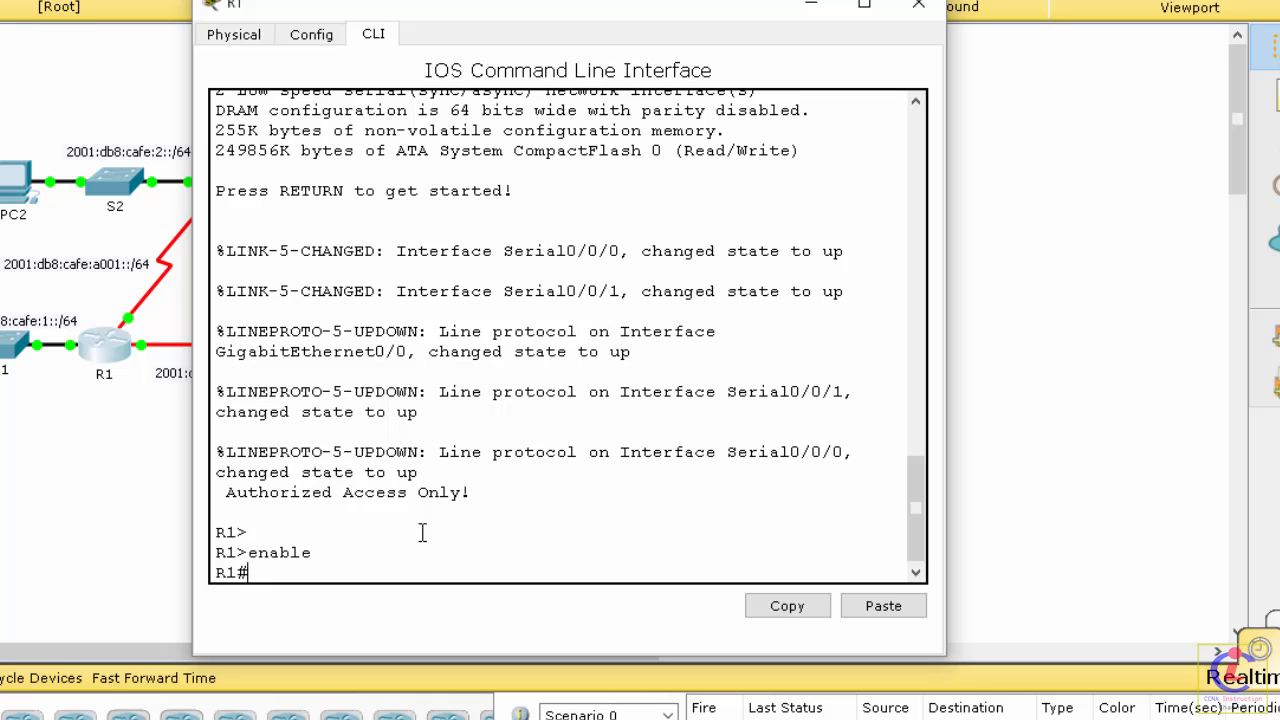
pyautogui.write('show ipv6 route')
pyautogui.press('Return')
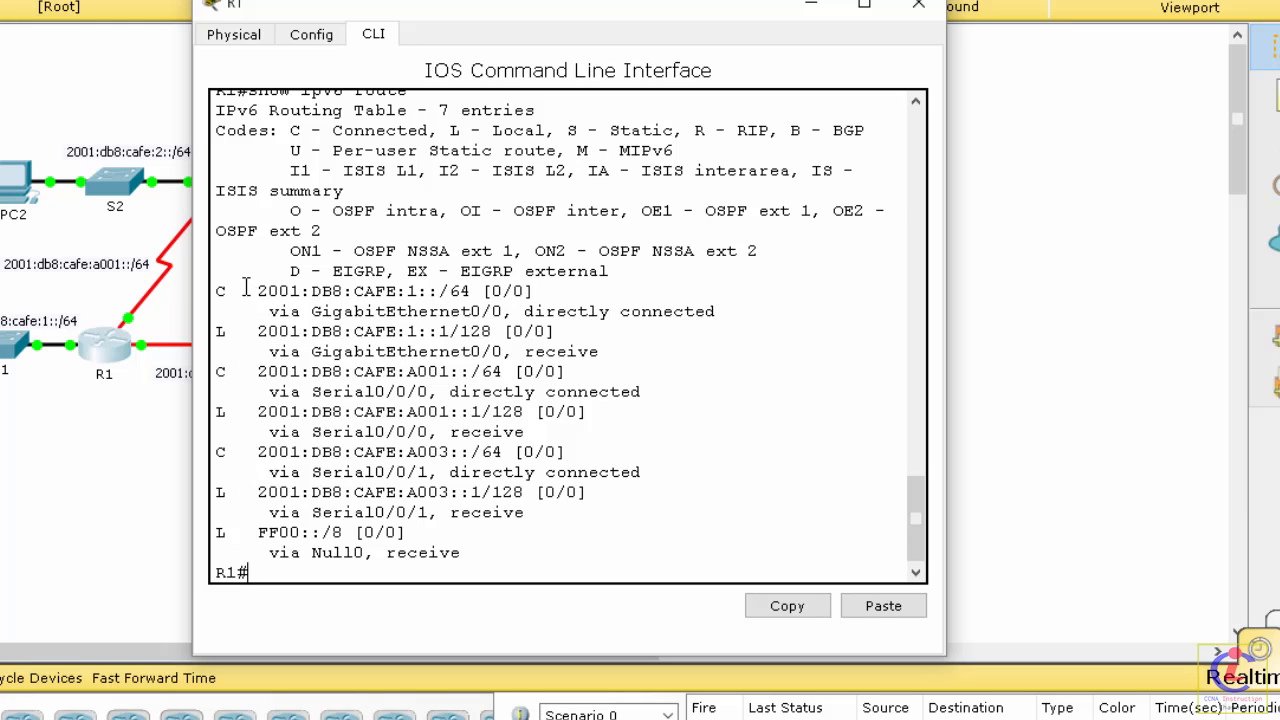
pyautogui.moveTo(237, 287); pyautogui.dragTo(216, 290)
pyautogui.moveTo(227, 334); pyautogui.dragTo(216, 411)
pyautogui.moveTo(230, 491); pyautogui.dragTo(213, 490)
pyautogui.moveTo(229, 411); pyautogui.dragTo(216, 411)
pyautogui.click(287, 563)
pyautogui.moveTo(426, 14); pyautogui.dragTo(510, 541)
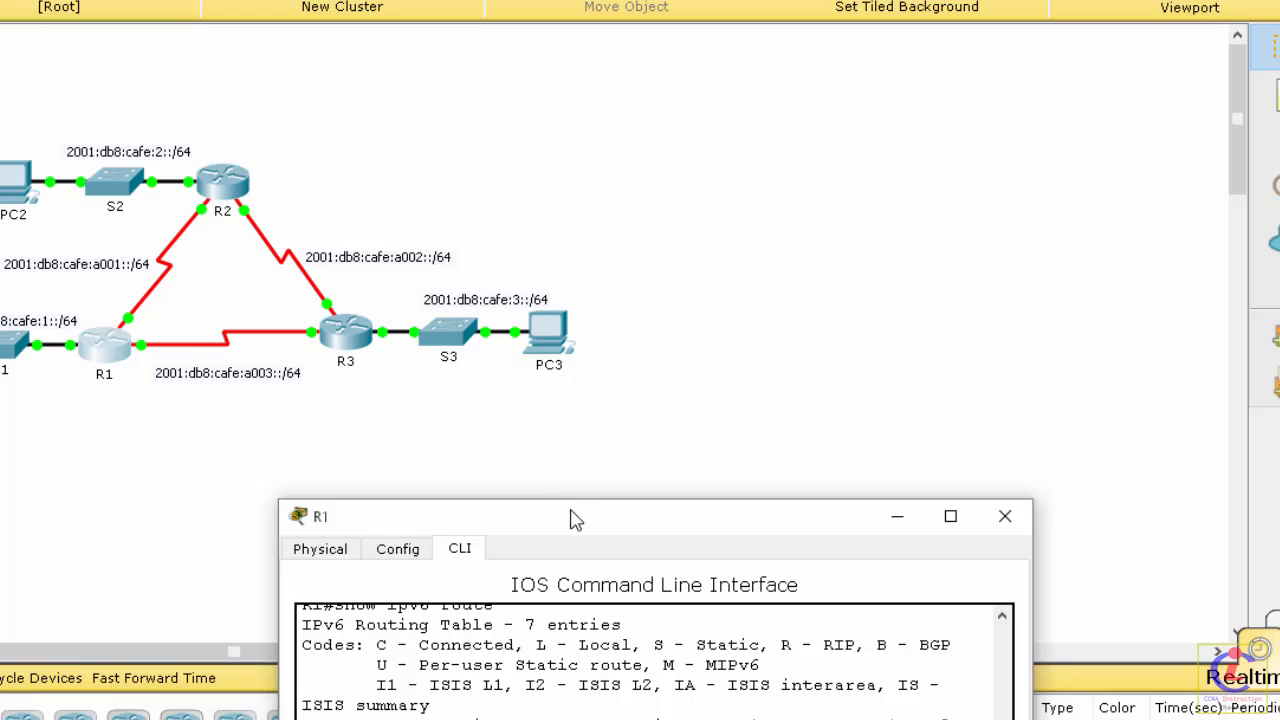
pyautogui.moveTo(574, 517); pyautogui.dragTo(417, 40)
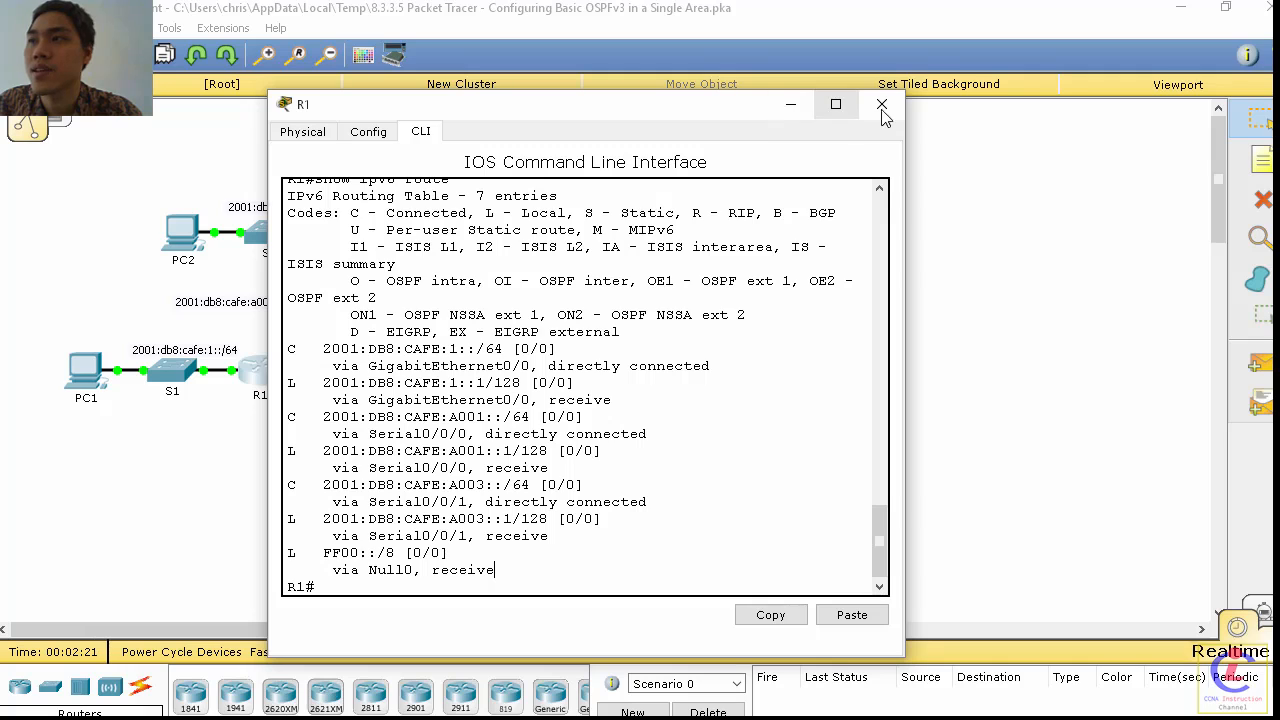
# Step: Close the R1 window and set the CLI dialog font size to 13 in the preferences, applying the change
pyautogui.click(846, 42)
pyautogui.click(169, 28)
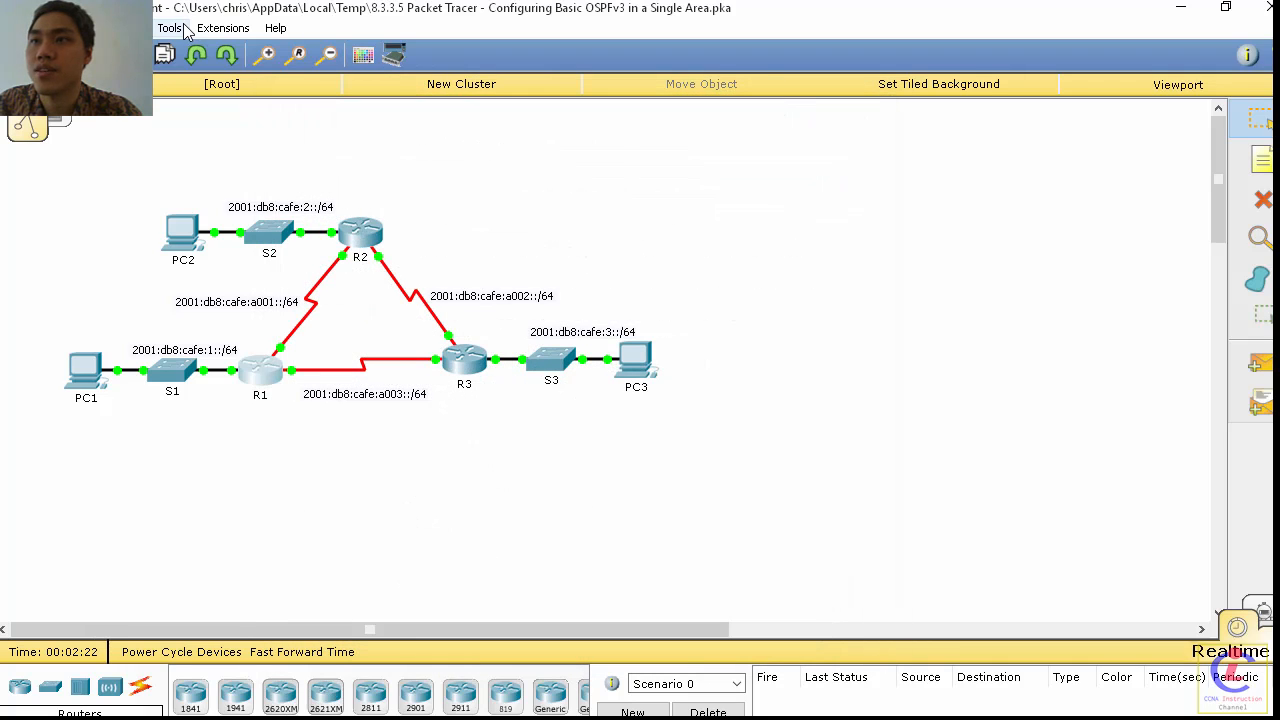
pyautogui.moveTo(95, 27)
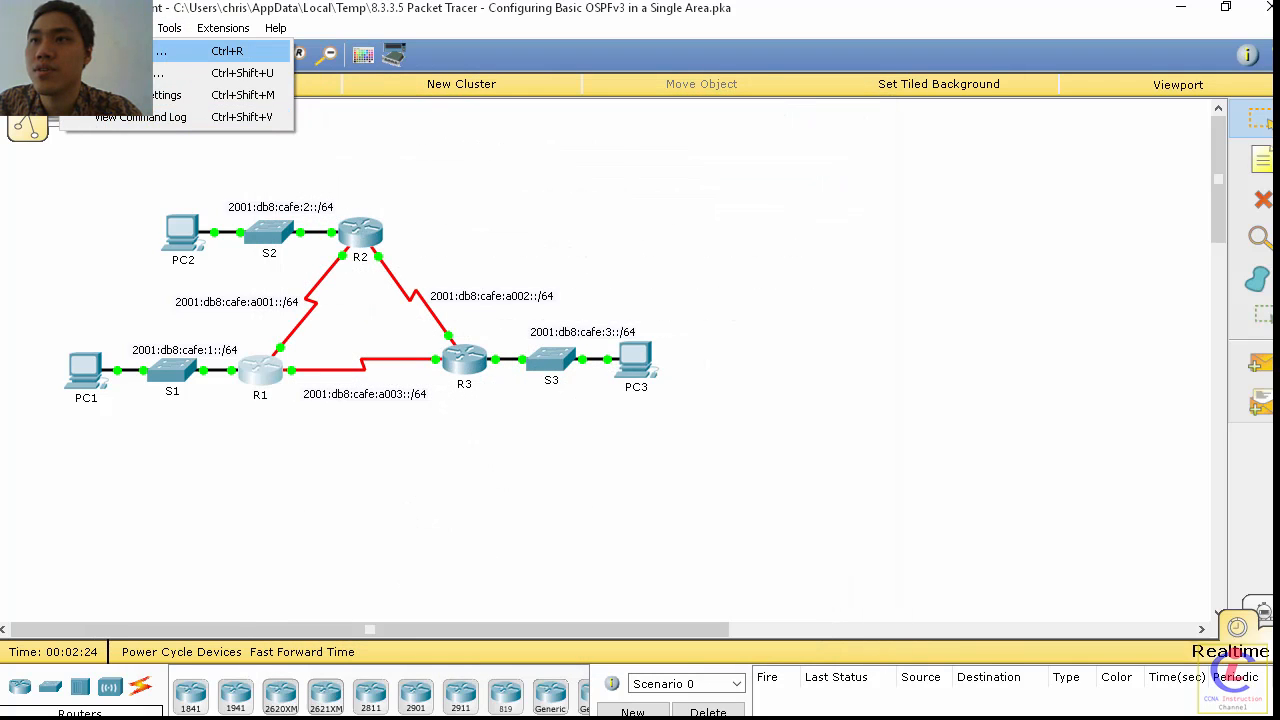
pyautogui.click(175, 50)
pyautogui.click(565, 104)
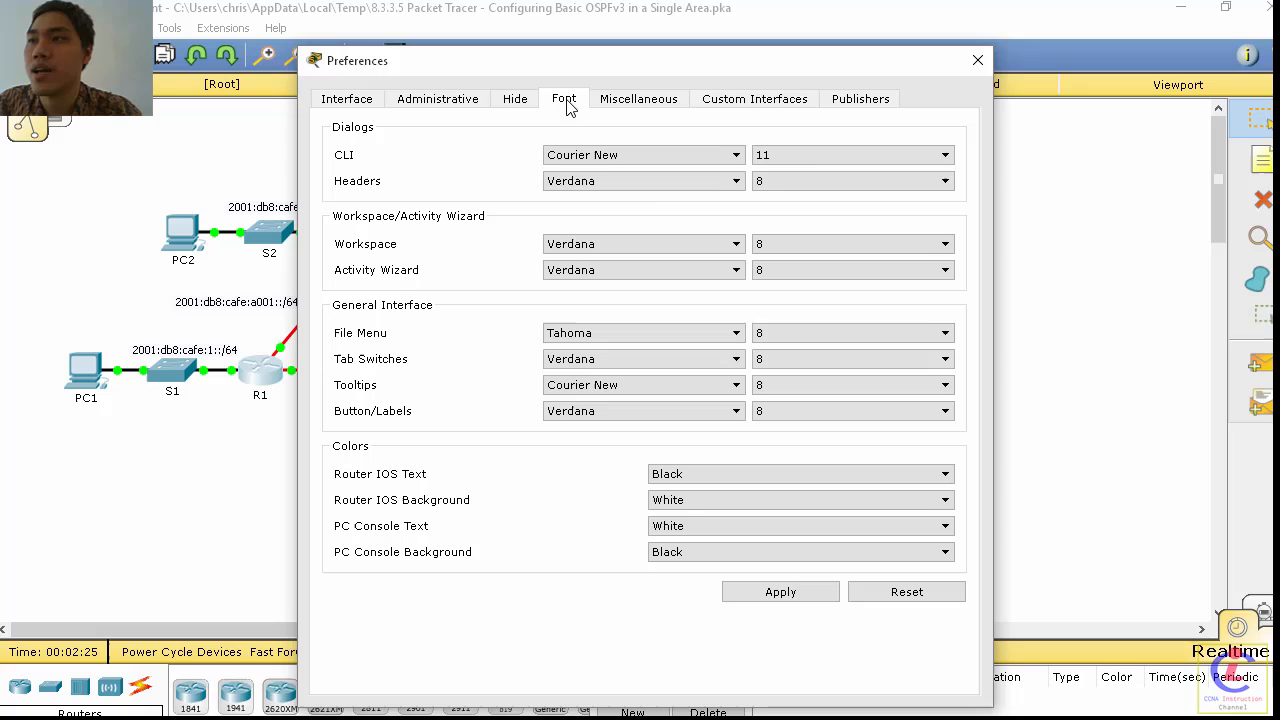
pyautogui.click(825, 160)
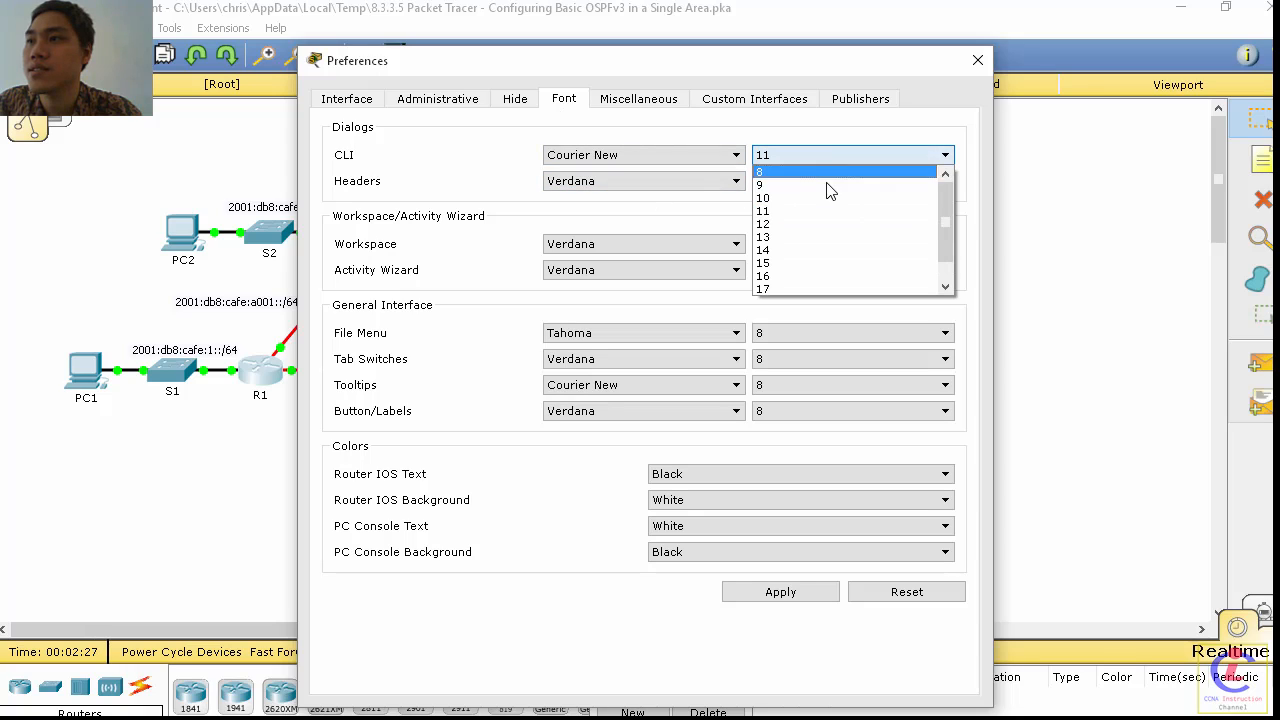
pyautogui.click(822, 240)
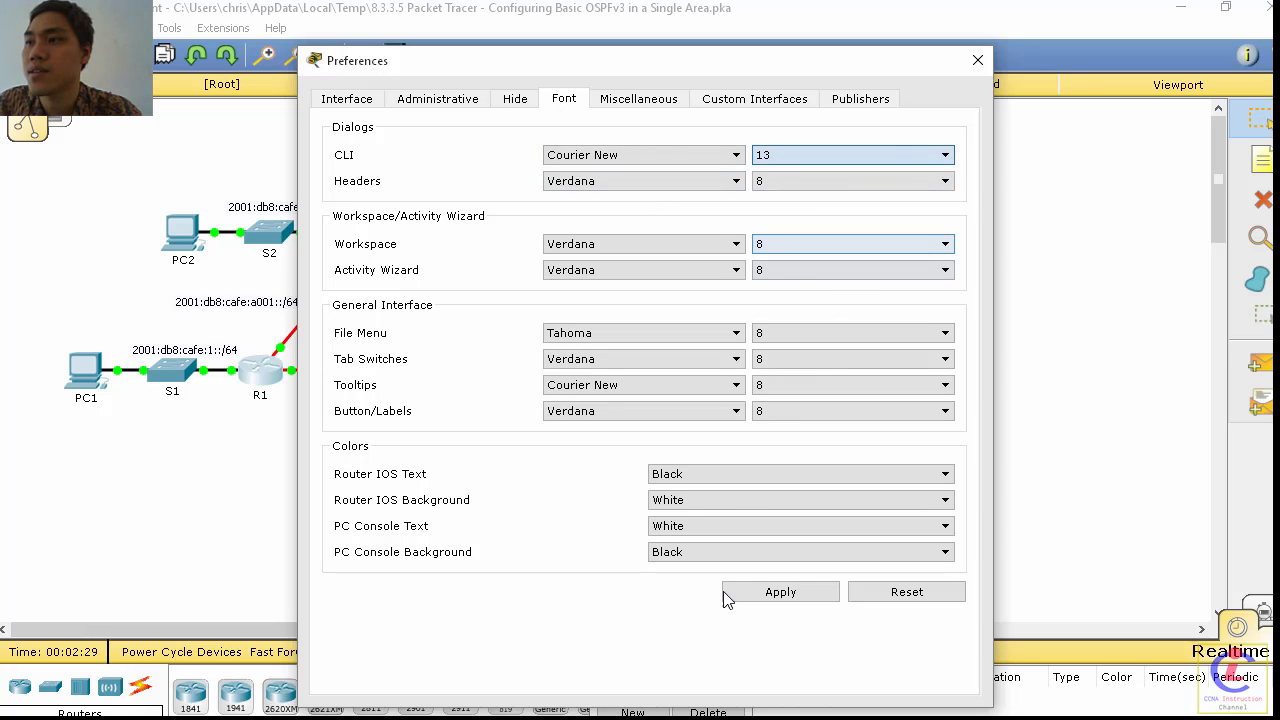
pyautogui.click(785, 593)
pyautogui.click(977, 60)
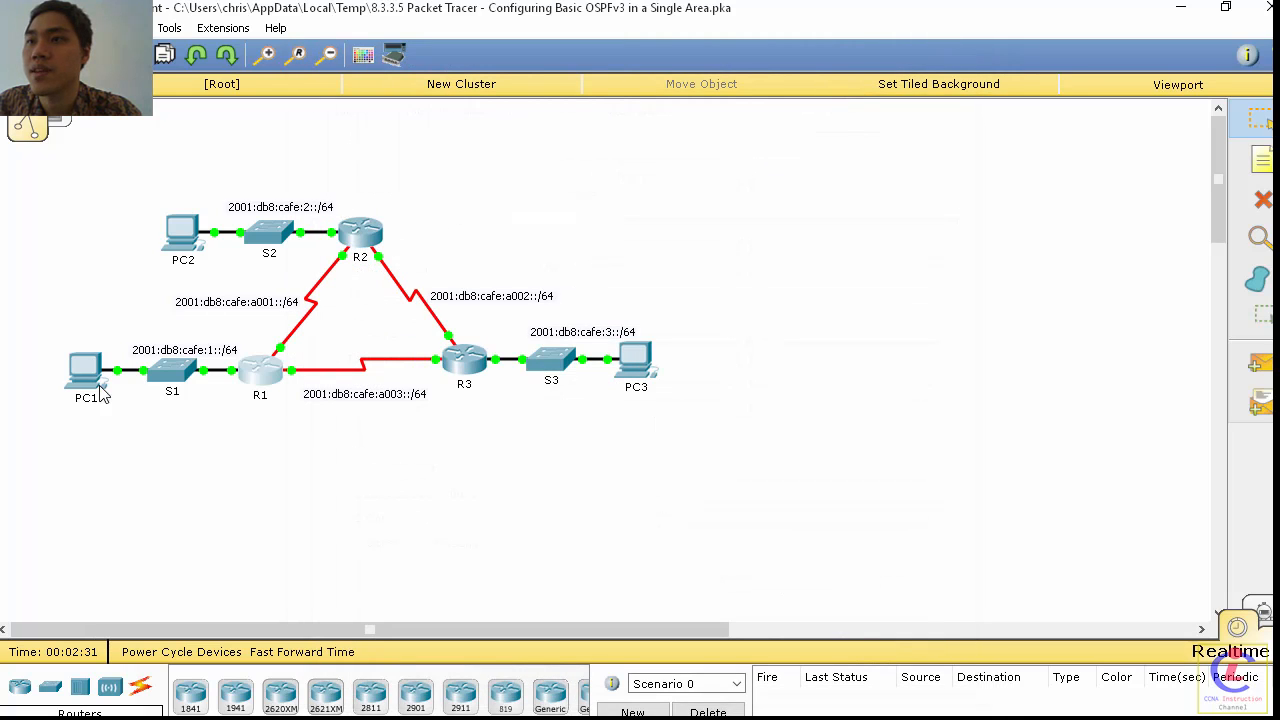
# Step: Reopen R1's command line and widen its window so that the long output lines fit
pyautogui.click(263, 368)
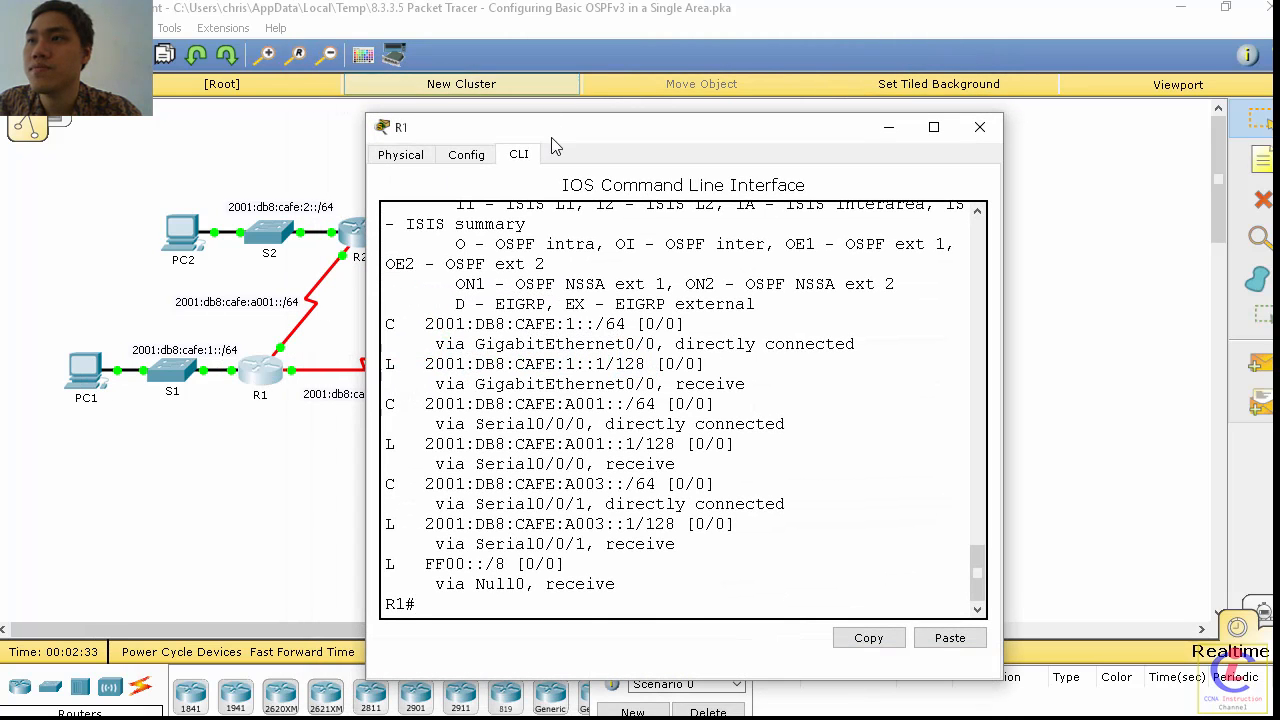
pyautogui.moveTo(366, 250); pyautogui.dragTo(139, 250)
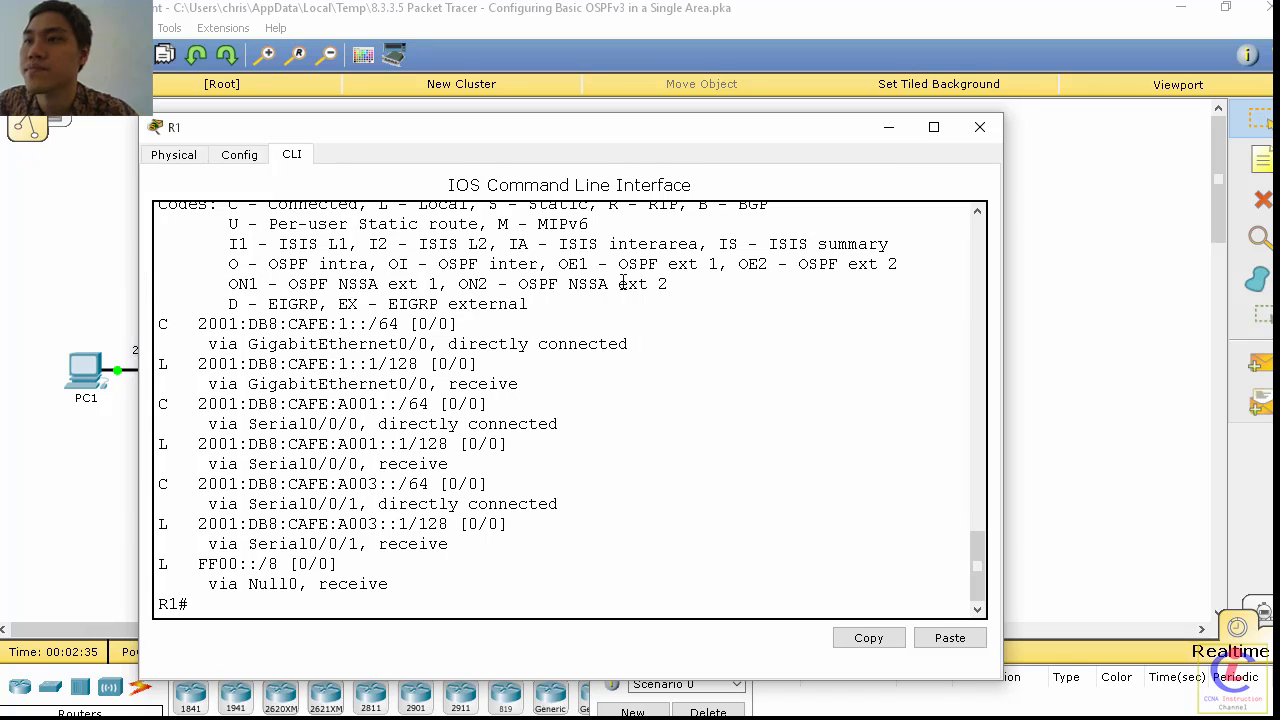
pyautogui.moveTo(651, 143); pyautogui.dragTo(697, 87)
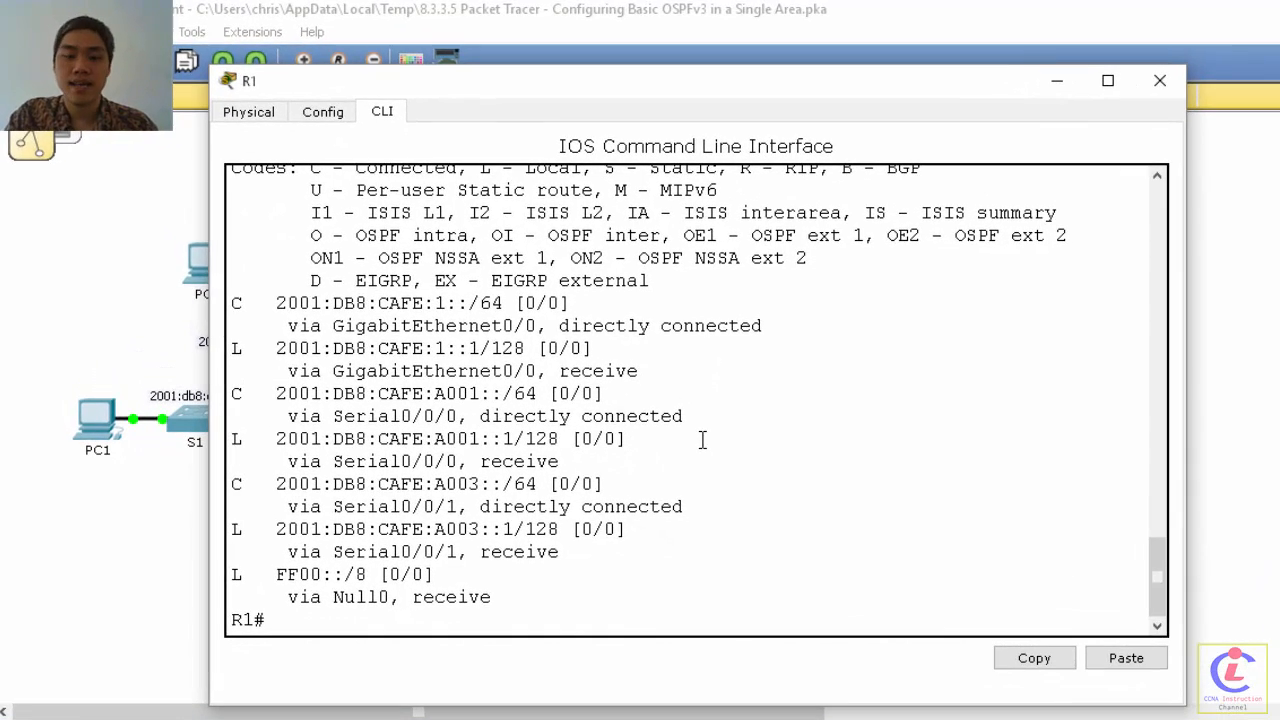
# Step: Enter global configuration mode on R1 with conf t and enable IPv6 routing with ipv6 unicast-routing
pyautogui.write('conf t')
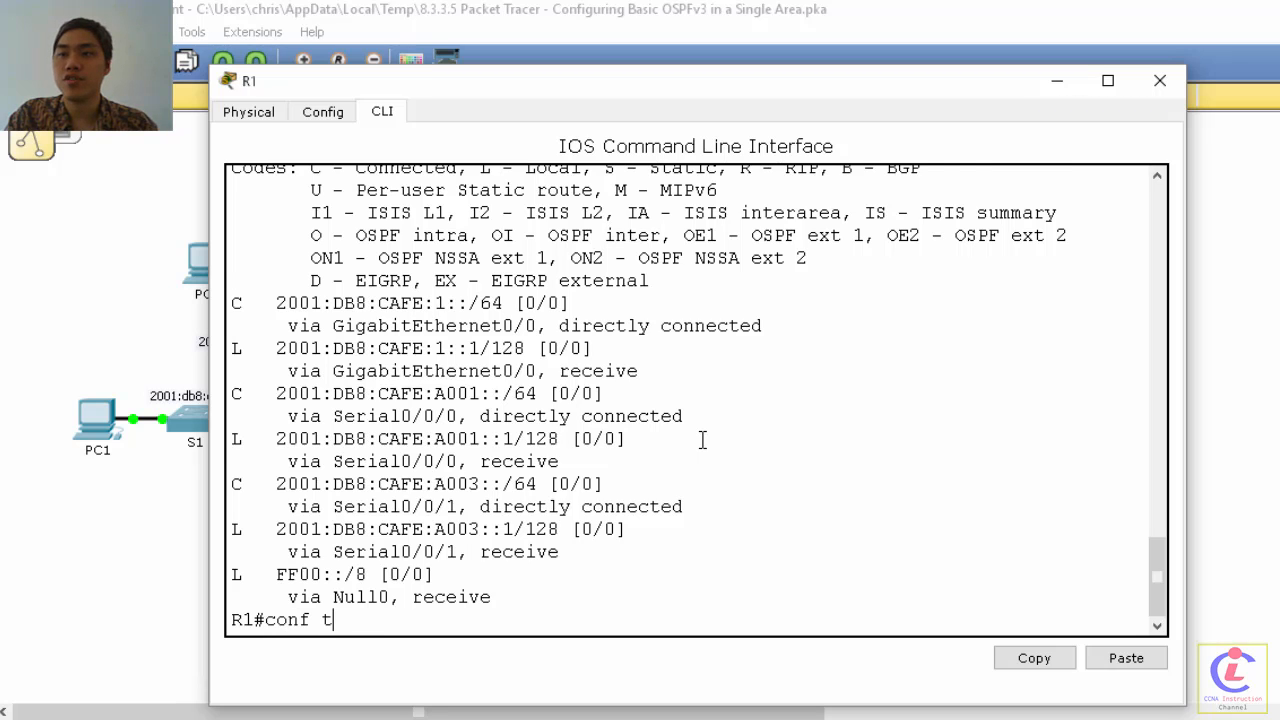
pyautogui.press('Return')
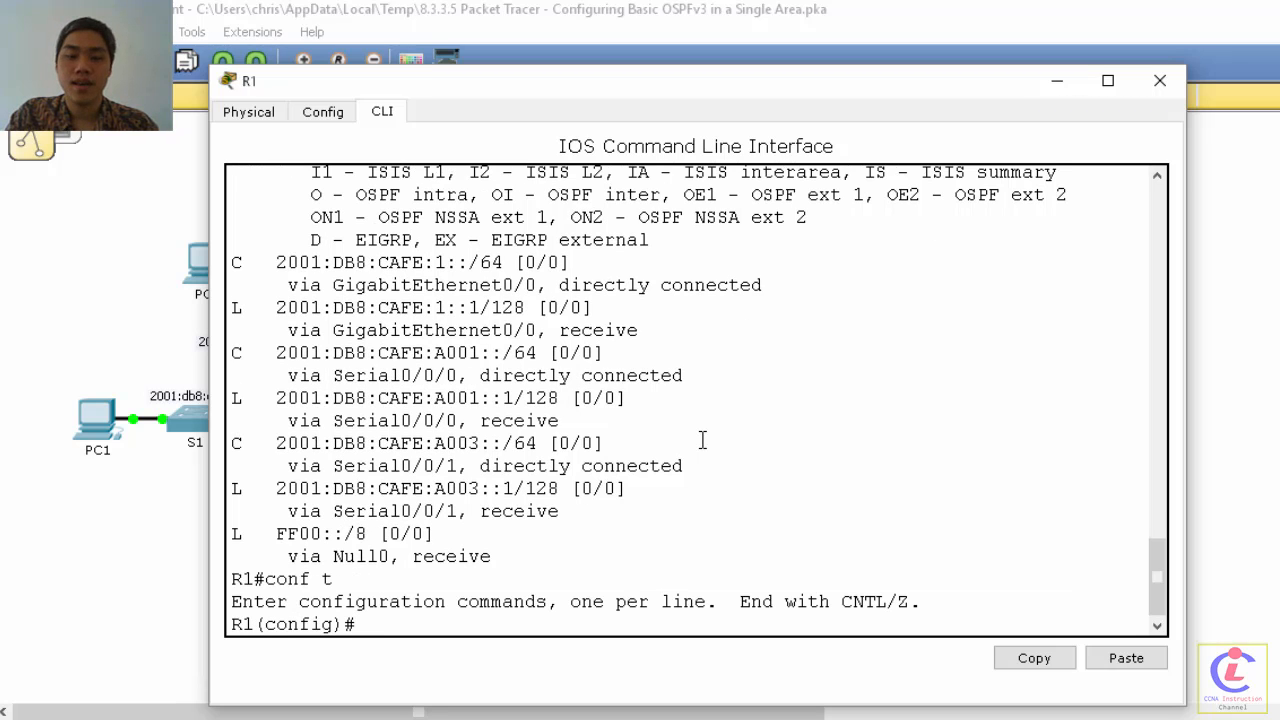
pyautogui.write('ipv6')
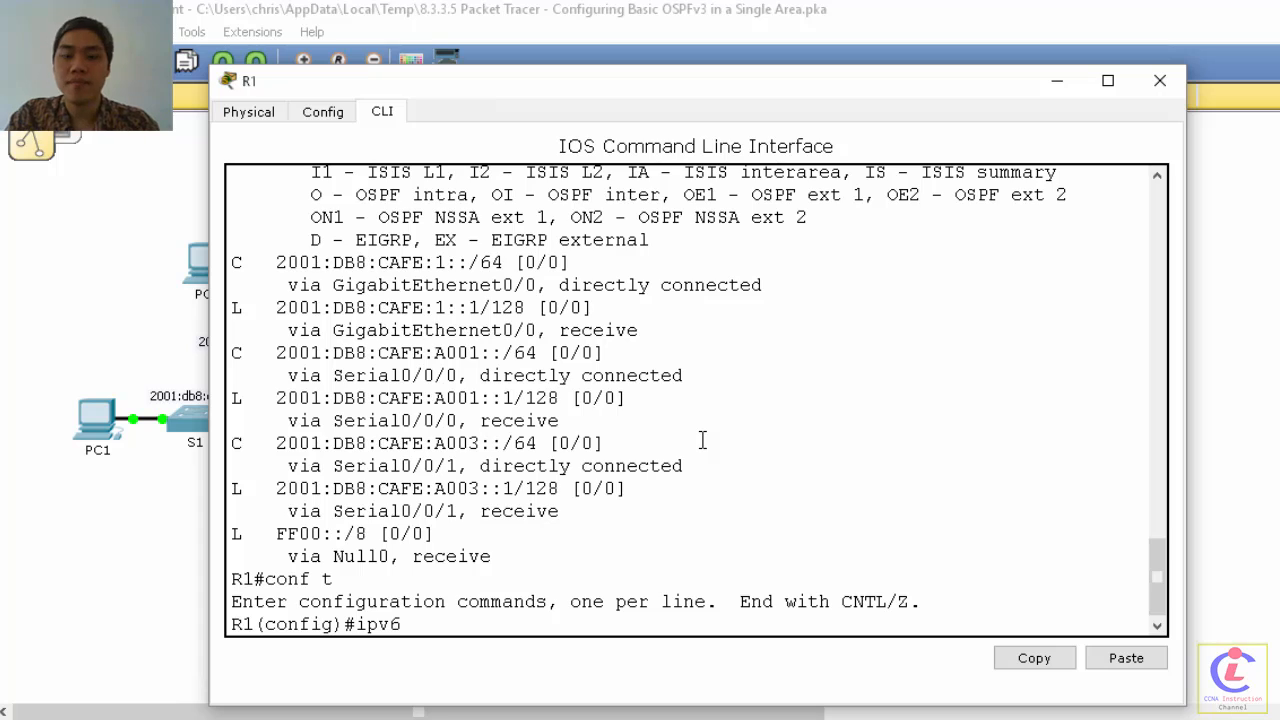
pyautogui.write(' unicast ')
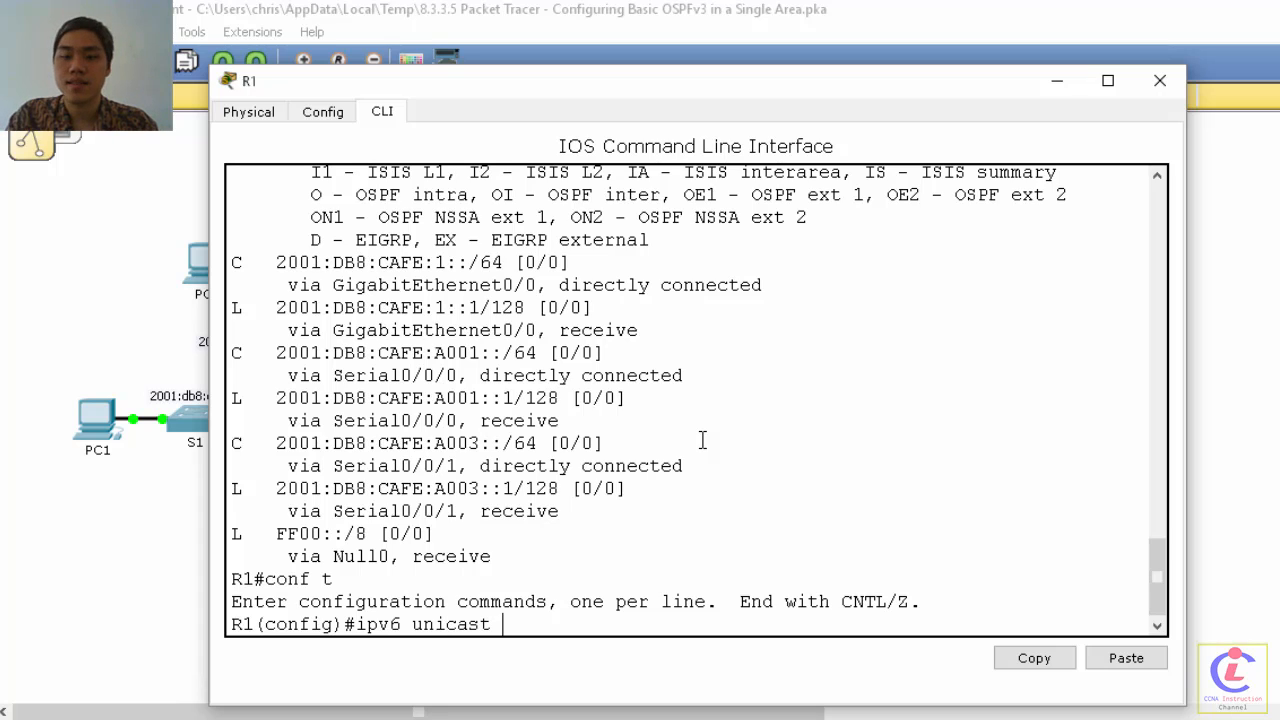
pyautogui.write('-route')
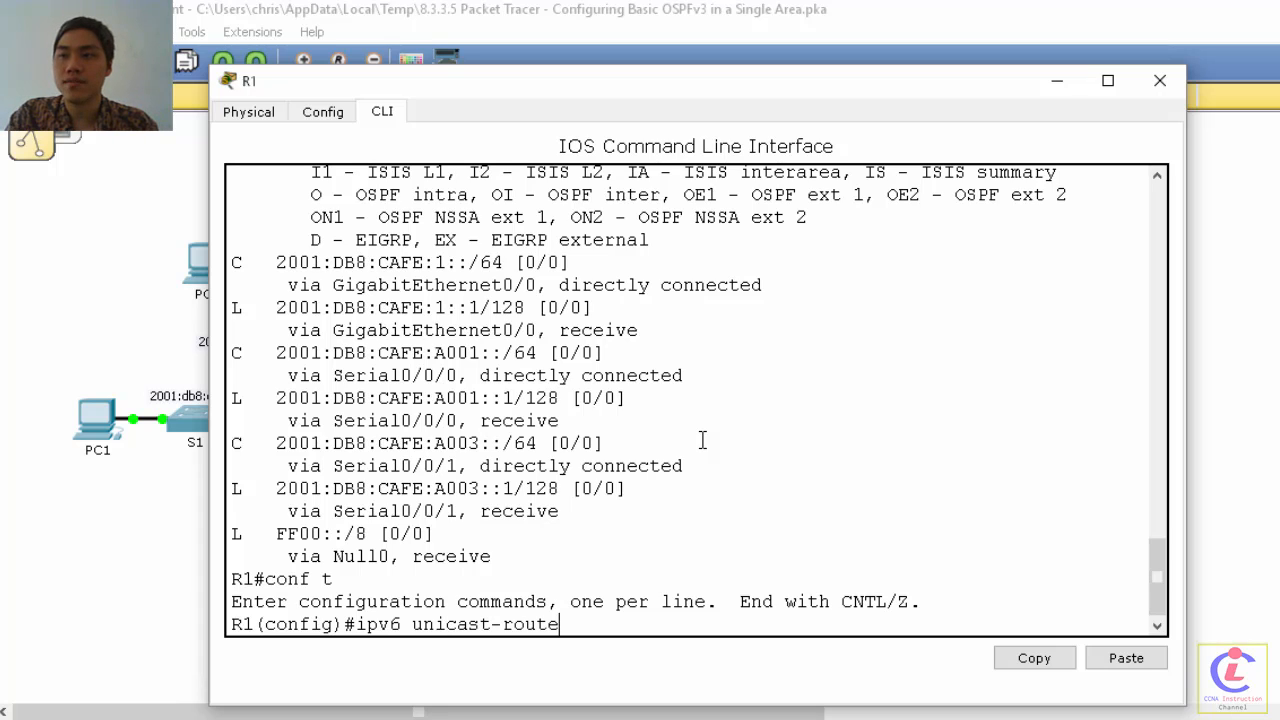
pyautogui.press('BackSpace')
pyautogui.write('ing')
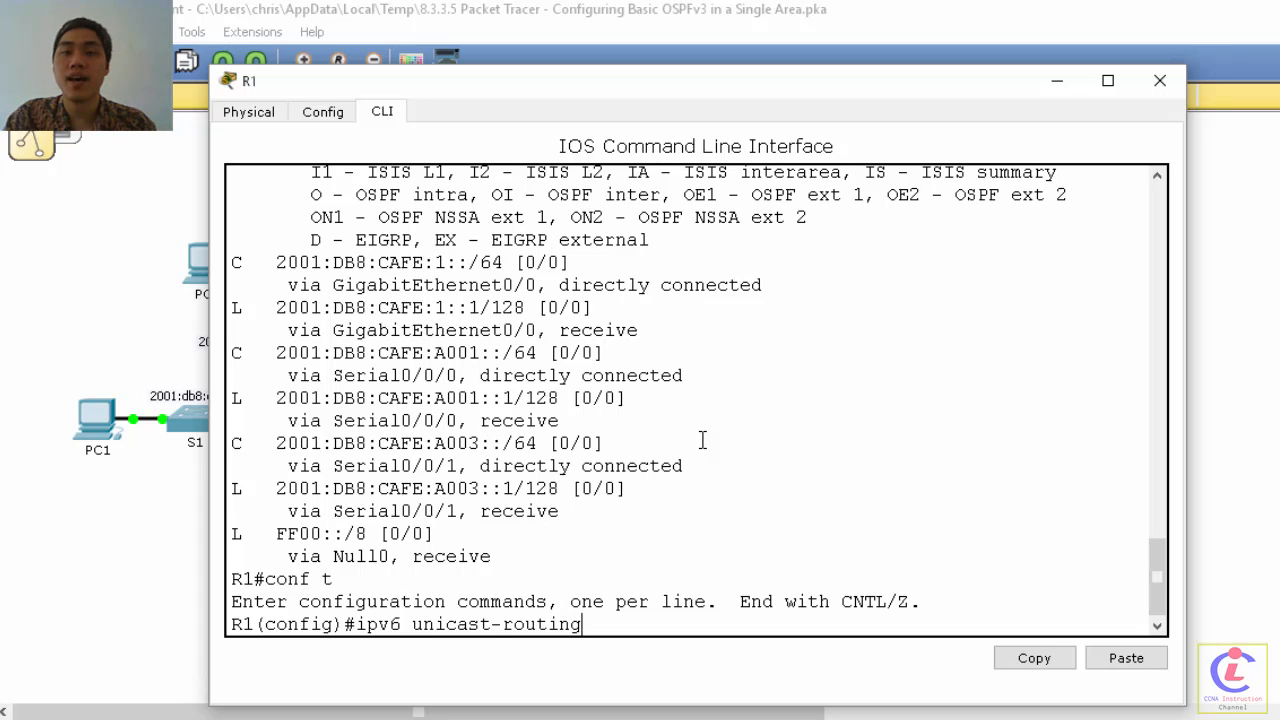
pyautogui.press('Return')
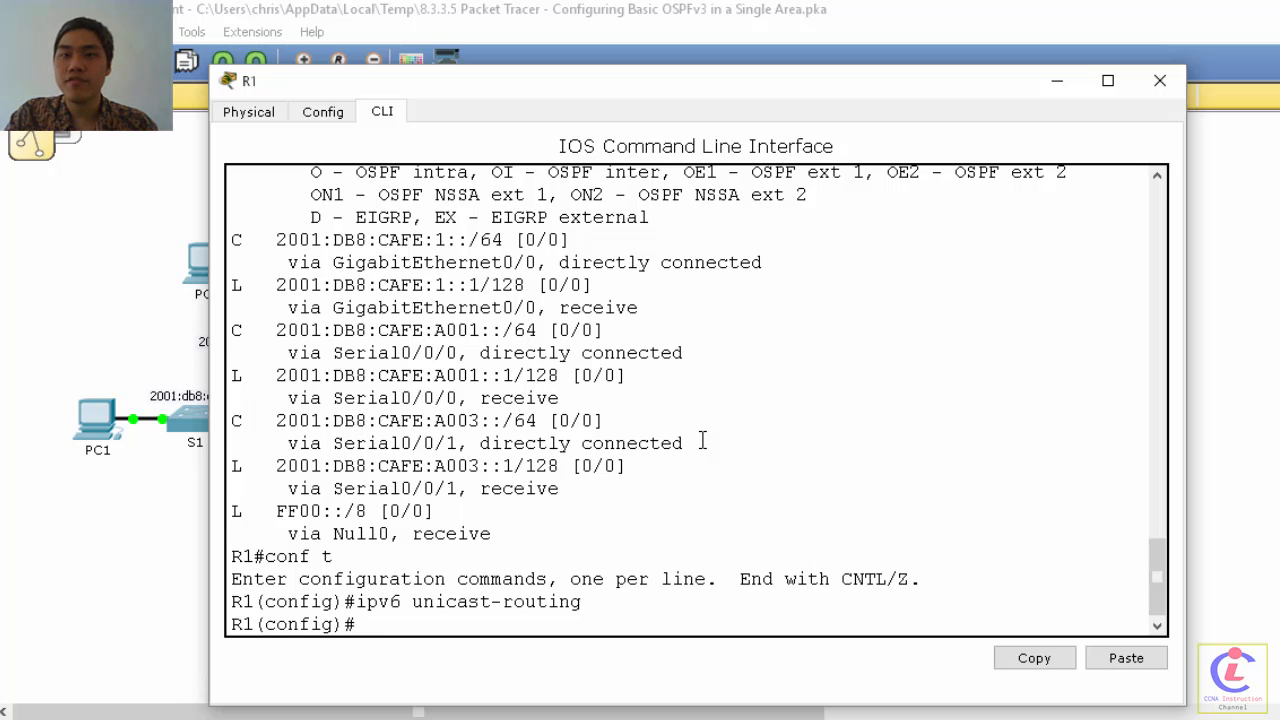
# Step: Start OSPFv3 process 10 on R1 with ipv6 router ospf 10 and set its router-id to 1.1.1.1
pyautogui.write('ipv')
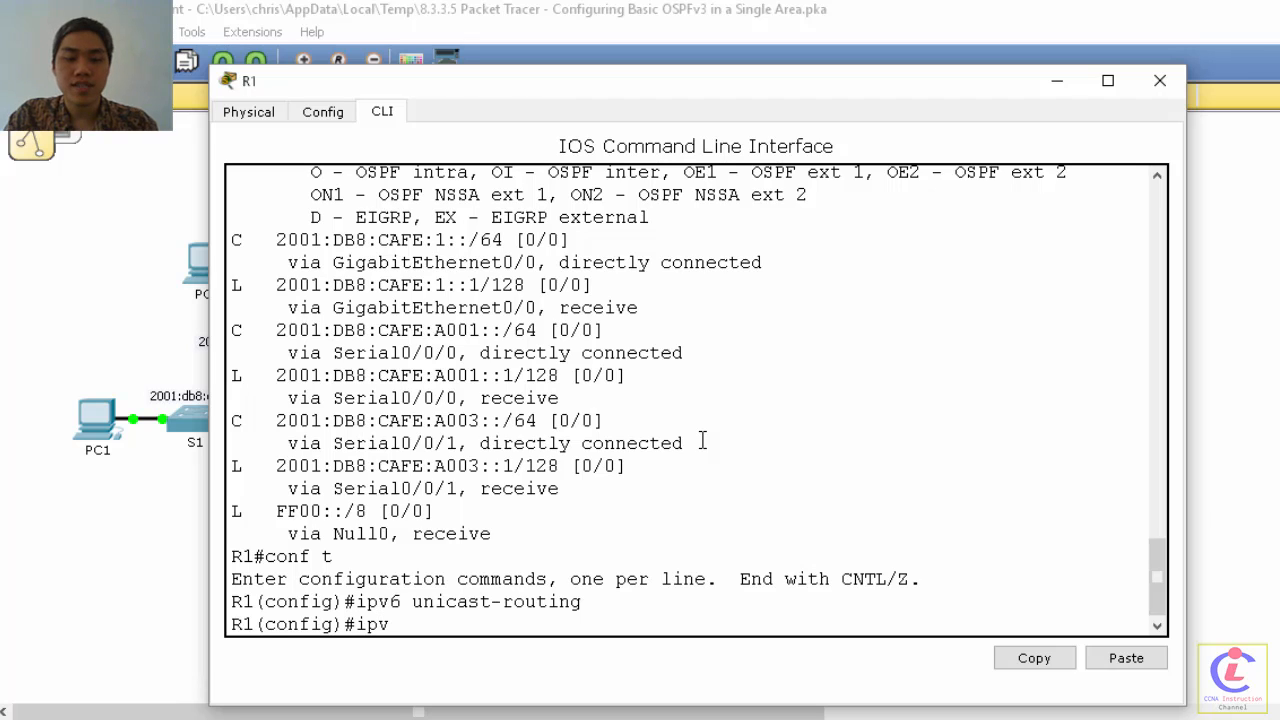
pyautogui.write('6 router ospf')
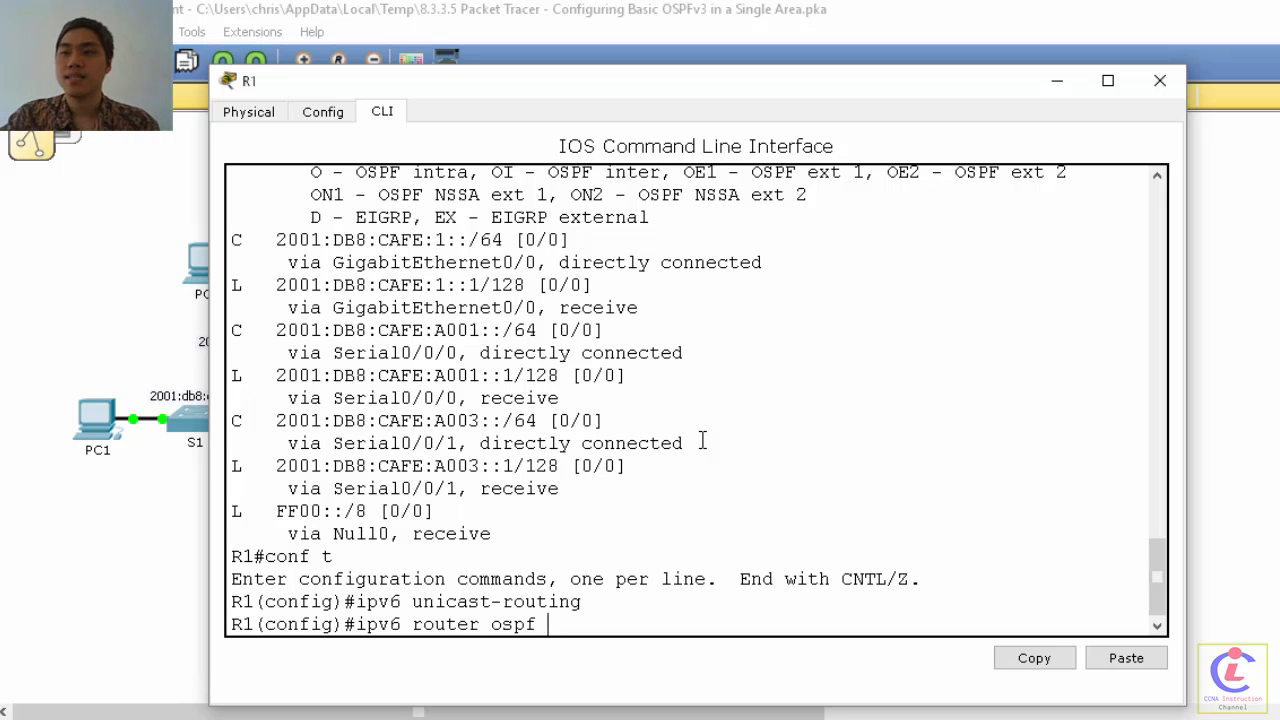
pyautogui.write(' 10')
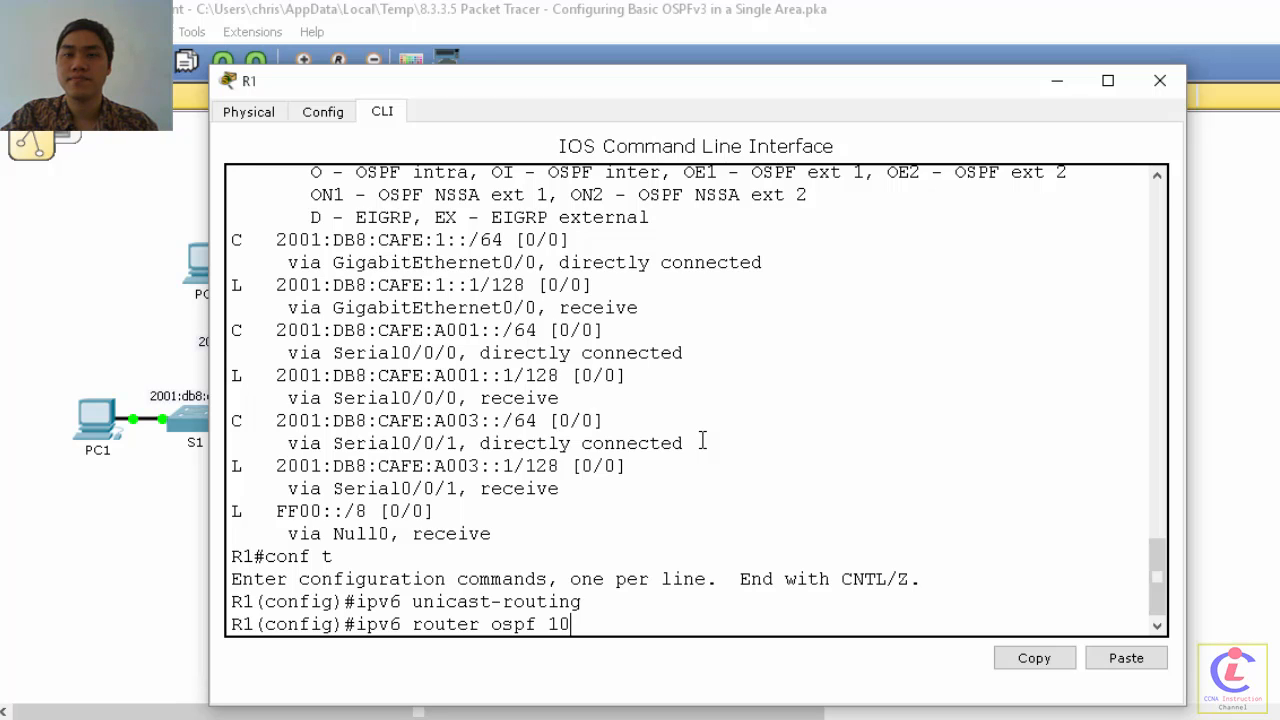
pyautogui.press('Return')
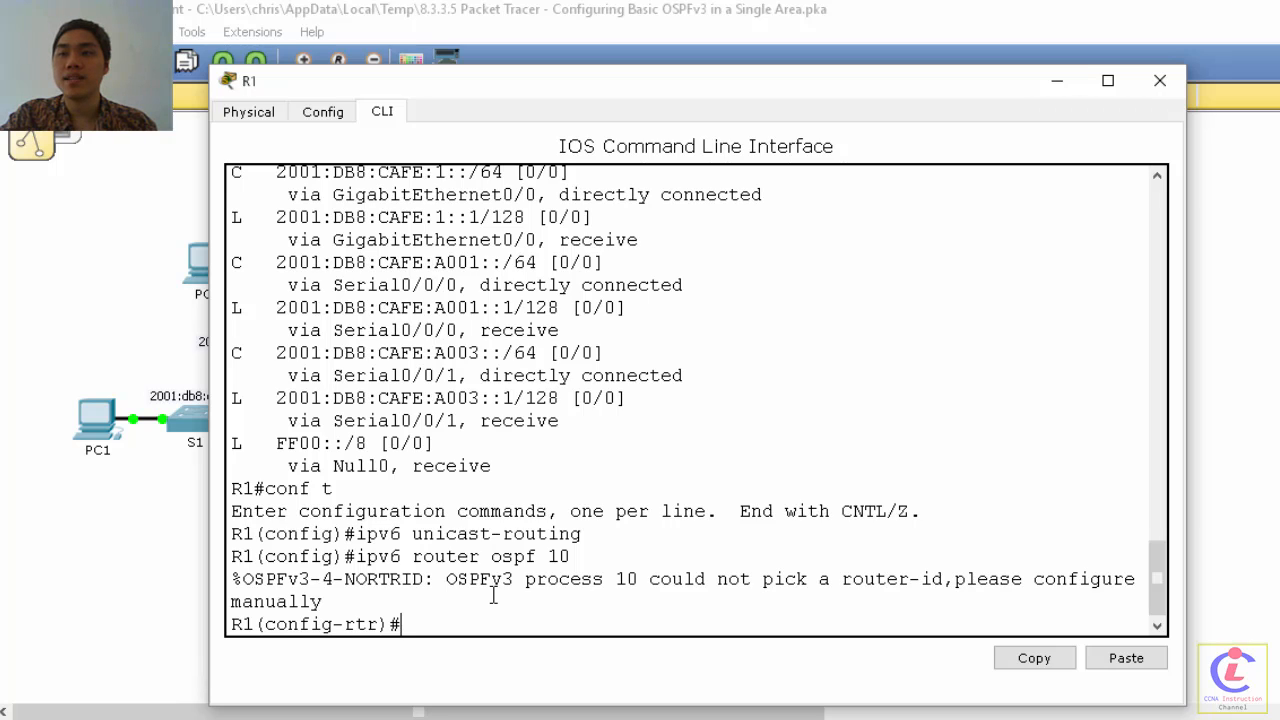
pyautogui.write('ou')
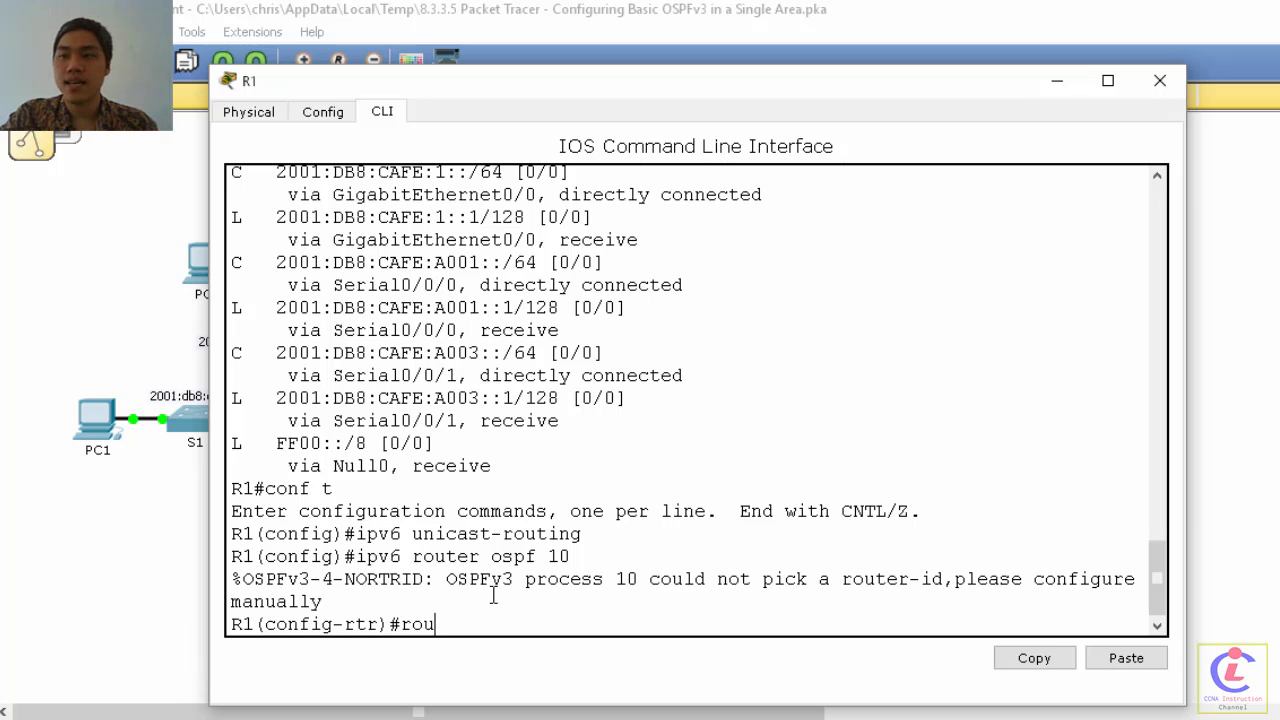
pyautogui.write('ter-id')
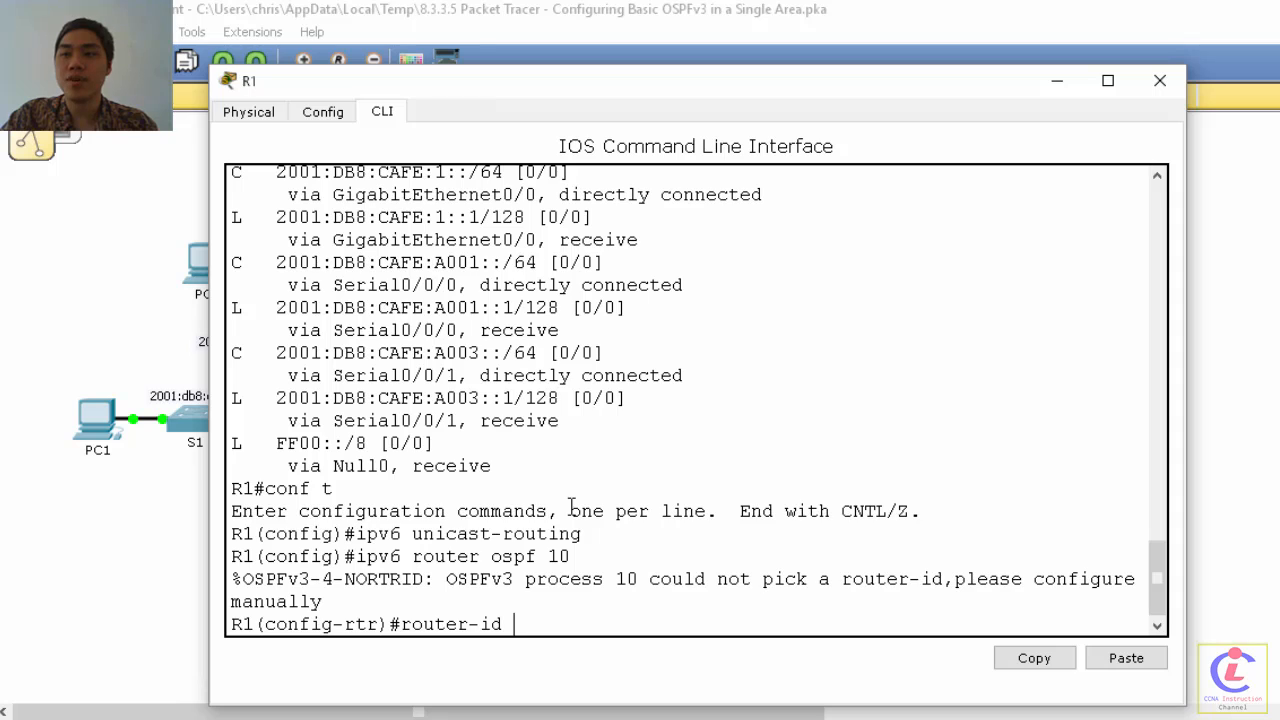
pyautogui.write('1.1.1.1')
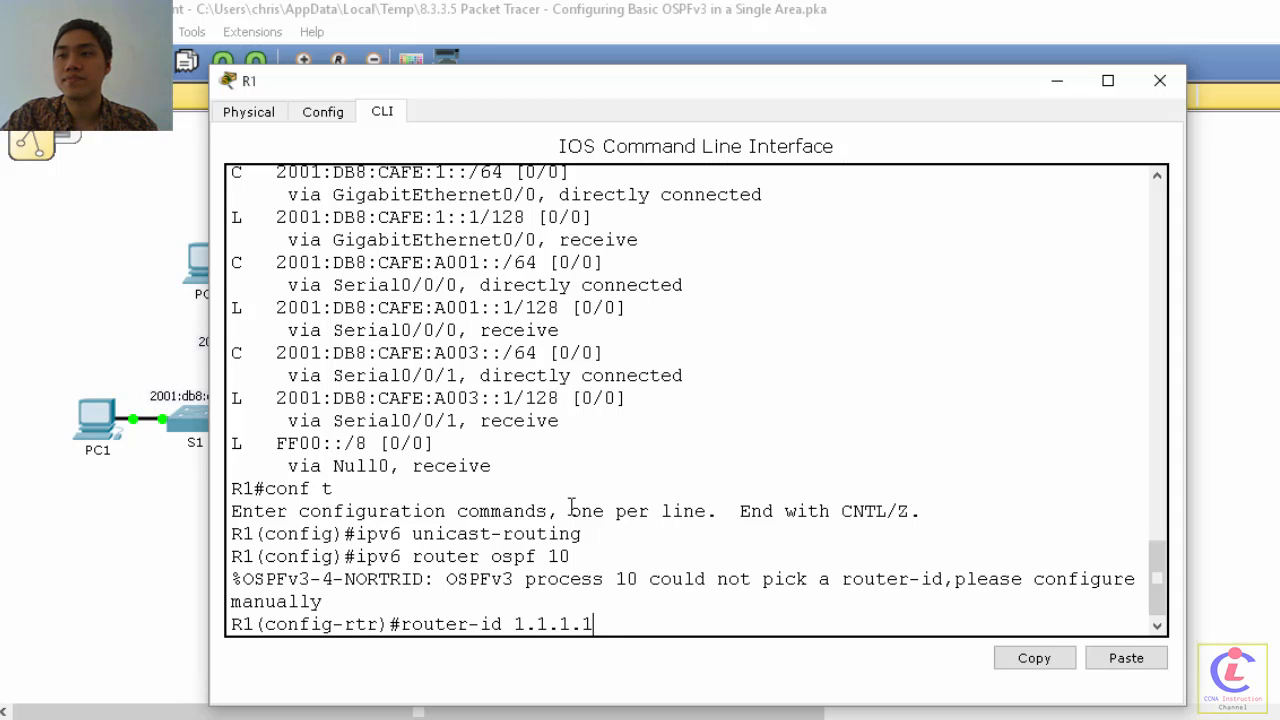
pyautogui.press('Return')
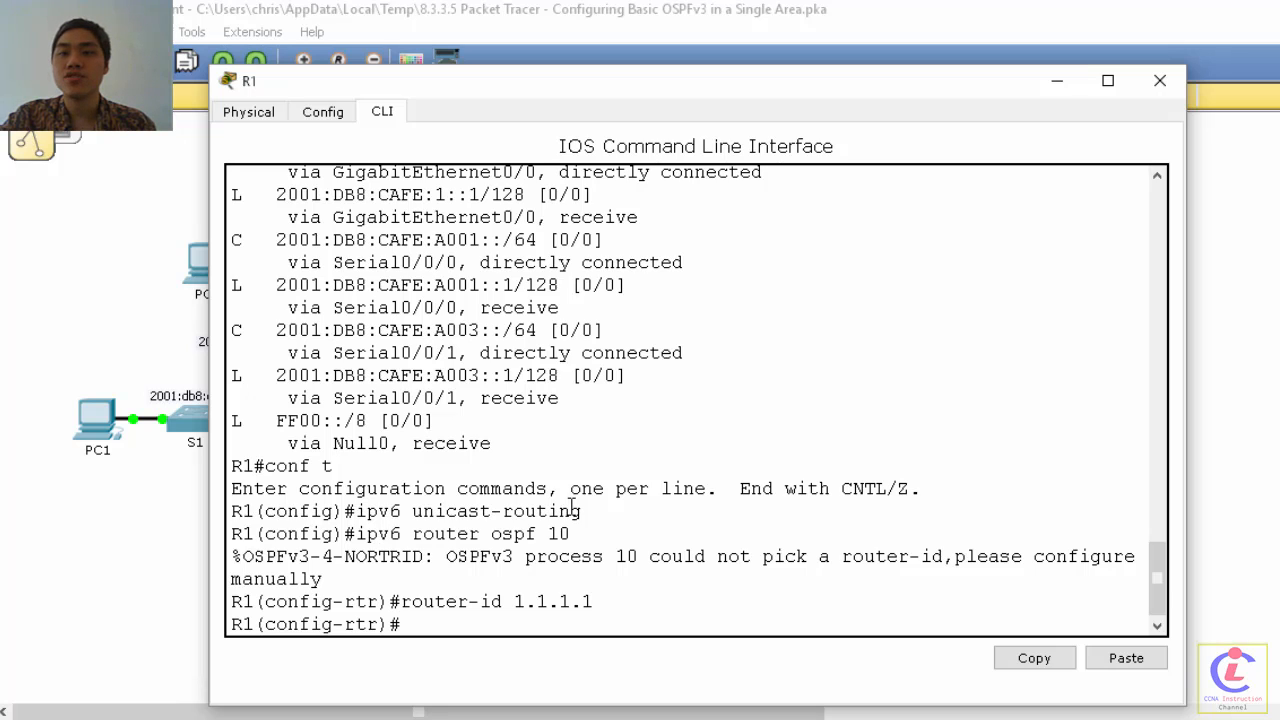
# Step: Enter interface g0/0 on R1 and assign it to the OSPFv3 process with ipv6 ospf 10 area 0
pyautogui.write('interface')
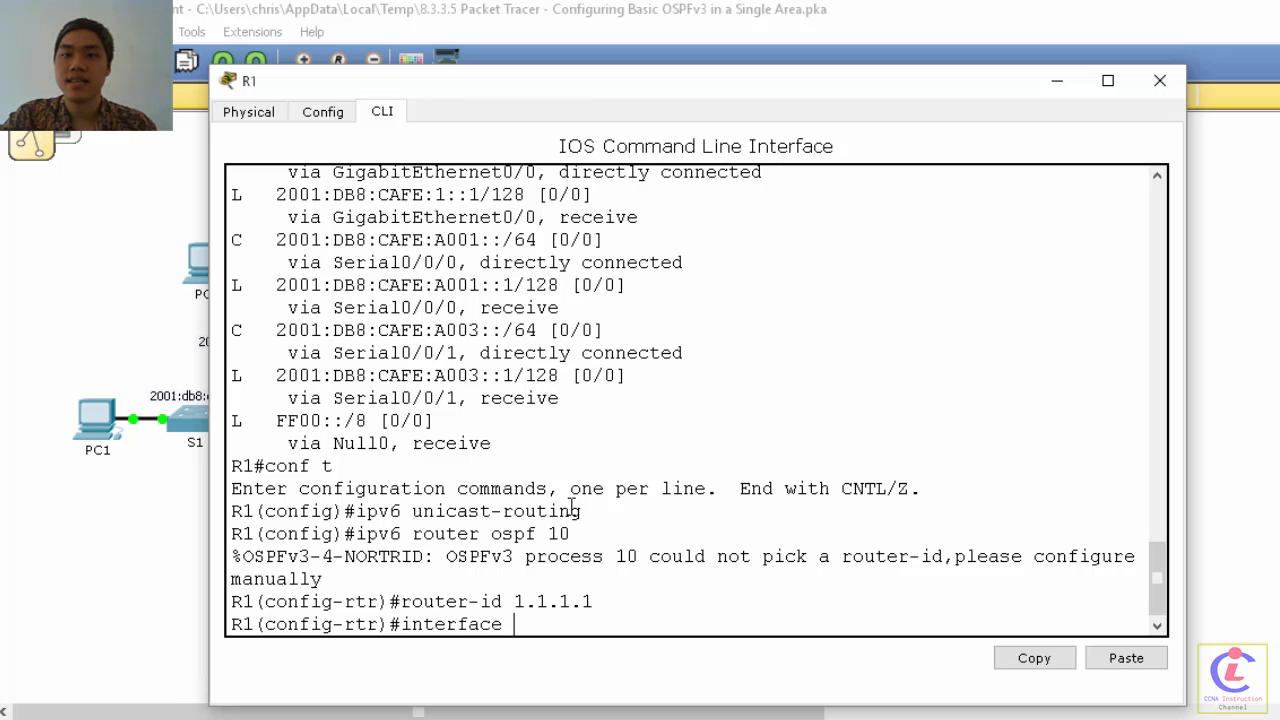
pyautogui.write(' g0/0')
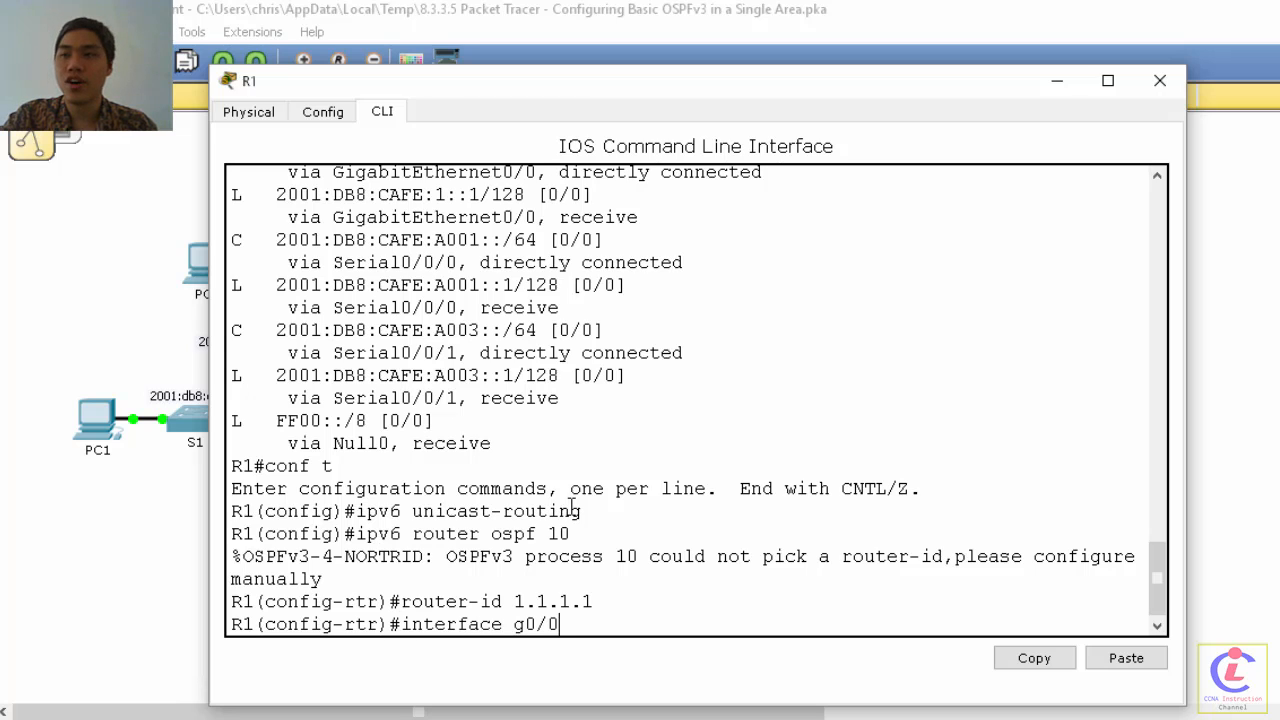
pyautogui.moveTo(620, 86); pyautogui.dragTo(772, 98)
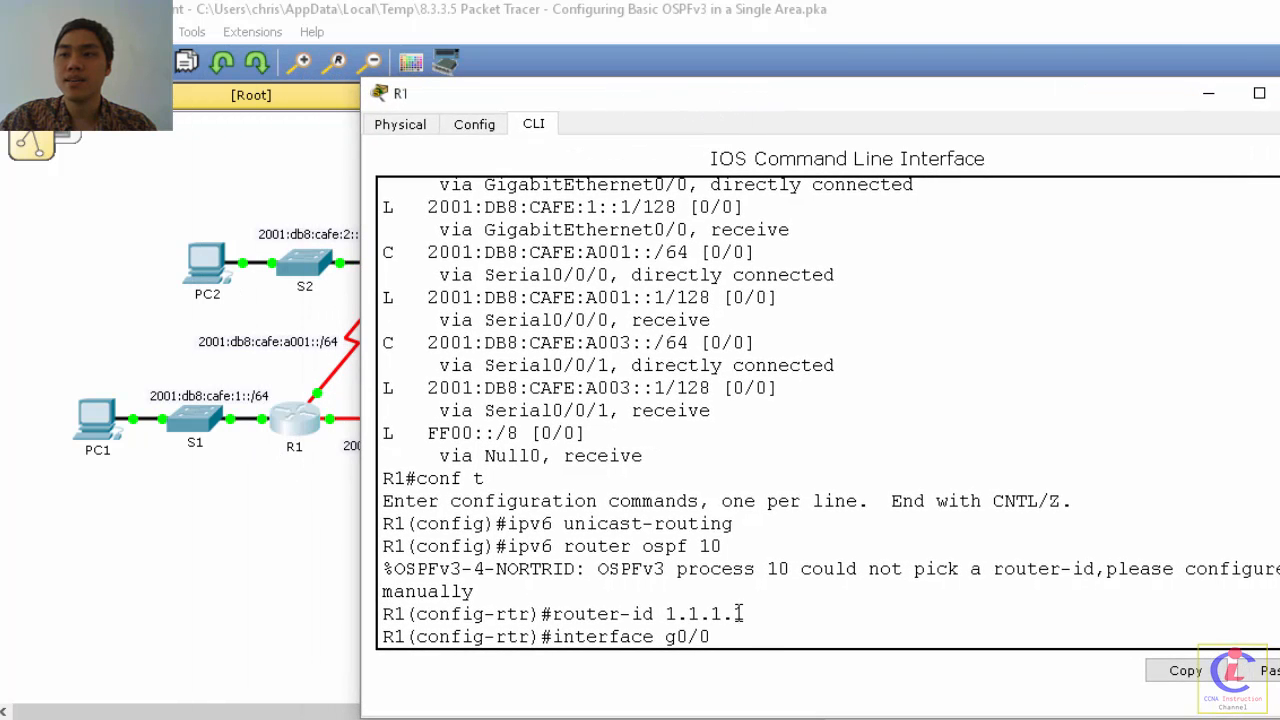
pyautogui.press('Return')
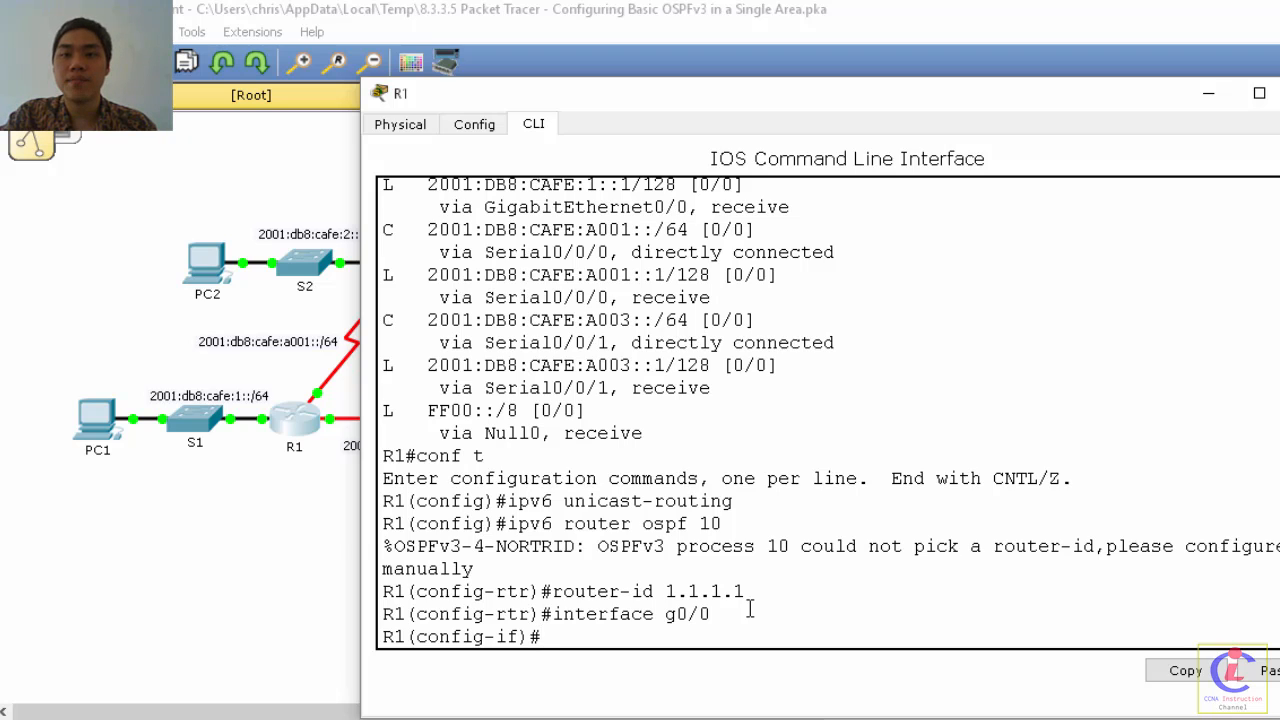
pyautogui.write('ipv6')
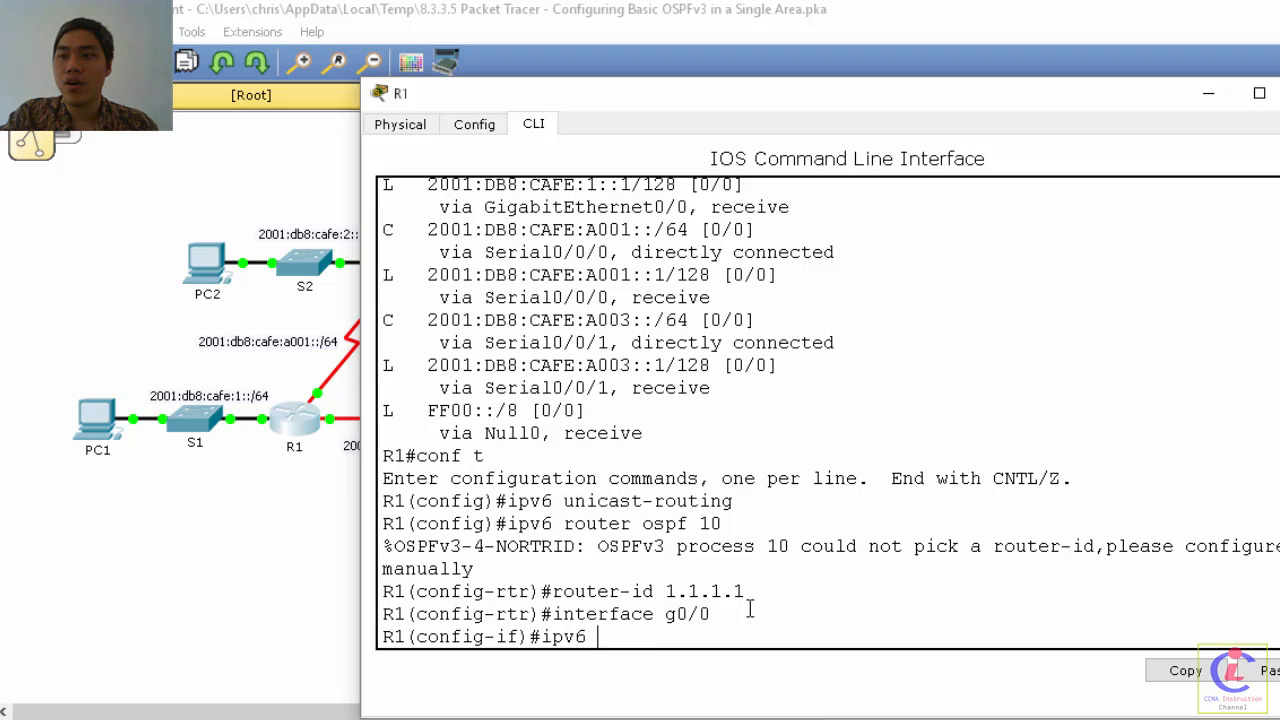
pyautogui.write(' ospf')
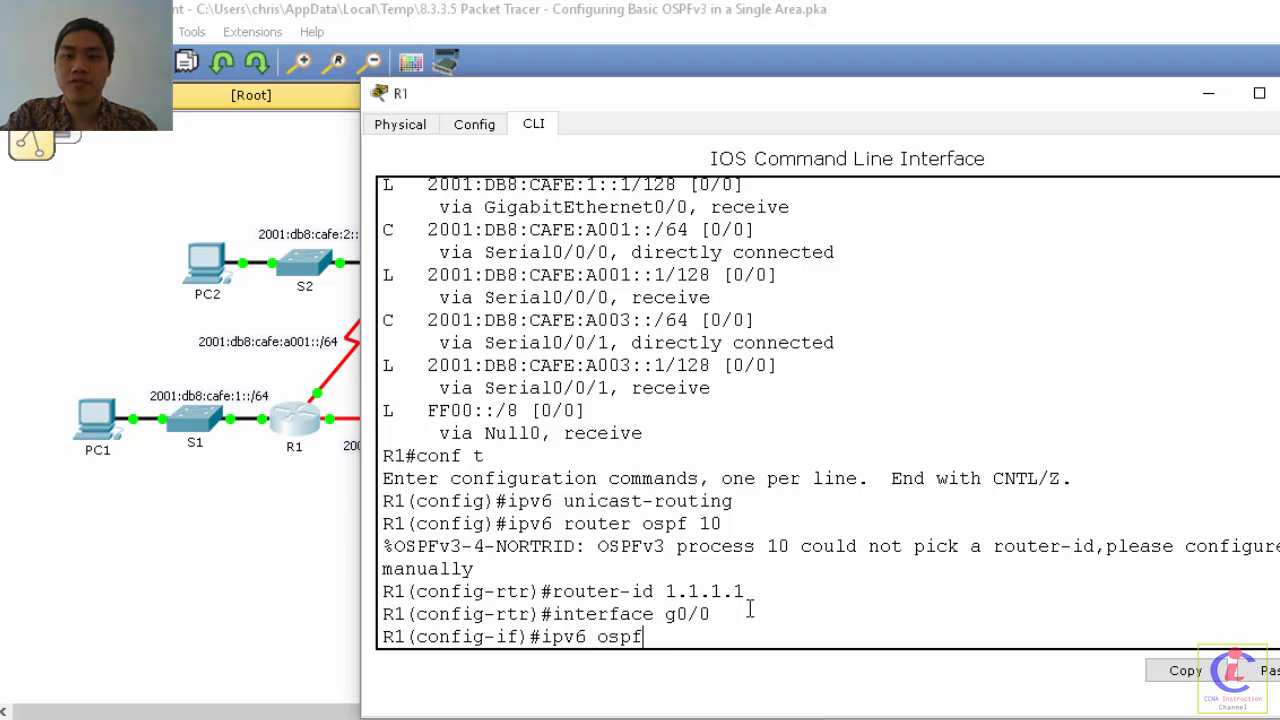
pyautogui.write(' 10')
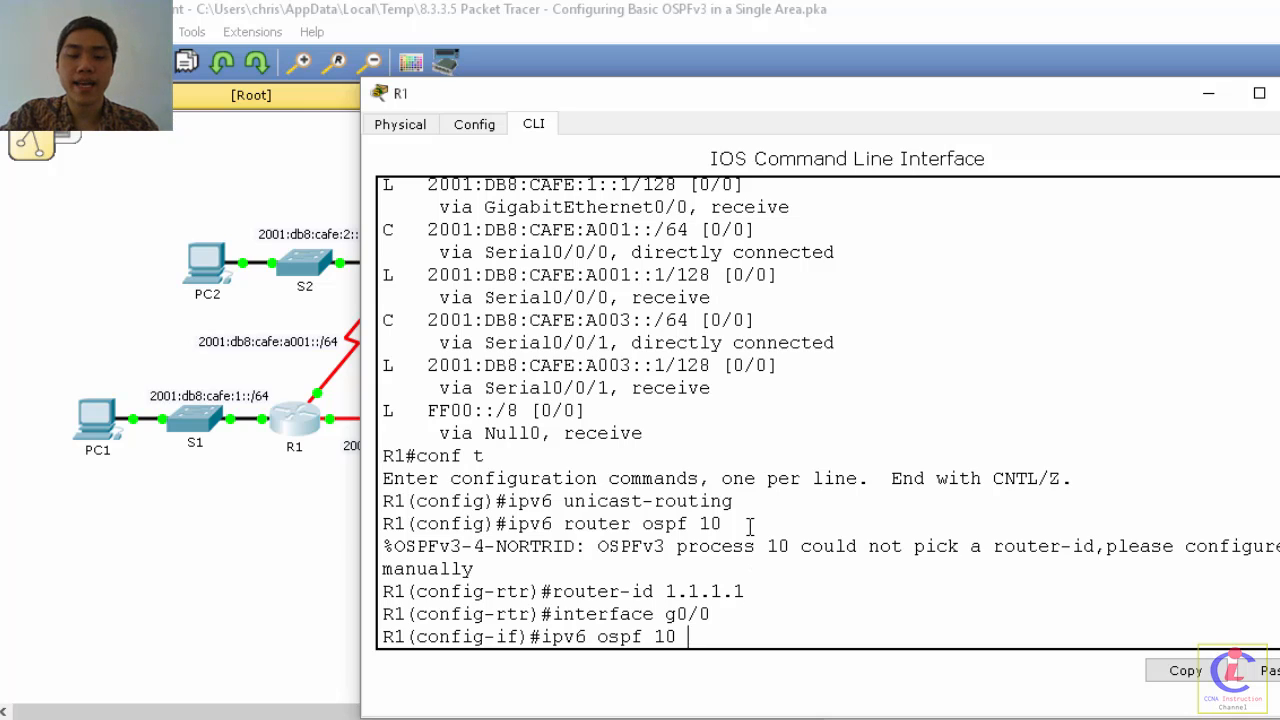
pyautogui.write(' area 0')
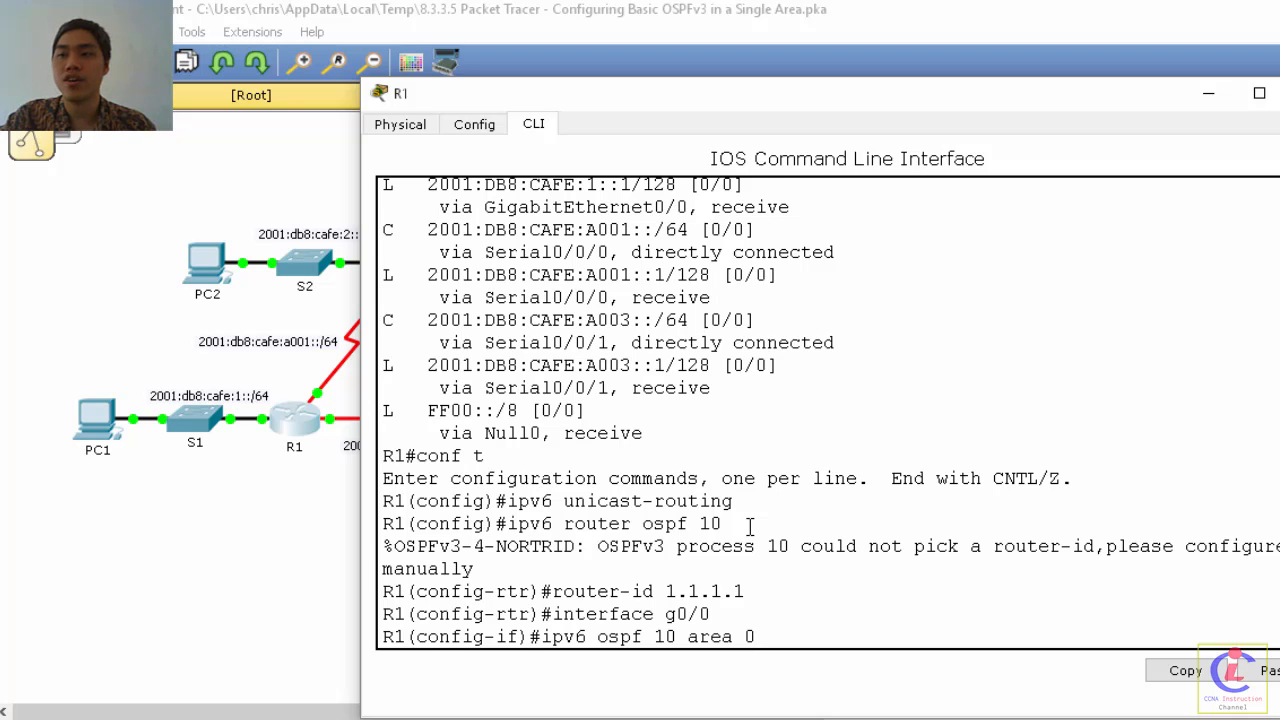
pyautogui.press('Return')
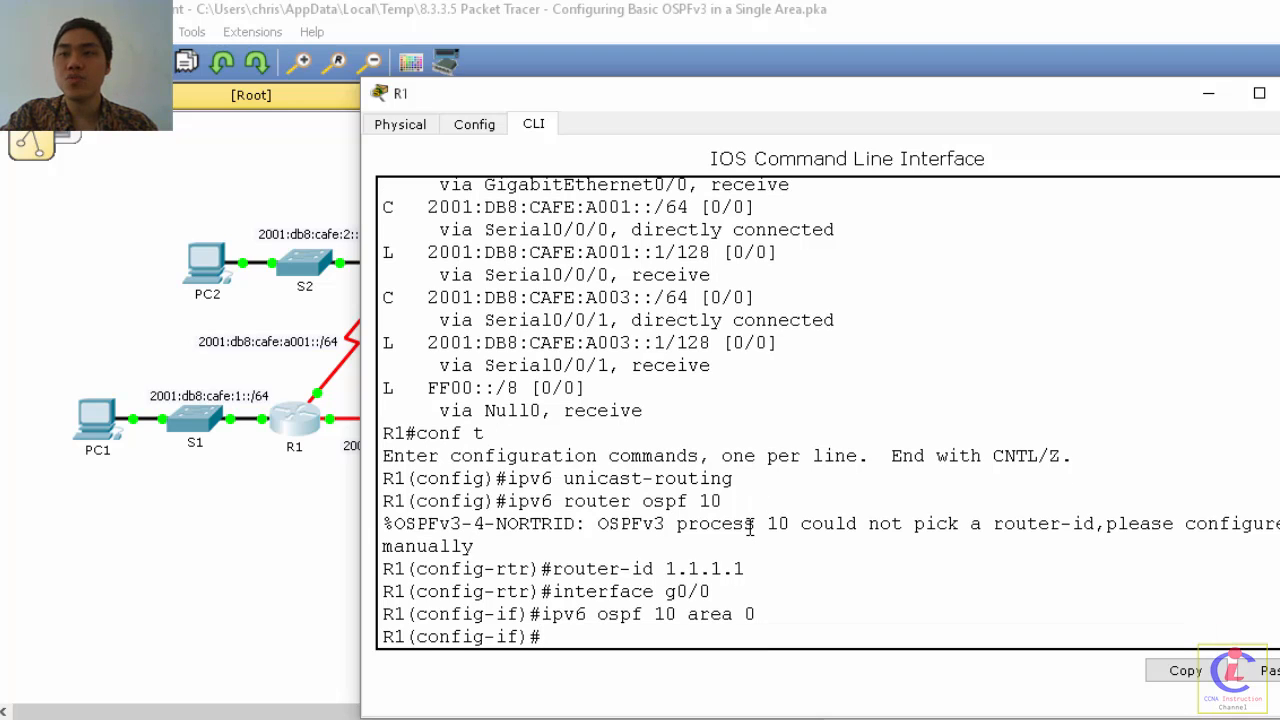
# Step: Switch to interface ser0/0/0 on R1 and enable OSPFv3 on it with ipv6 ospf 10 area 0
pyautogui.write('interface')
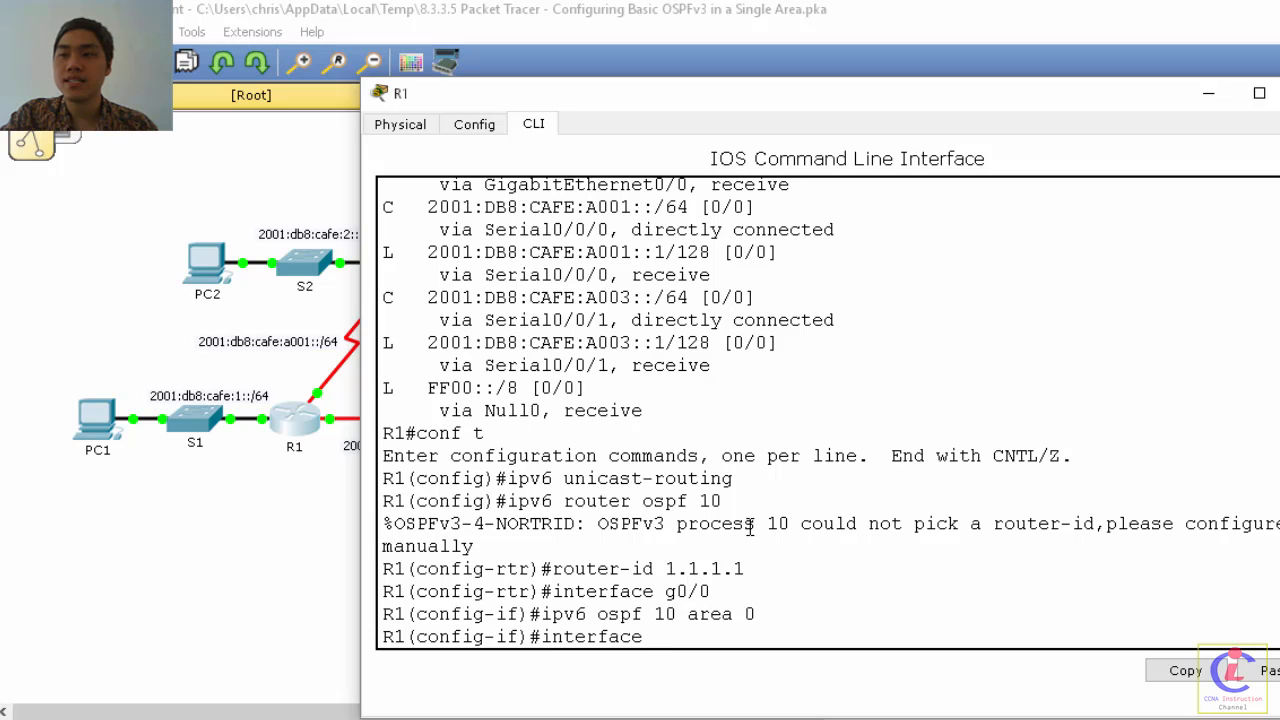
pyautogui.write(' serial')
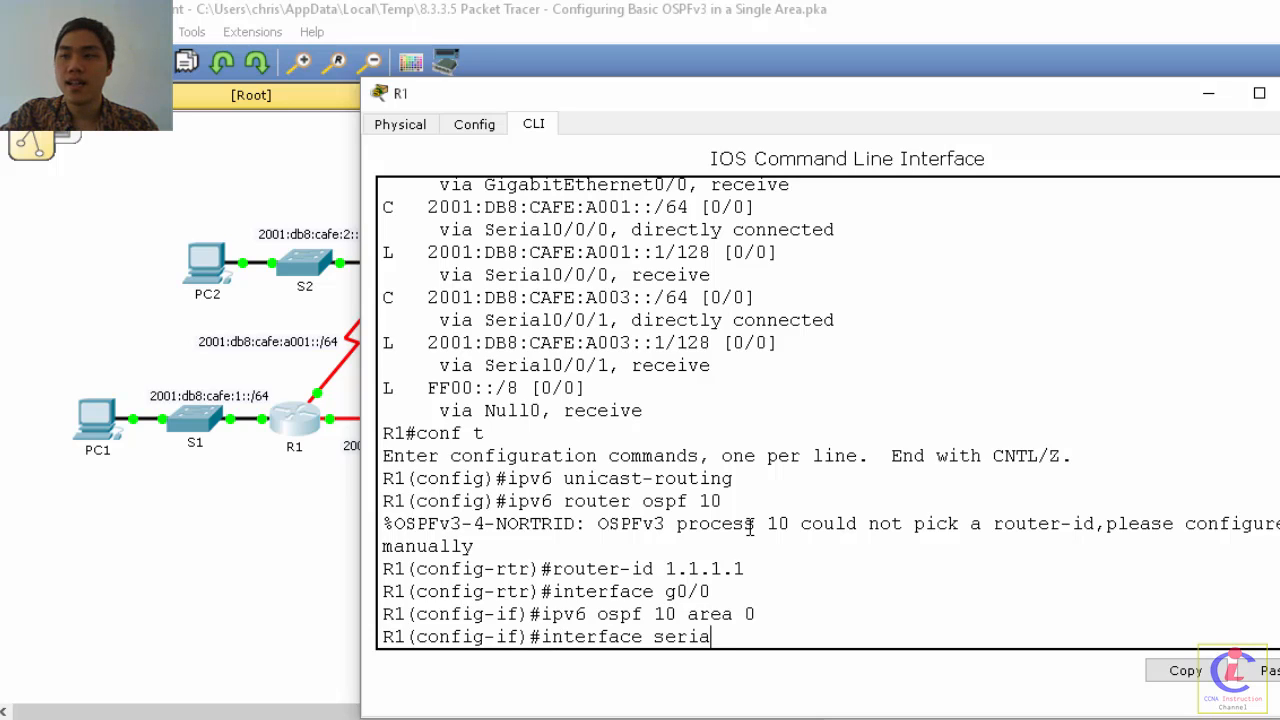
pyautogui.press('BackSpace')
pyautogui.press('BackSpace')
pyautogui.press('BackSpace')
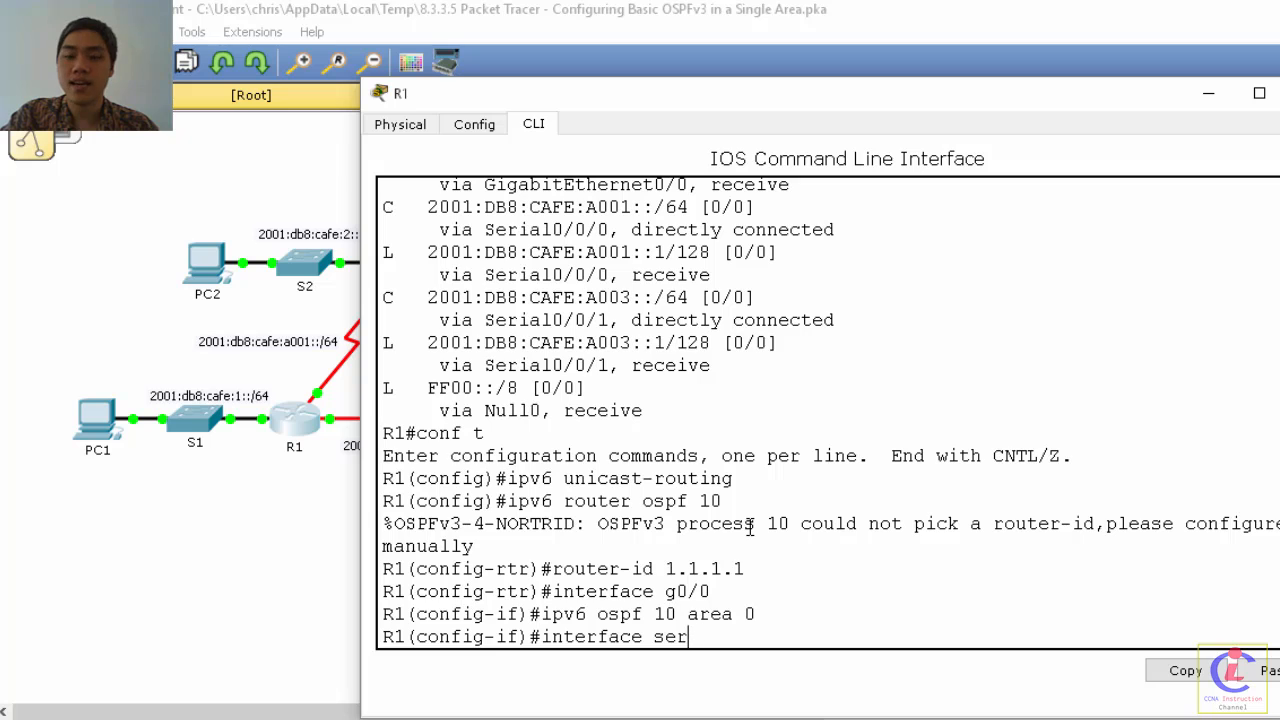
pyautogui.write('0/0/0')
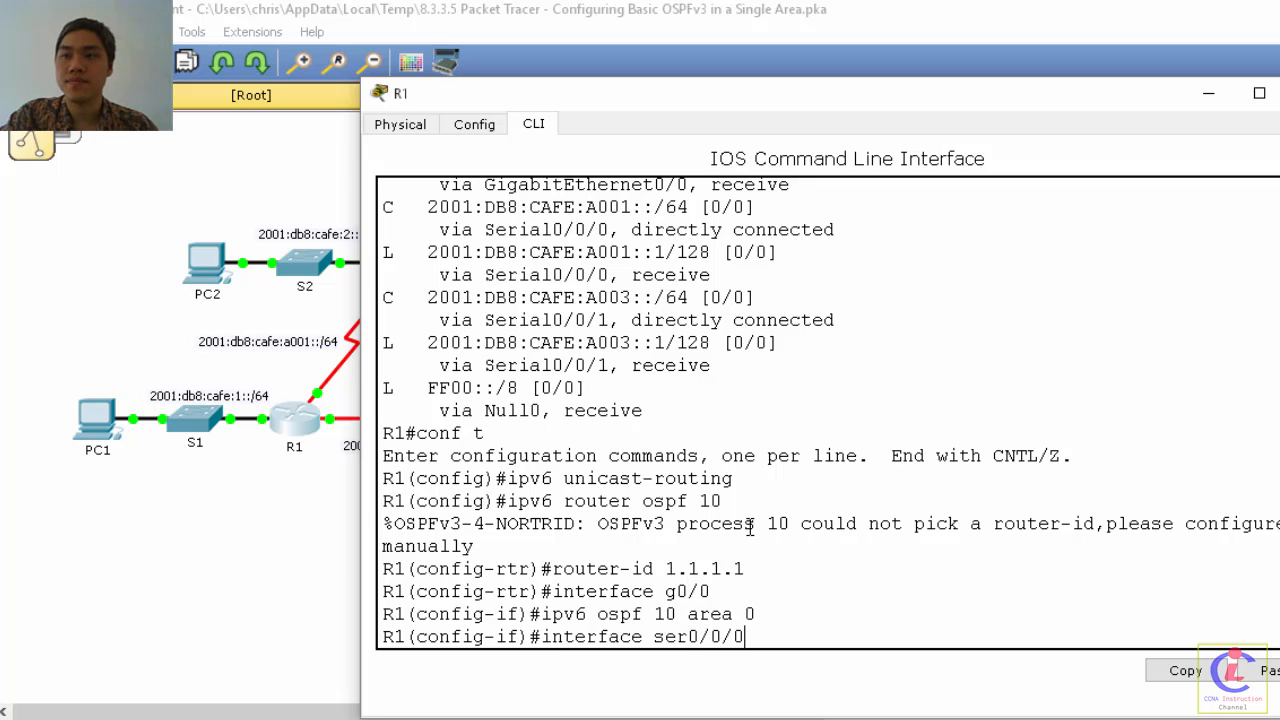
pyautogui.press('Return')
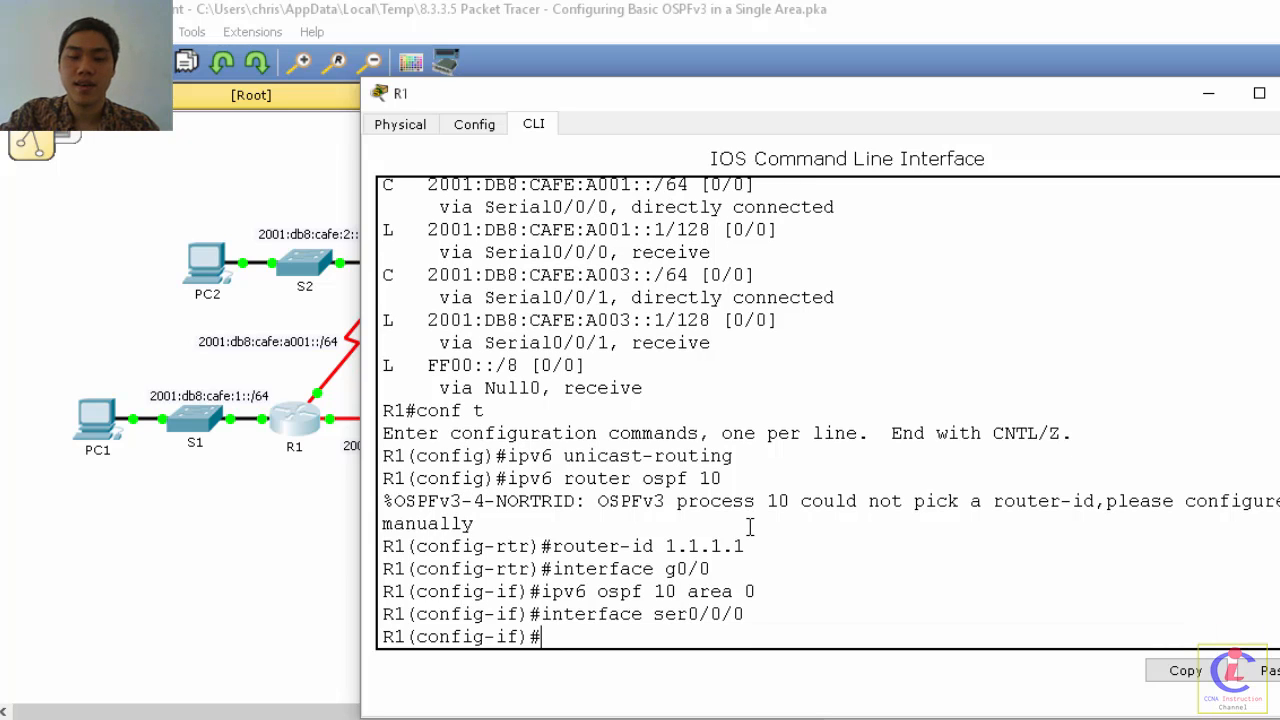
pyautogui.press('Up')
pyautogui.press('Up')
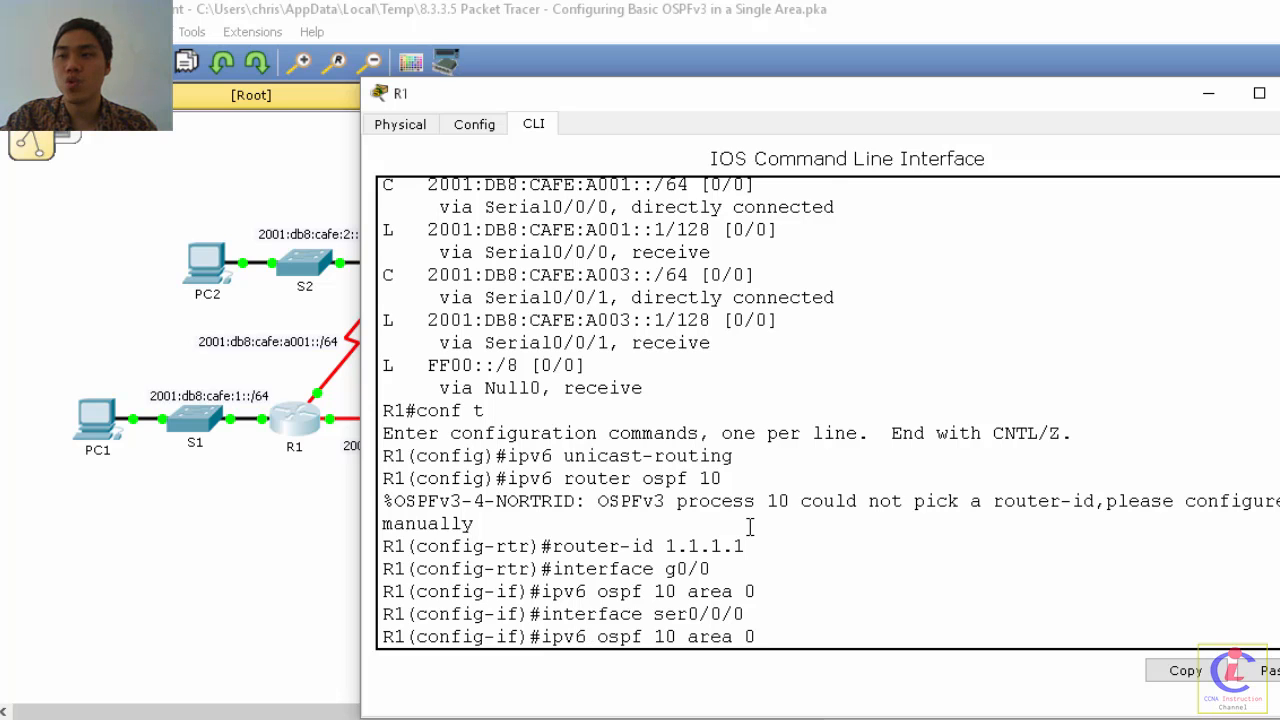
pyautogui.press('Return')
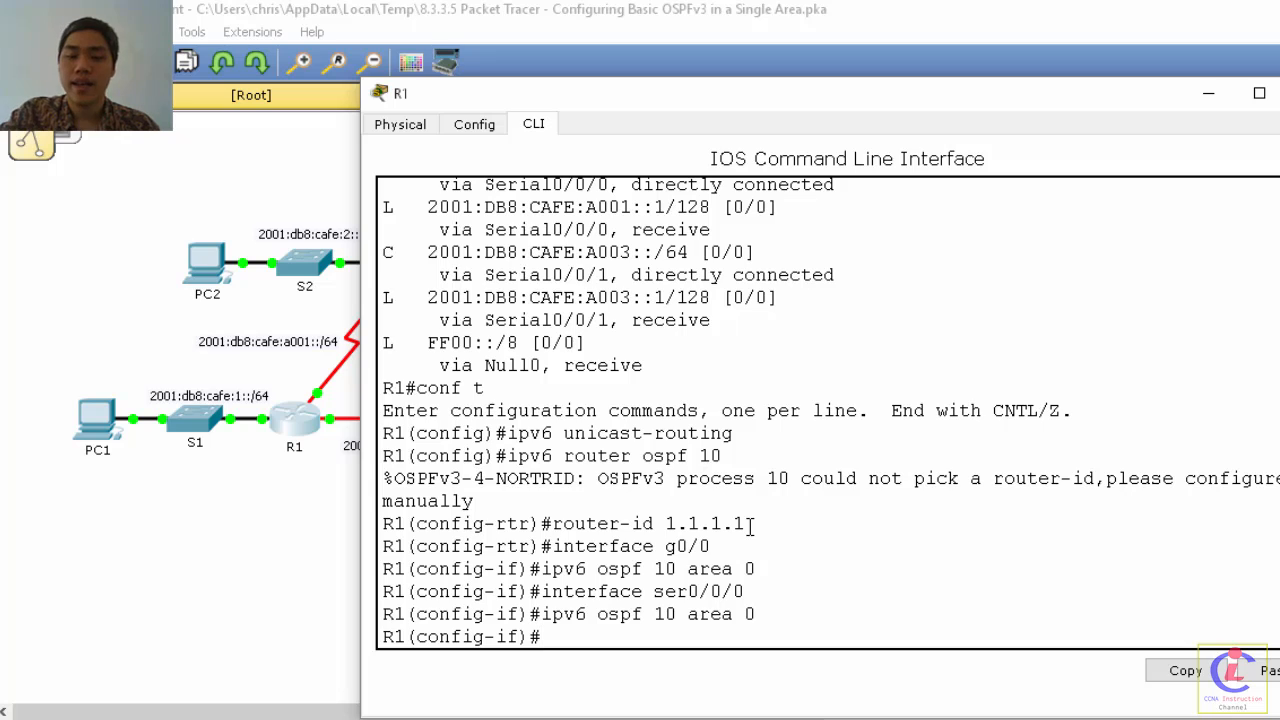
# Step: Switch to interface ser0/0/1 on R1 and add it to OSPFv3 with ipv6 ospf 10 area 0
pyautogui.write('in')
pyautogui.press('Up')
pyautogui.press('Up')
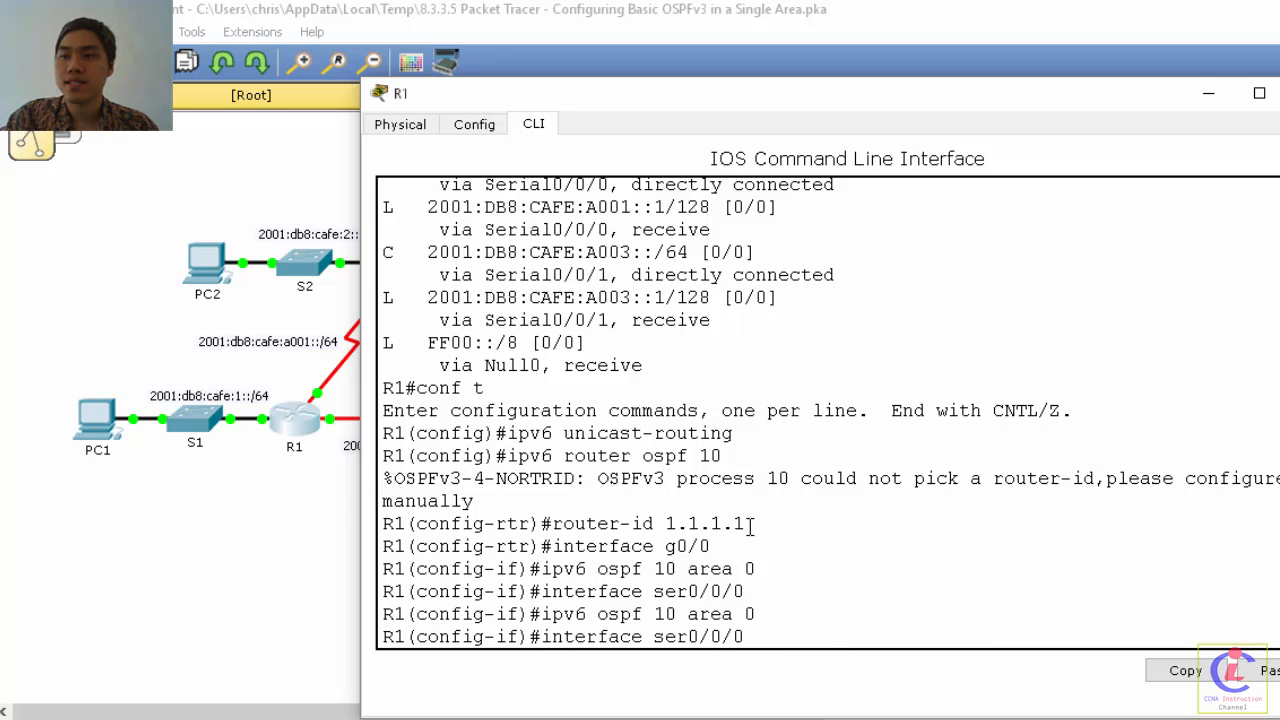
pyautogui.press('BackSpace')
pyautogui.write('1')
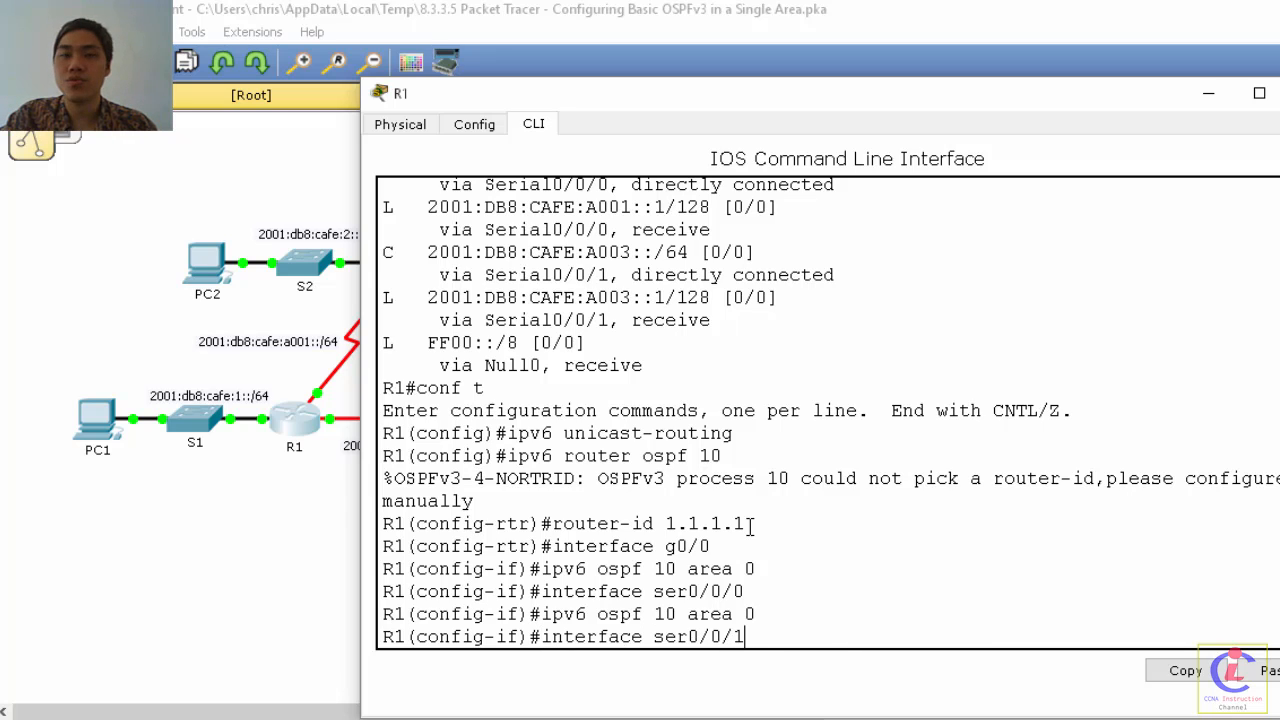
pyautogui.press('Return')
pyautogui.press('Up')
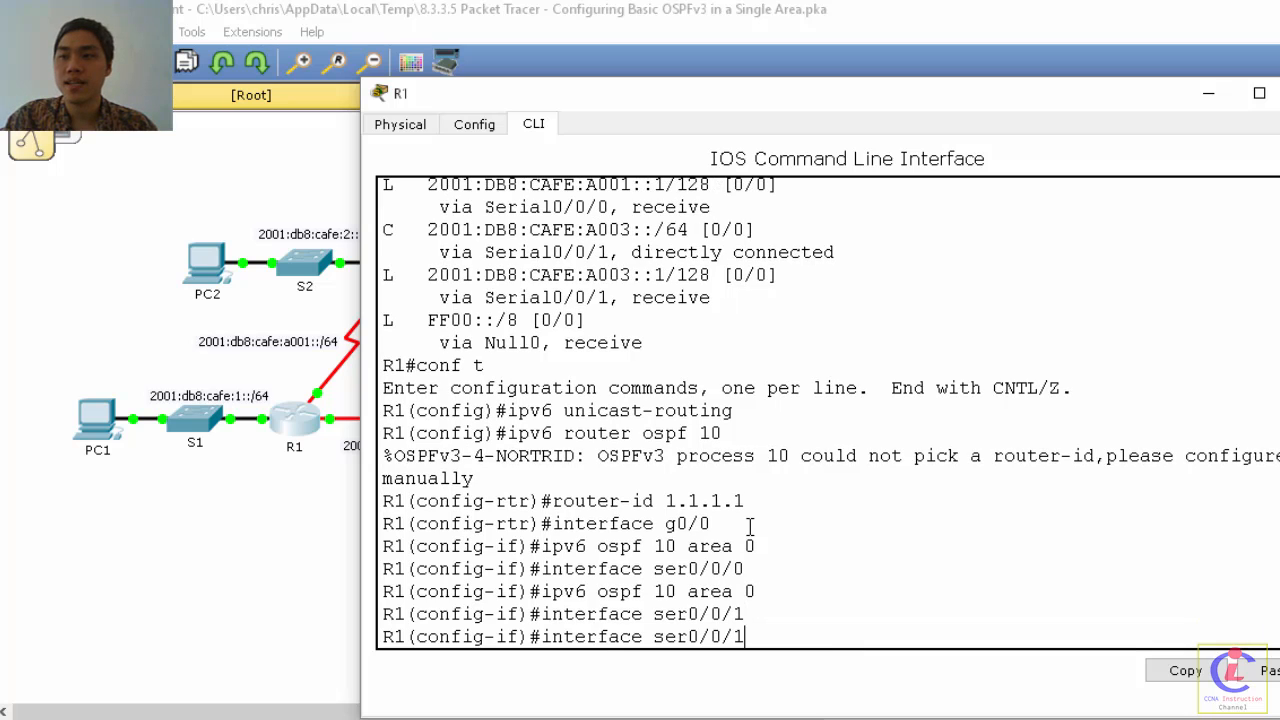
pyautogui.press('Up')
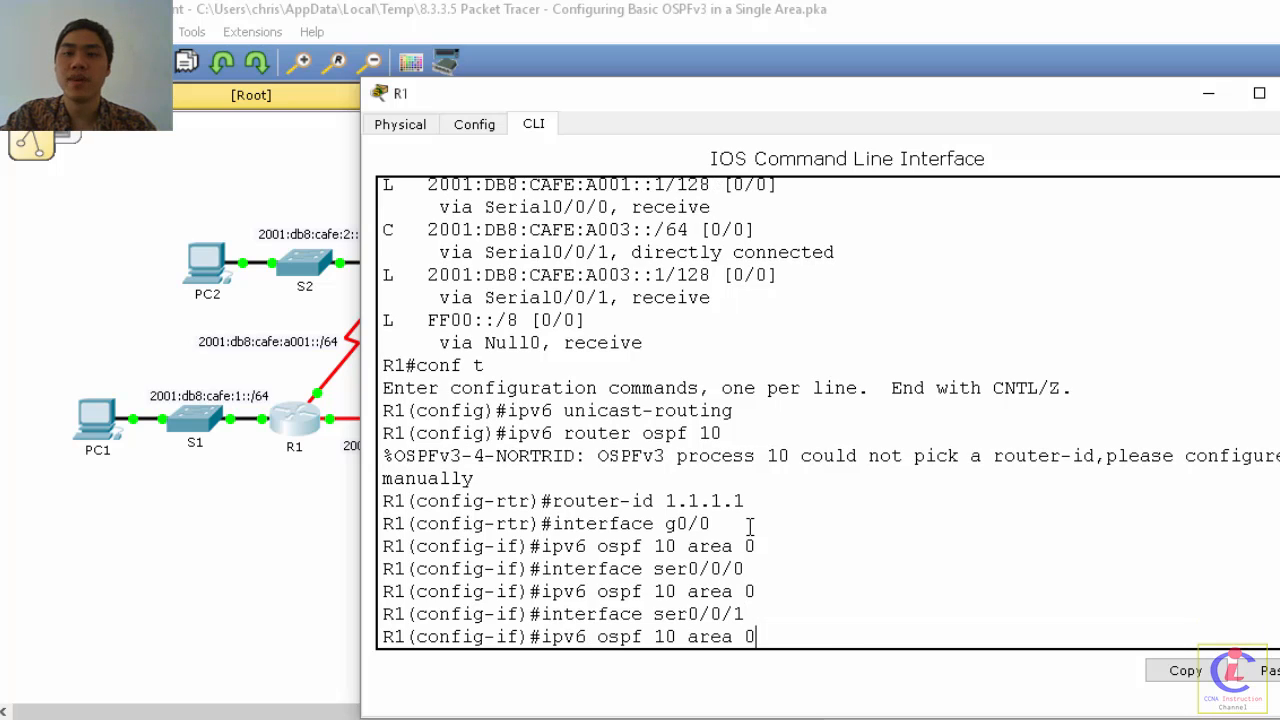
pyautogui.press('Return')
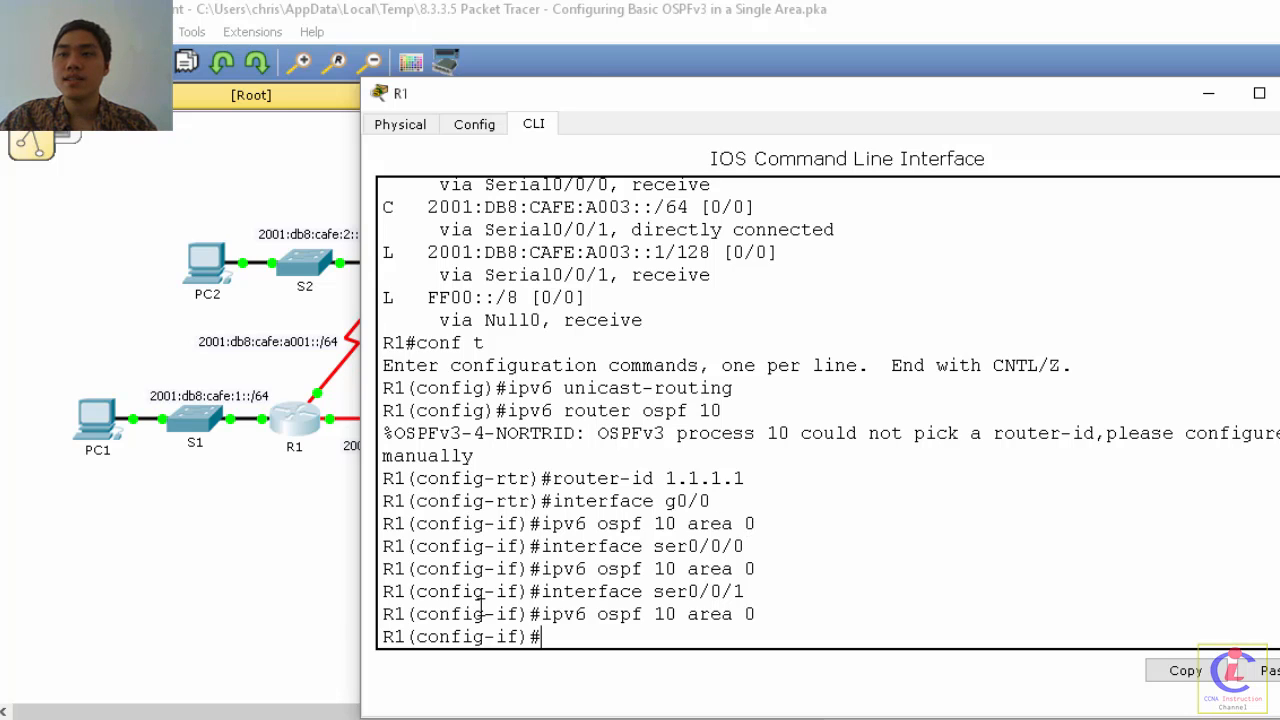
# Step: Leave interface and global configuration mode on R1 with exit, returning to the privileged EXEC prompt
pyautogui.moveTo(604, 104); pyautogui.dragTo(732, 68)
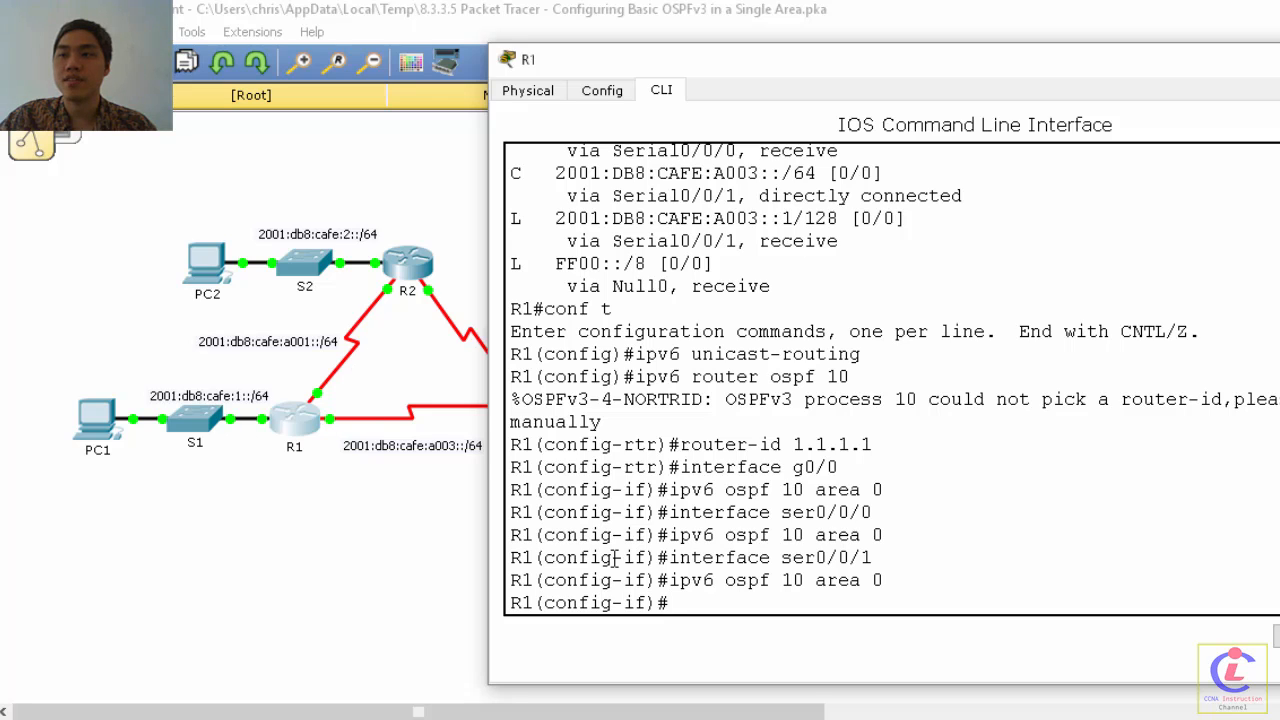
pyautogui.write('exit')
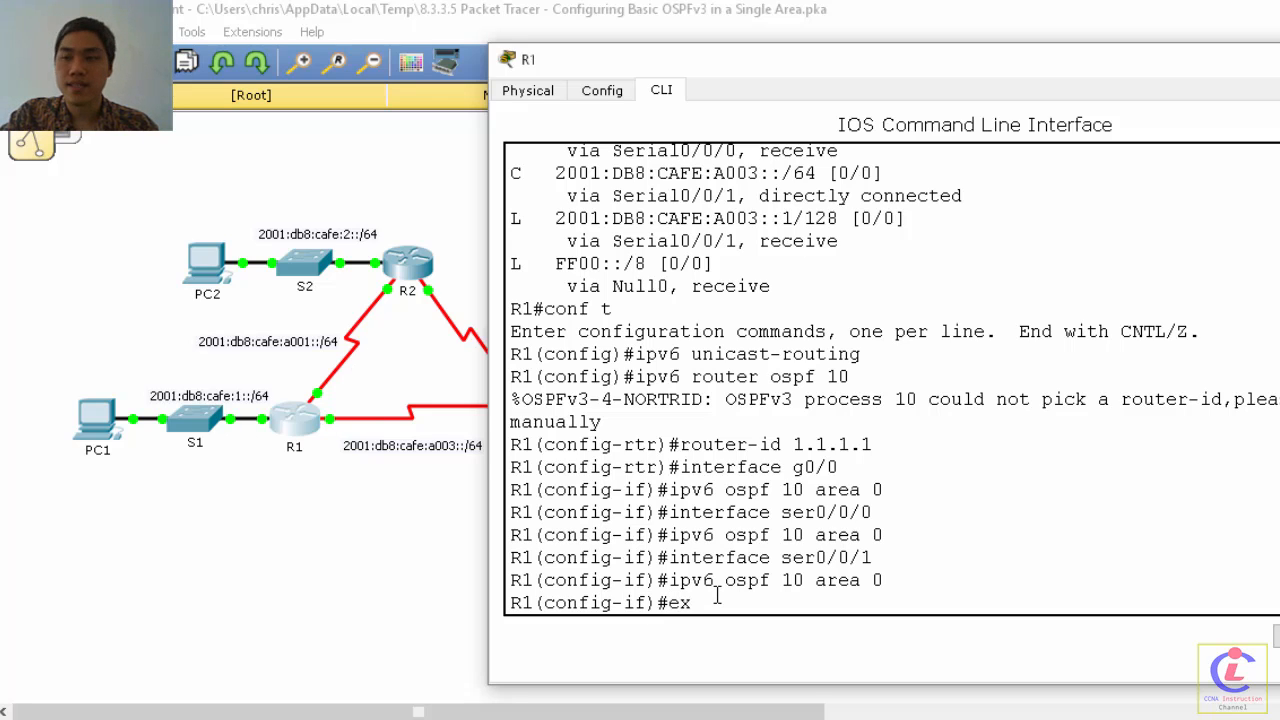
pyautogui.press('Return')
pyautogui.write('exit')
pyautogui.press('Return')
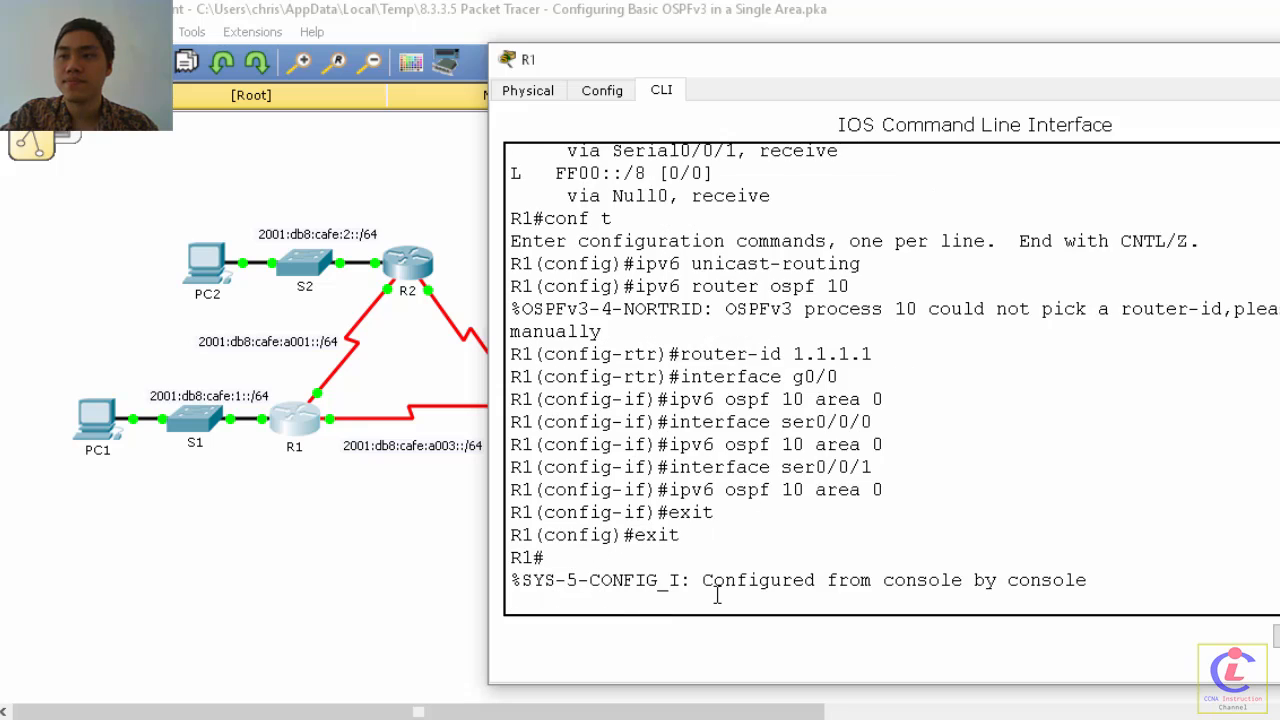
pyautogui.press('Return')
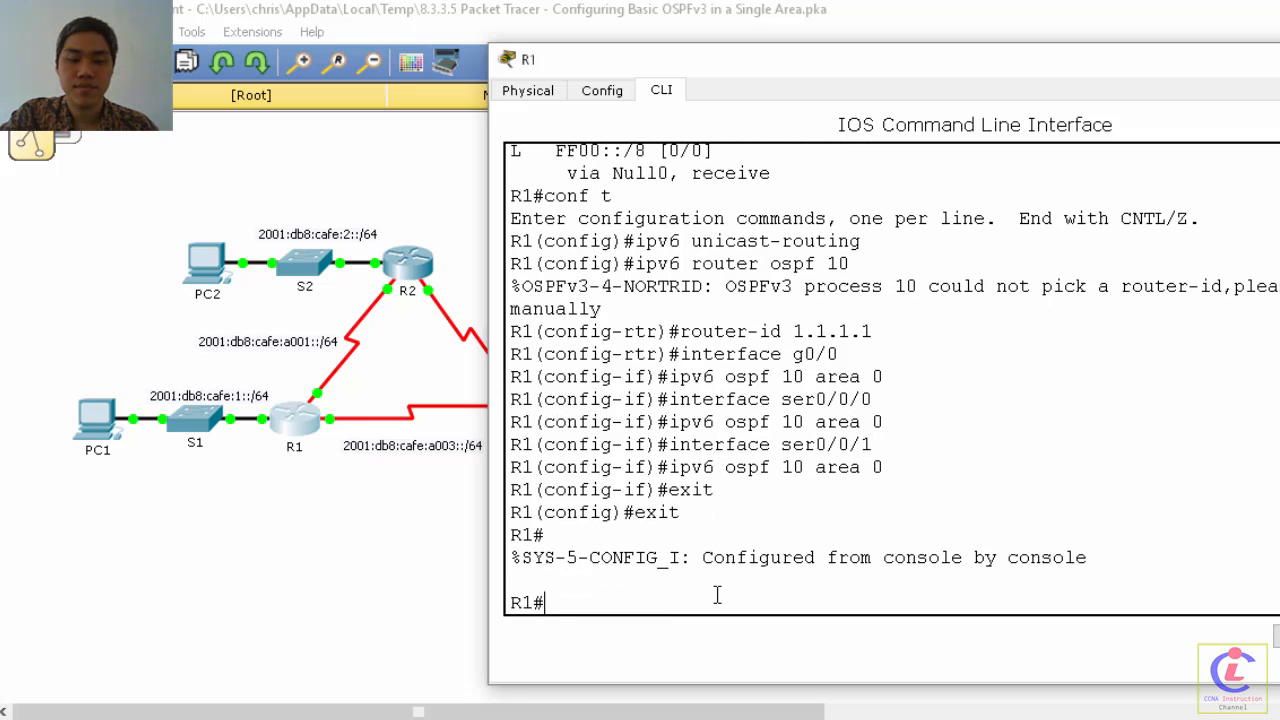
# Step: Run show ipv6 protocols on R1 and check the OSPF process, its area and participating interfaces against the entered commands
pyautogui.write('show ip')
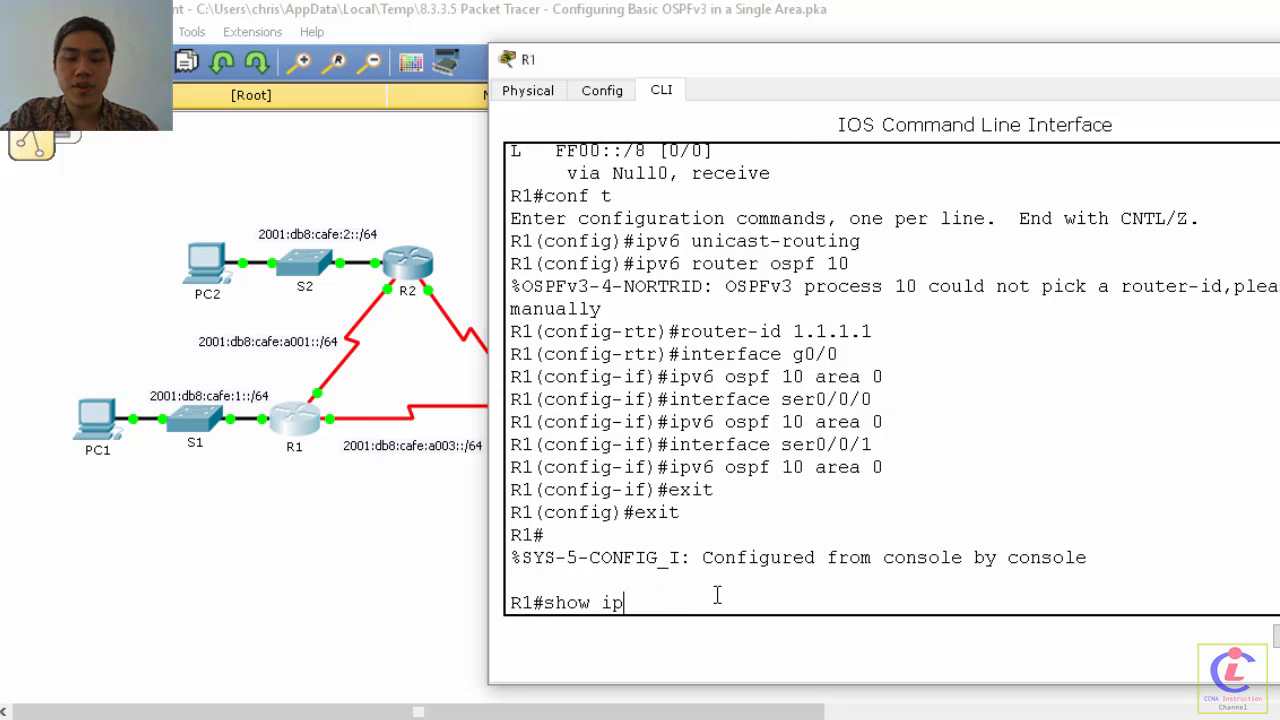
pyautogui.write('v6')
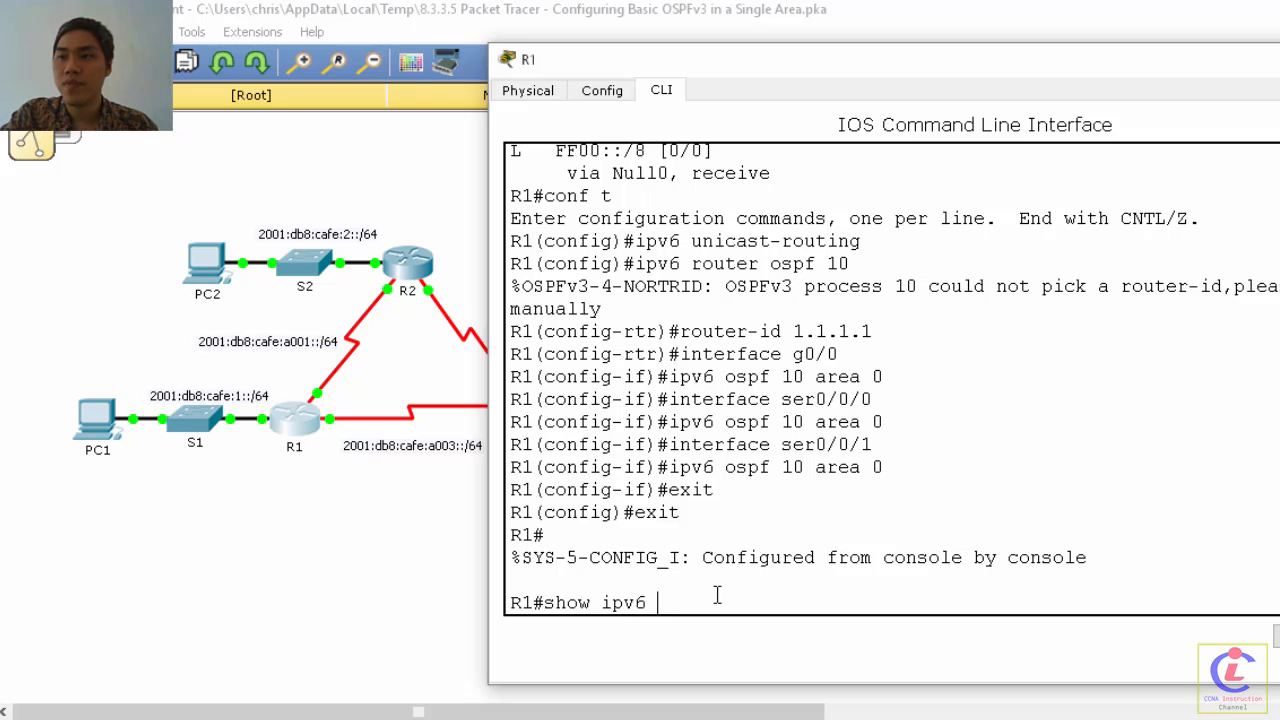
pyautogui.write(' protocols')
pyautogui.press('Return')
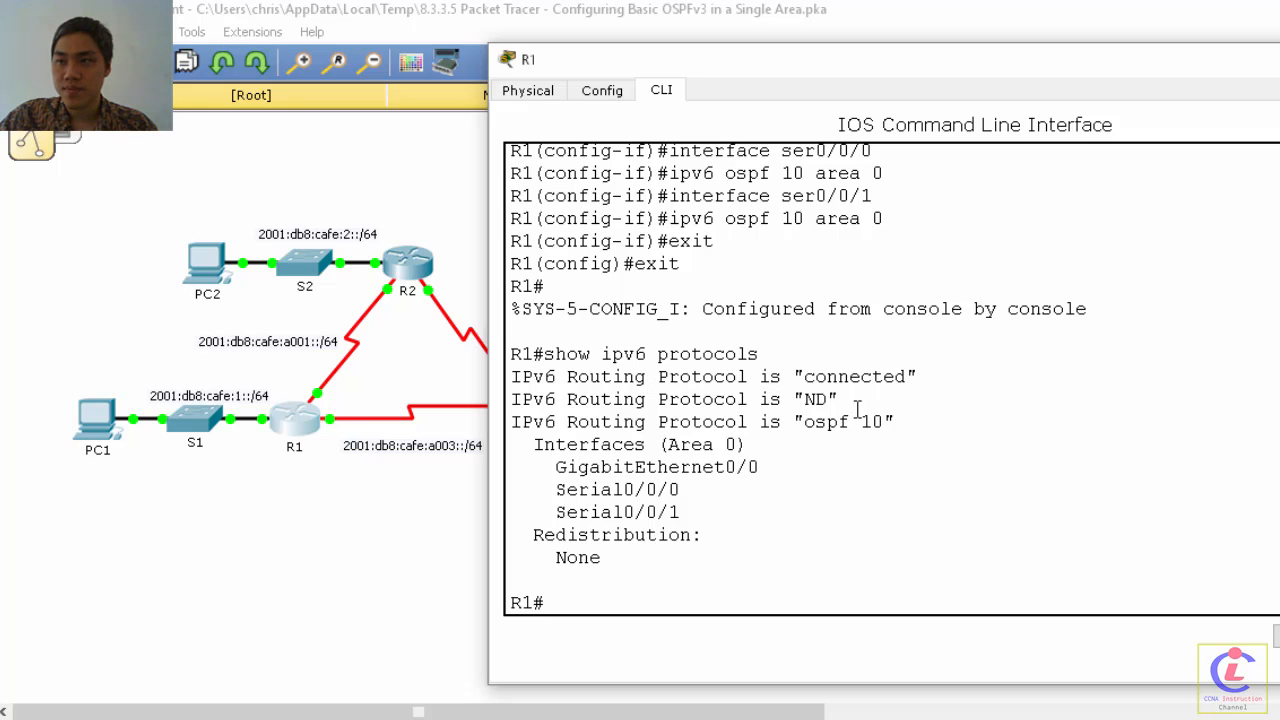
pyautogui.moveTo(884, 421); pyautogui.dragTo(690, 447)
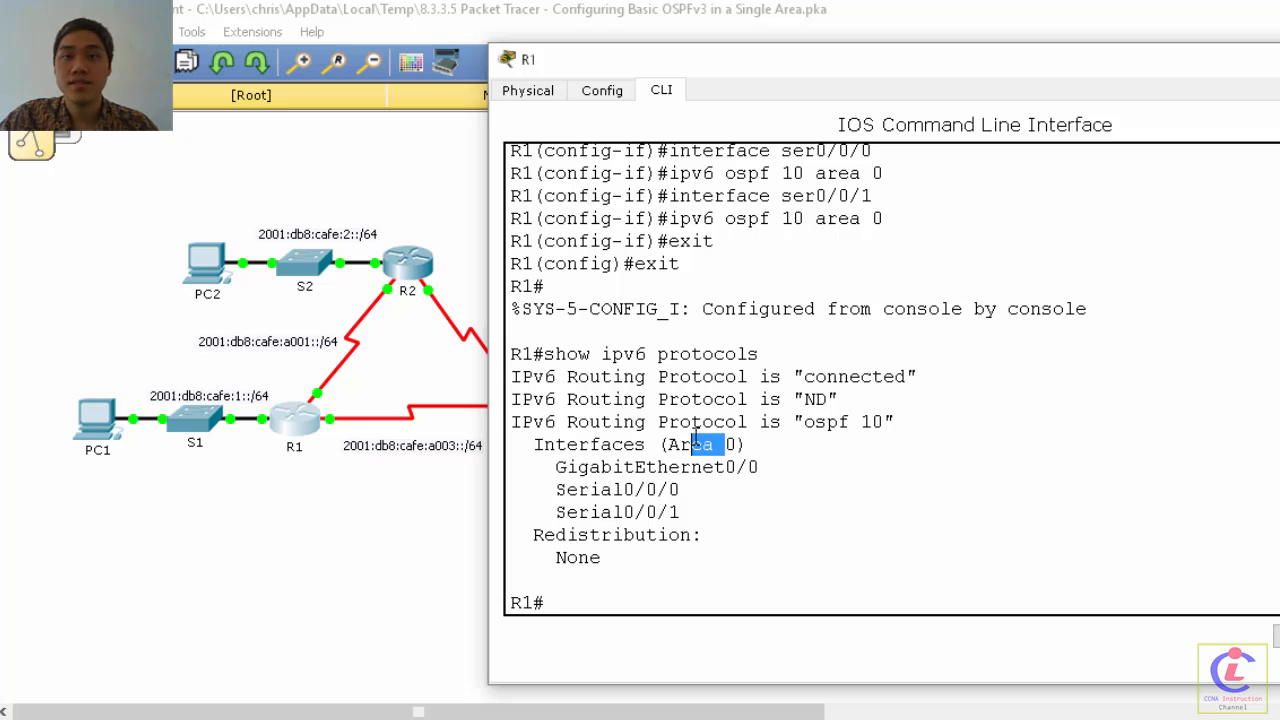
pyautogui.moveTo(706, 514); pyautogui.dragTo(512, 462)
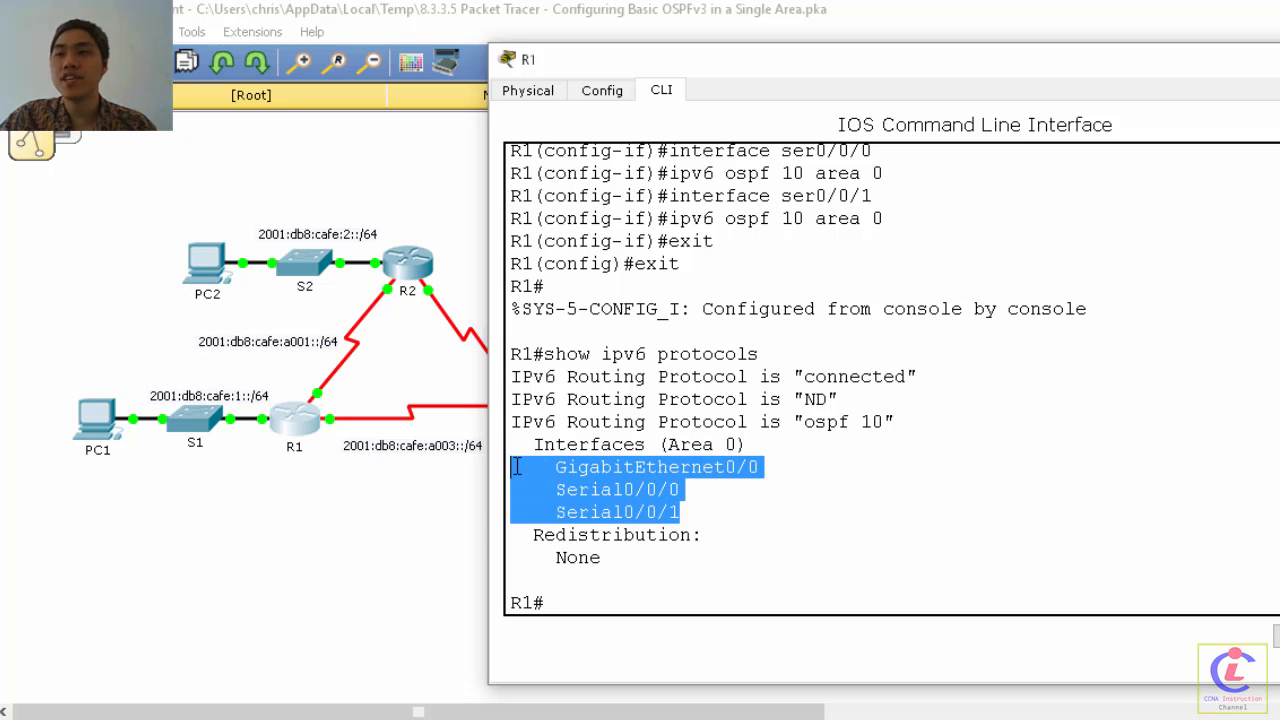
pyautogui.click(601, 604)
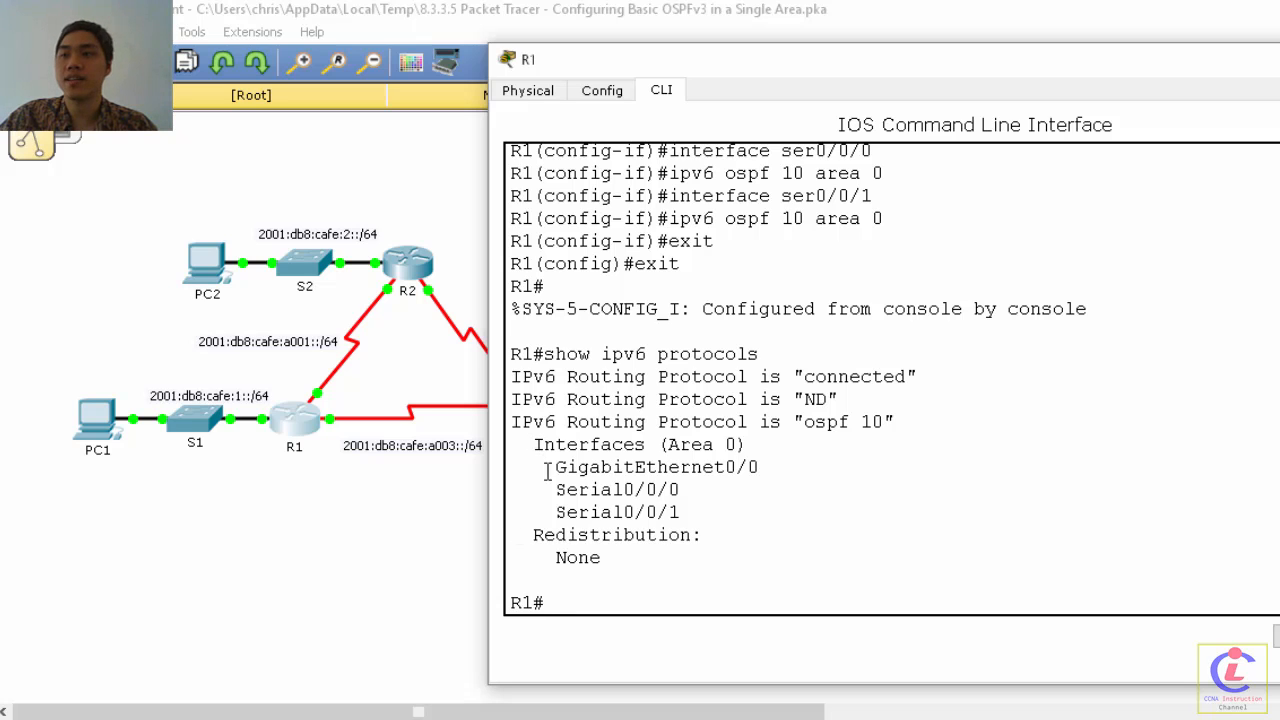
pyautogui.moveTo(886, 80); pyautogui.dragTo(690, 97)
pyautogui.scroll(2, 705, 400)
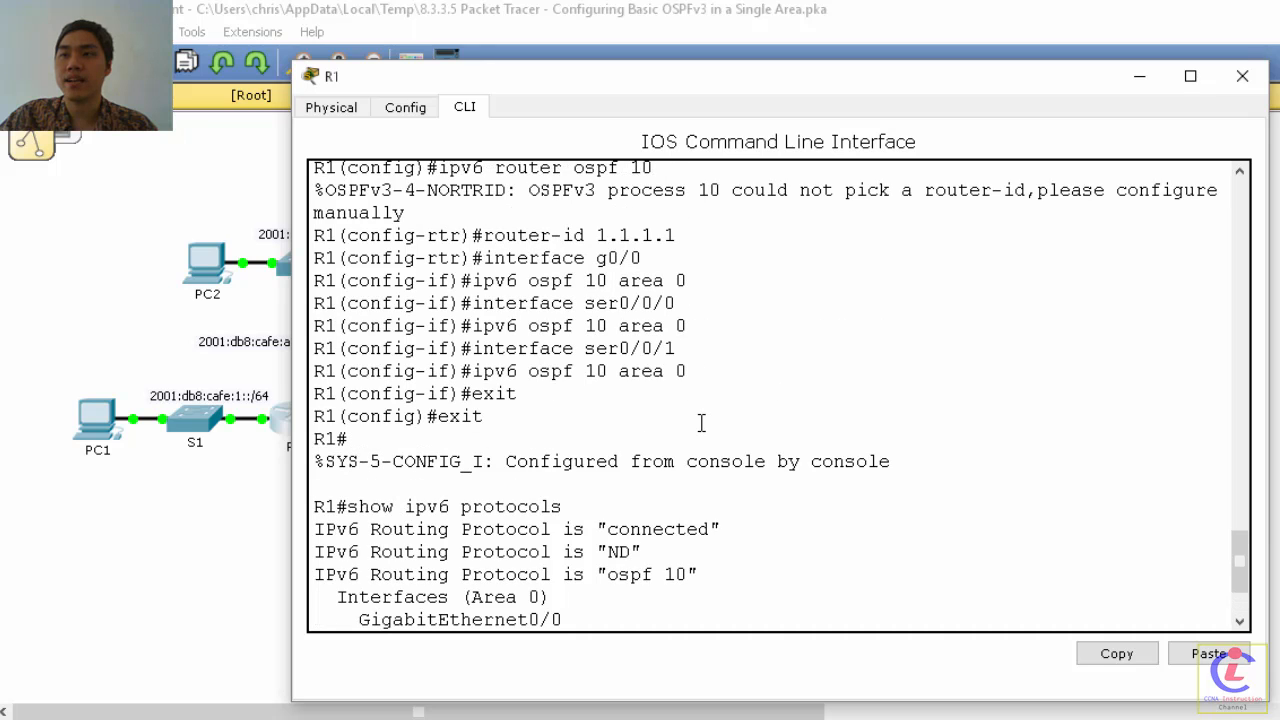
# Step: Close the R1 window and open router R2's command line, moving its window so that the whole console fits
pyautogui.click(1243, 79)
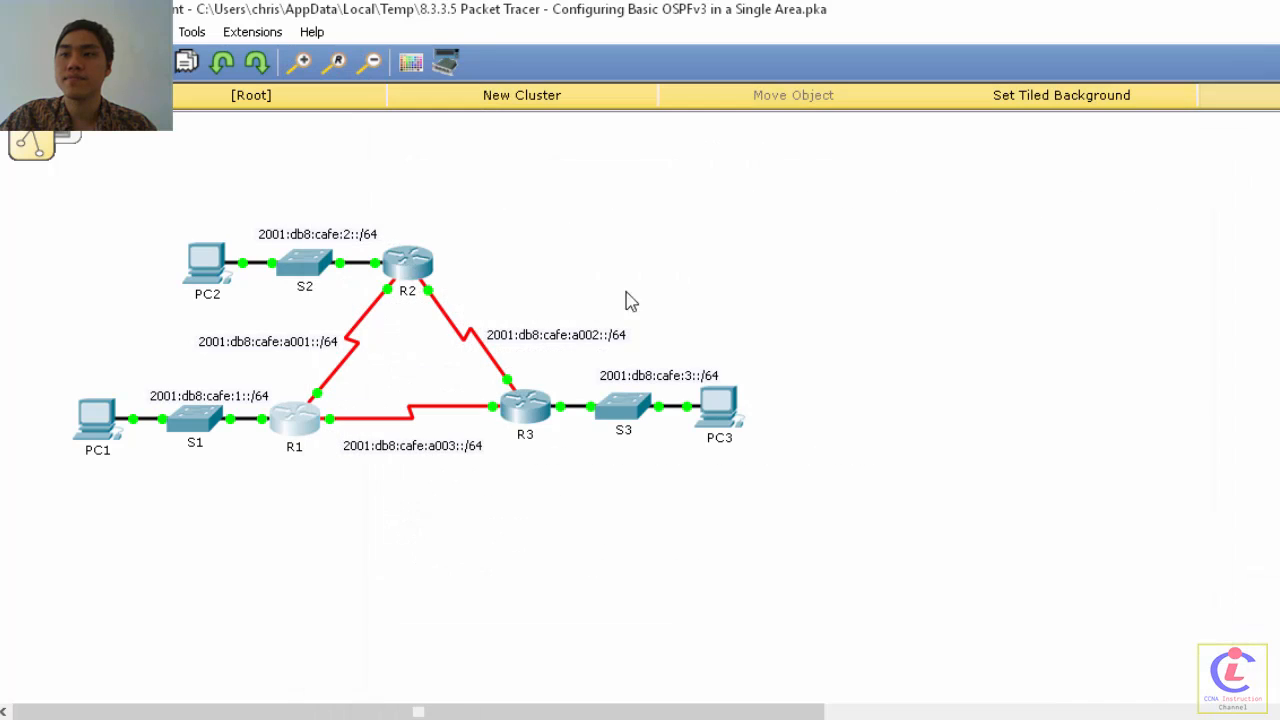
pyautogui.click(408, 265)
pyautogui.click(589, 175)
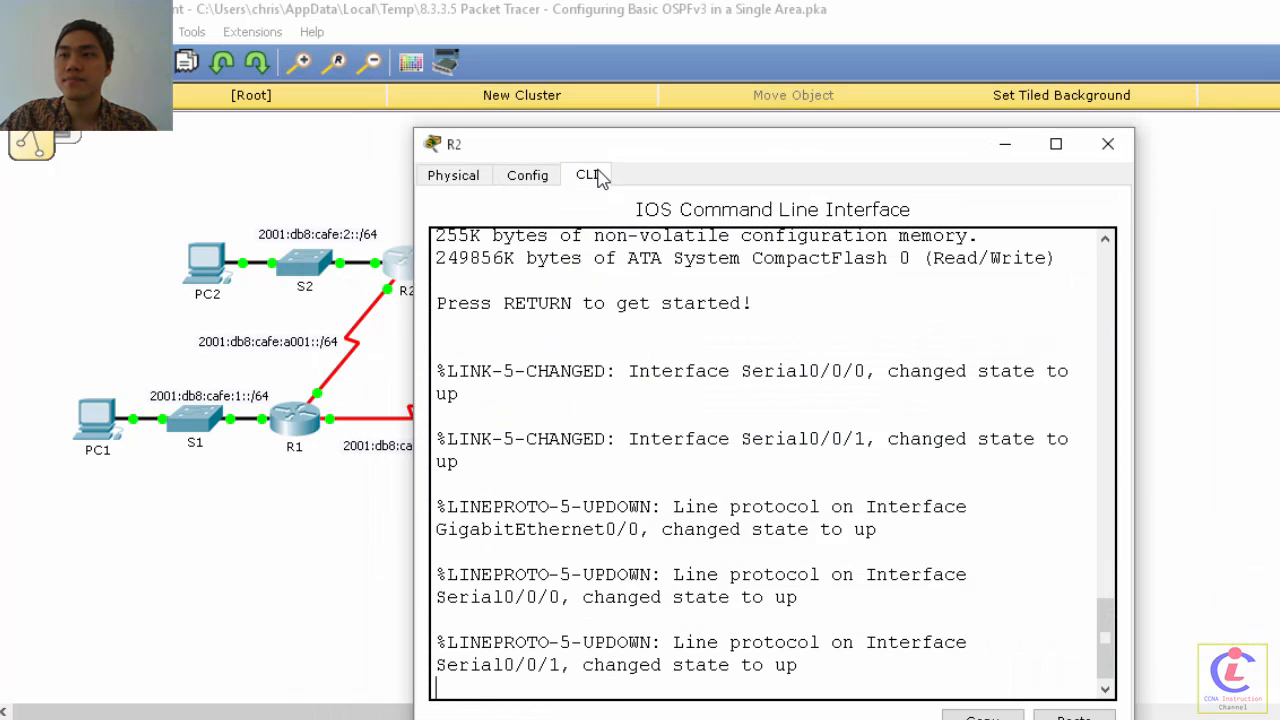
pyautogui.moveTo(697, 163); pyautogui.dragTo(580, 105)
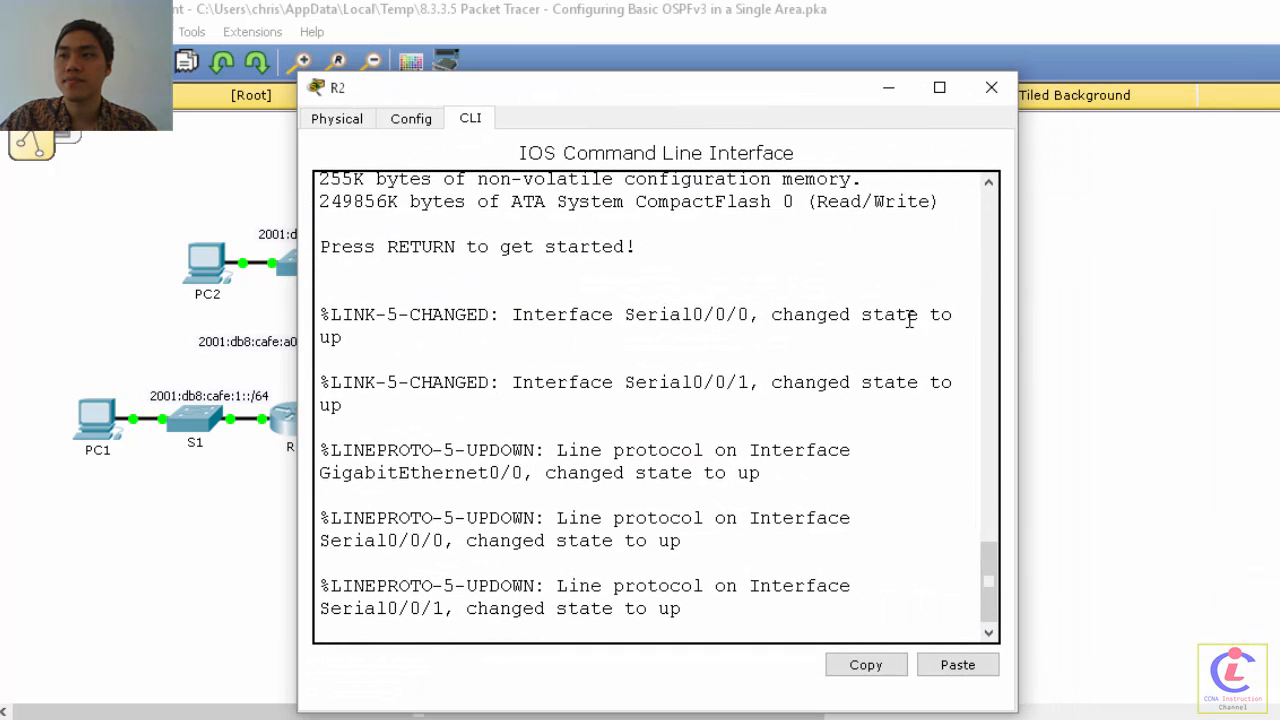
# Step: Widen R2's console window, then enter privileged EXEC mode with ena and global configuration mode with conf t
pyautogui.moveTo(1016, 320); pyautogui.dragTo(1279, 320)
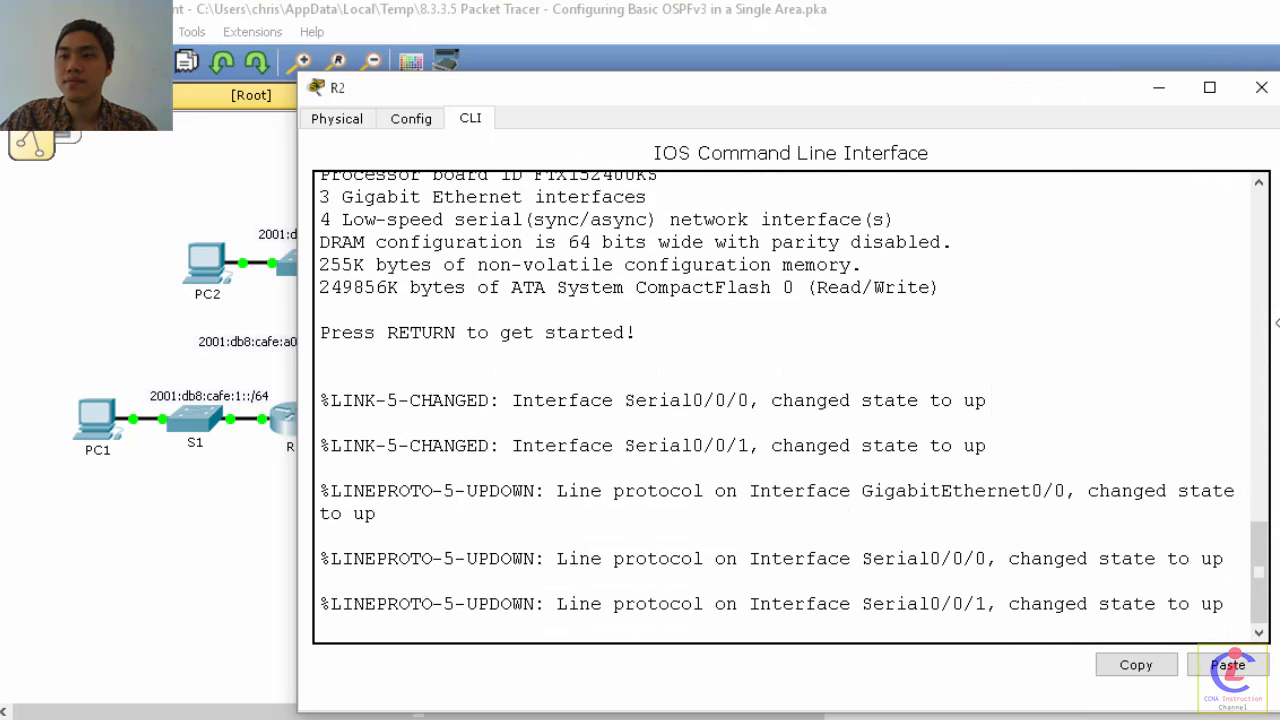
pyautogui.click(1005, 421)
pyautogui.press('Return')
pyautogui.write('ena')
pyautogui.press('Return')
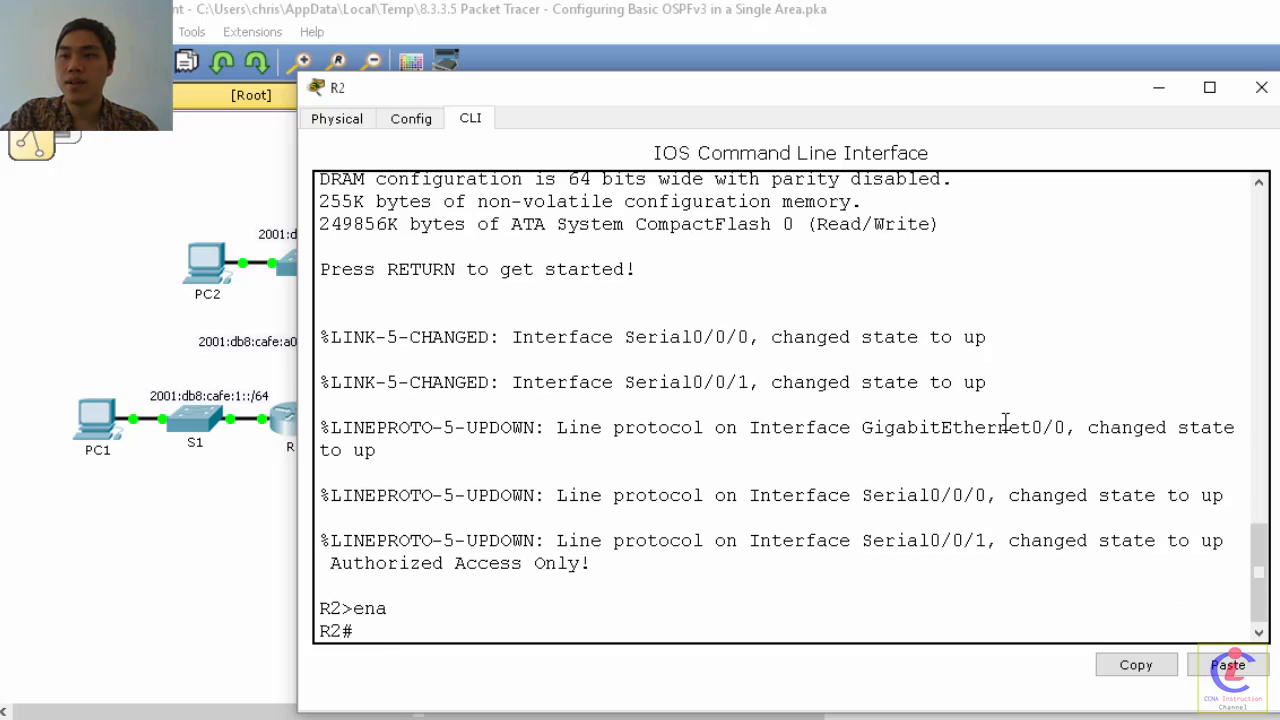
pyautogui.write('conf t')
pyautogui.press('Return')
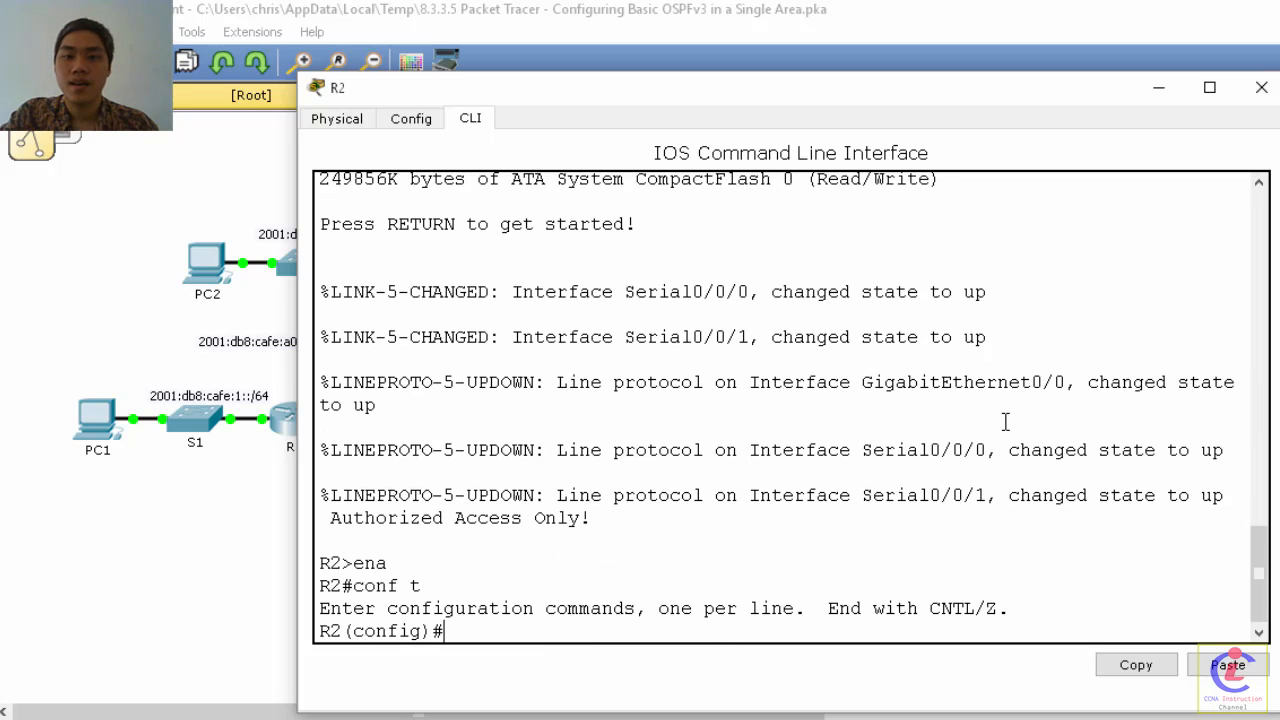
# Step: Enable IPv6 routing on R2 with the global command ipv6 unicast-routing
pyautogui.write('ipv6 ')
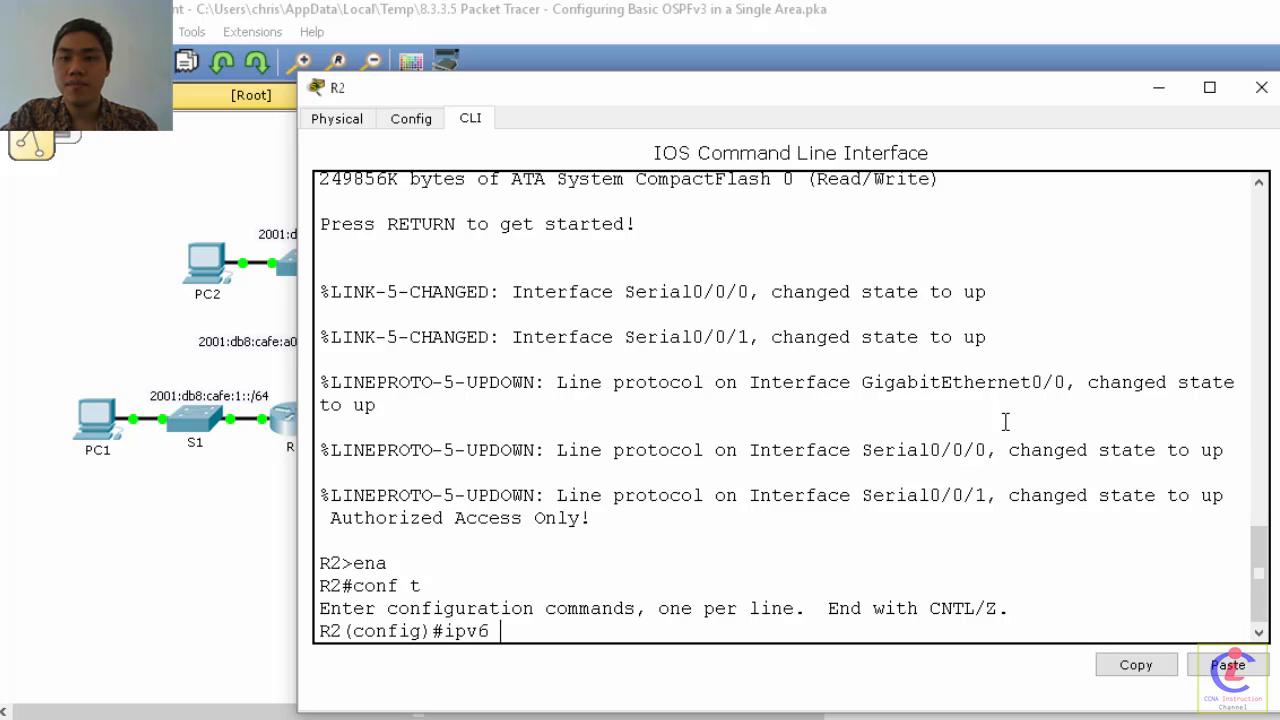
pyautogui.write('runicast ')
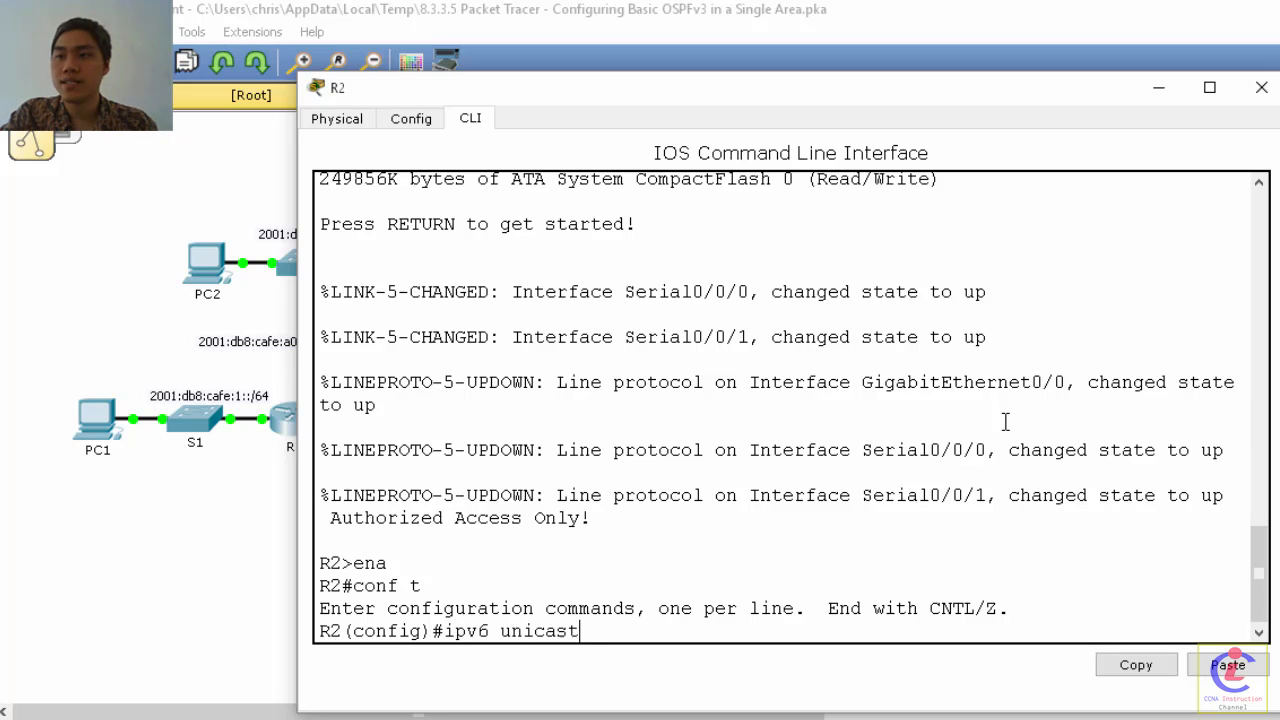
pyautogui.write('-rout')
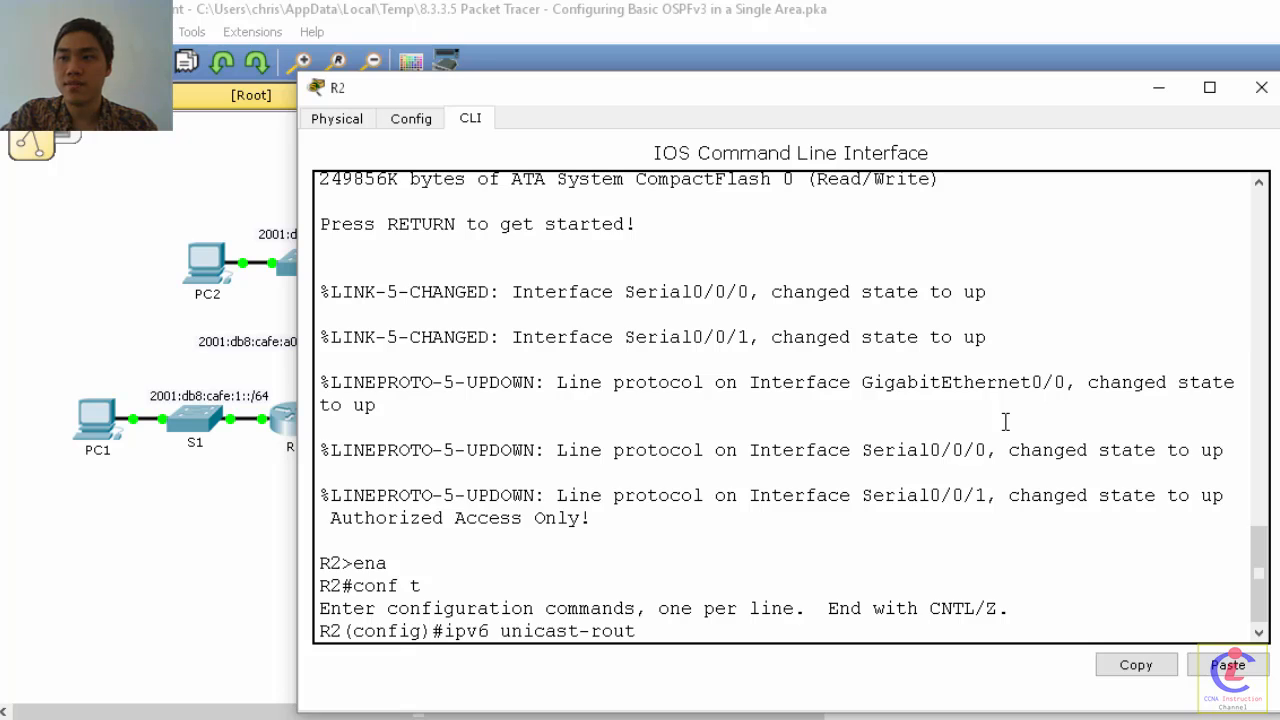
pyautogui.write('ing')
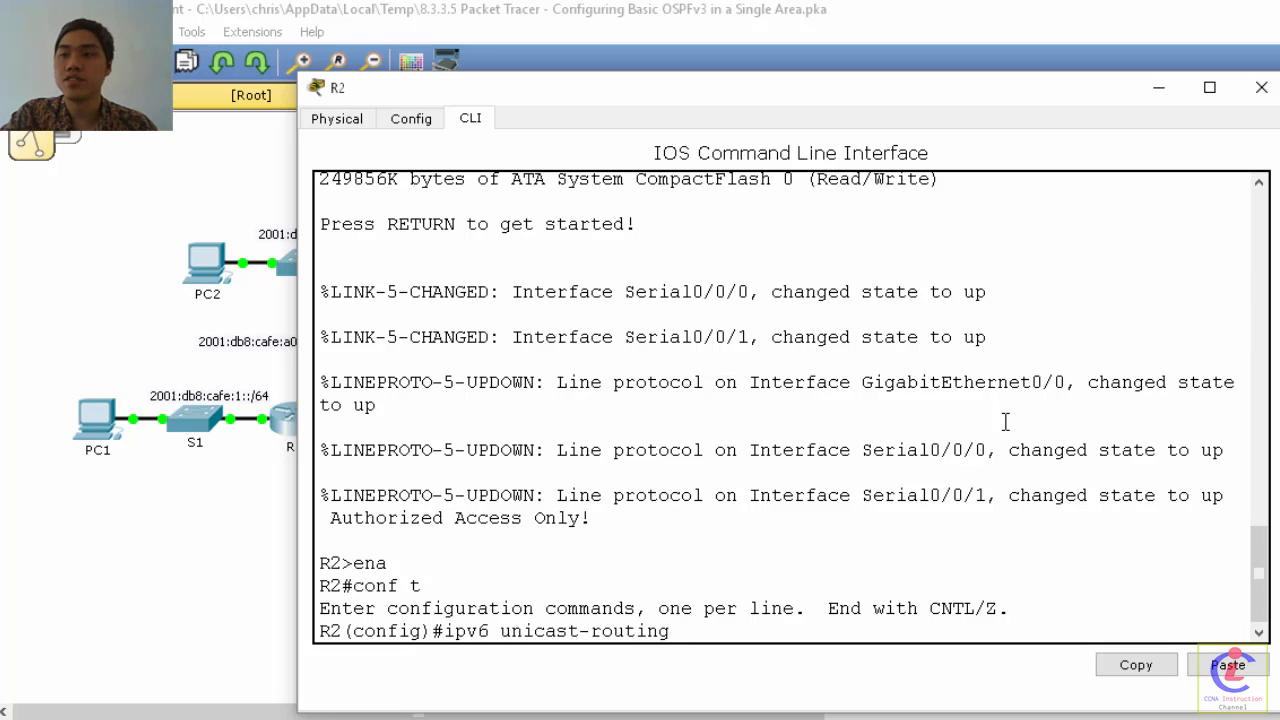
pyautogui.press('Return')
# Step: Start OSPFv3 process 10 on R2 with ipv6 router ospf 10 and set its router ID to 2.2.2.2
pyautogui.write('ip')
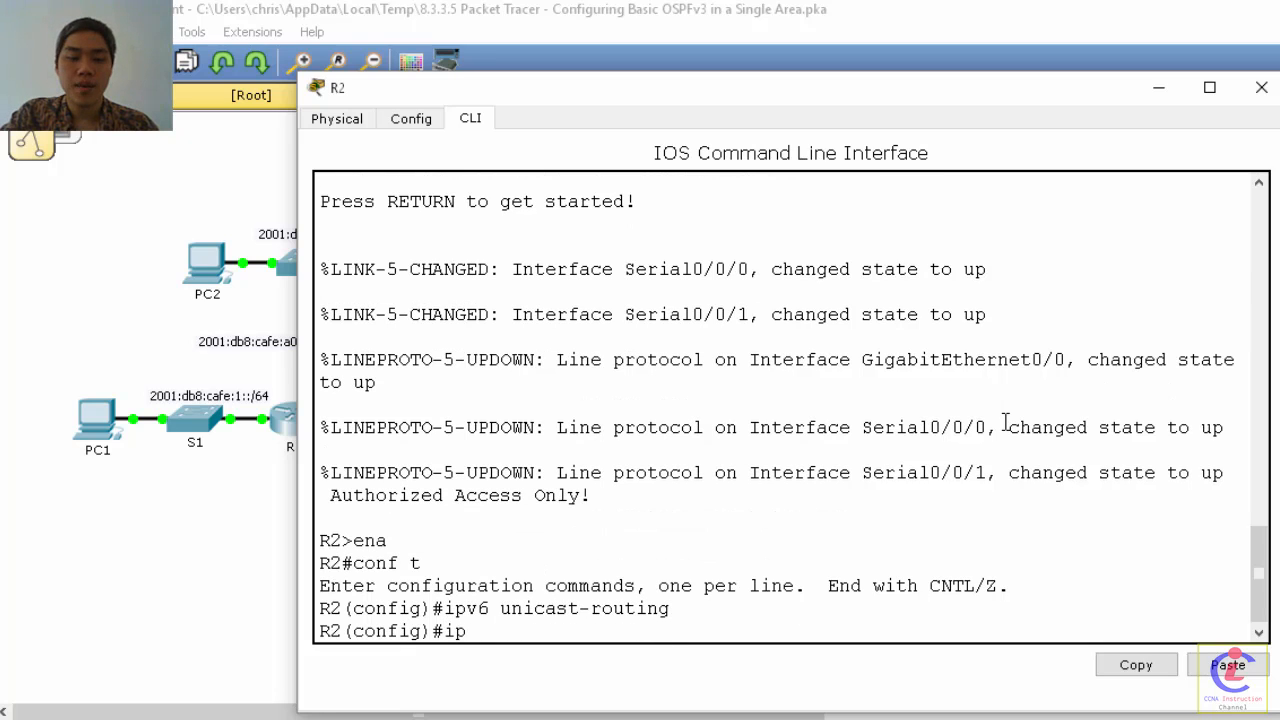
pyautogui.write('v6 route')
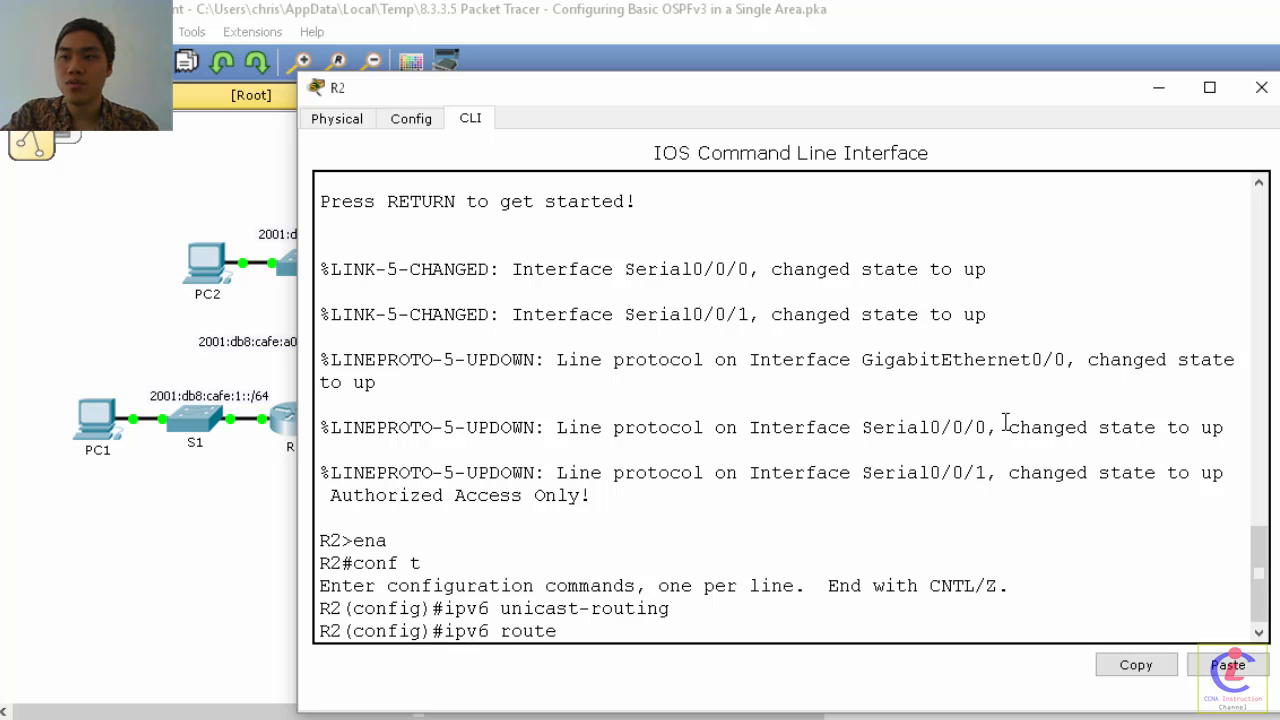
pyautogui.write('r ospf ')
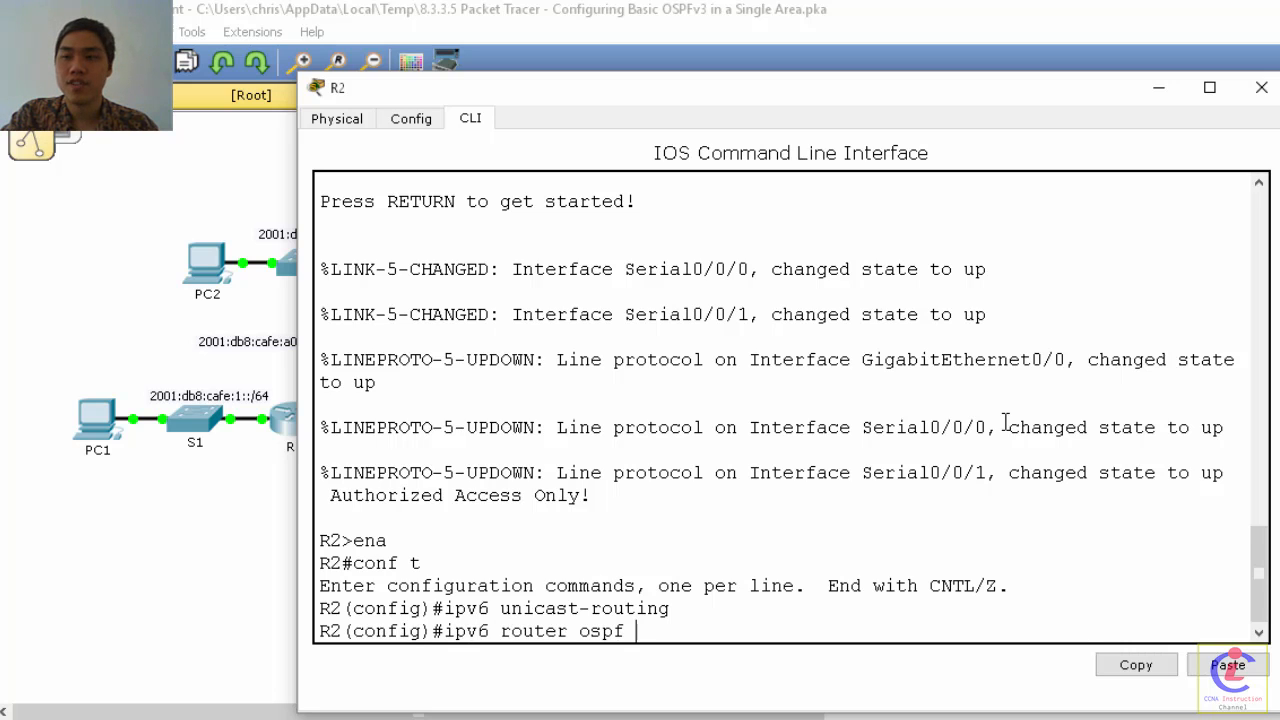
pyautogui.write('10')
pyautogui.press('Return')
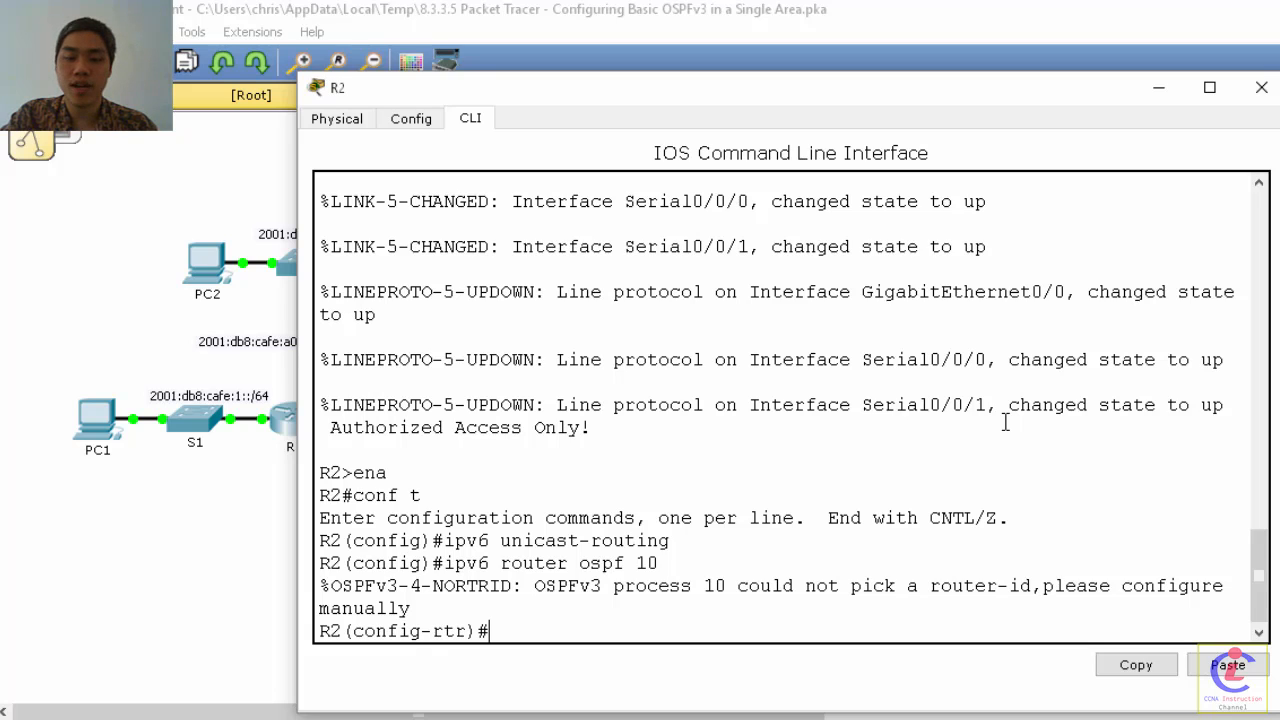
pyautogui.write('router-')
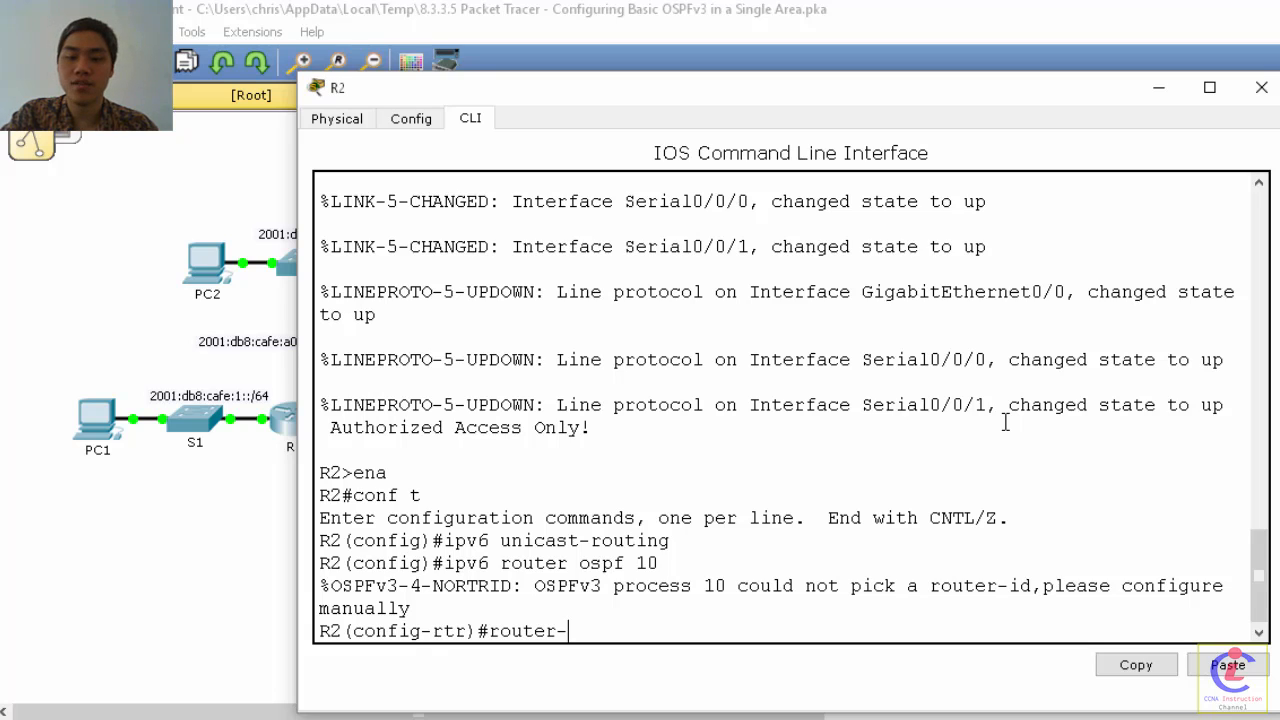
pyautogui.write('id')
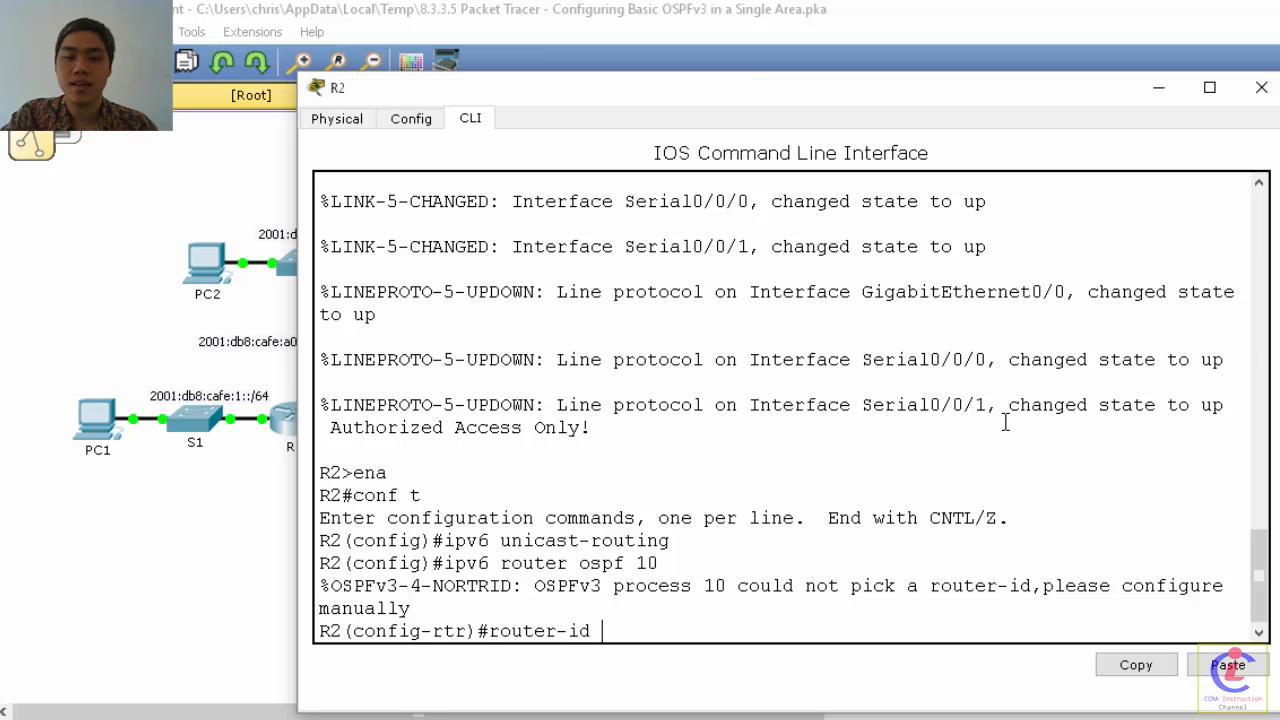
pyautogui.write(' 2.2.2.2')
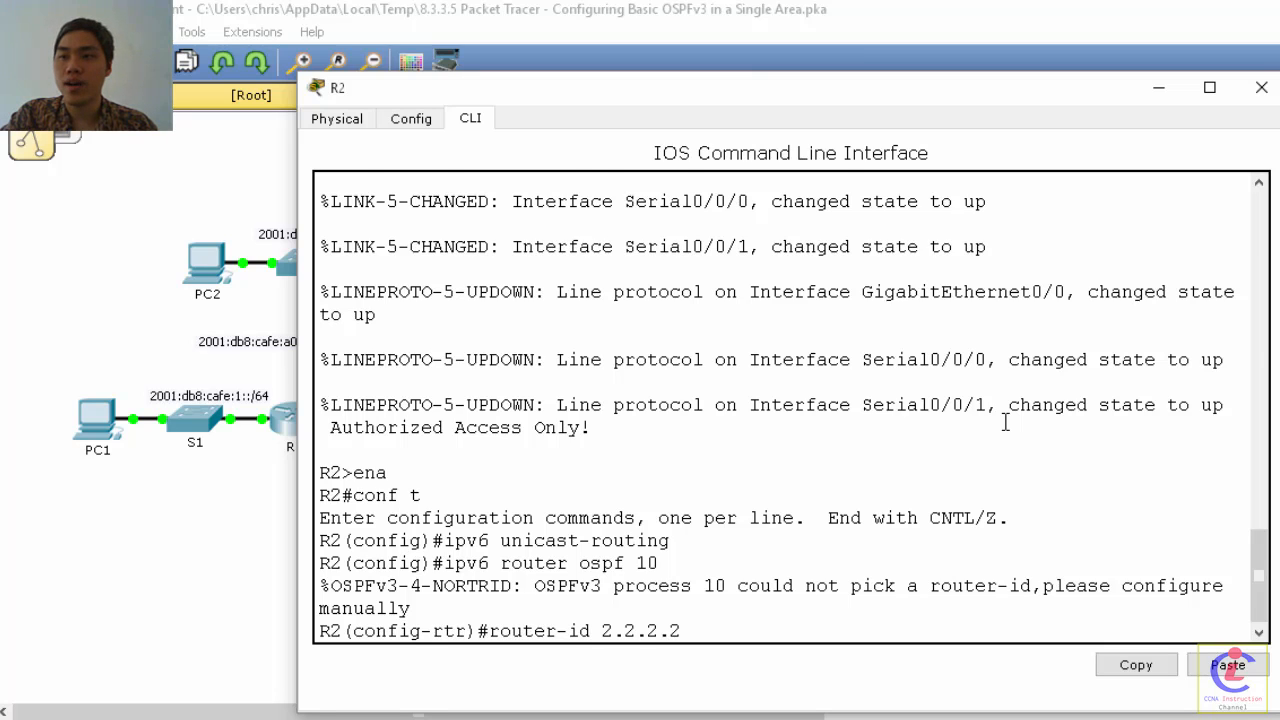
pyautogui.press('Return')
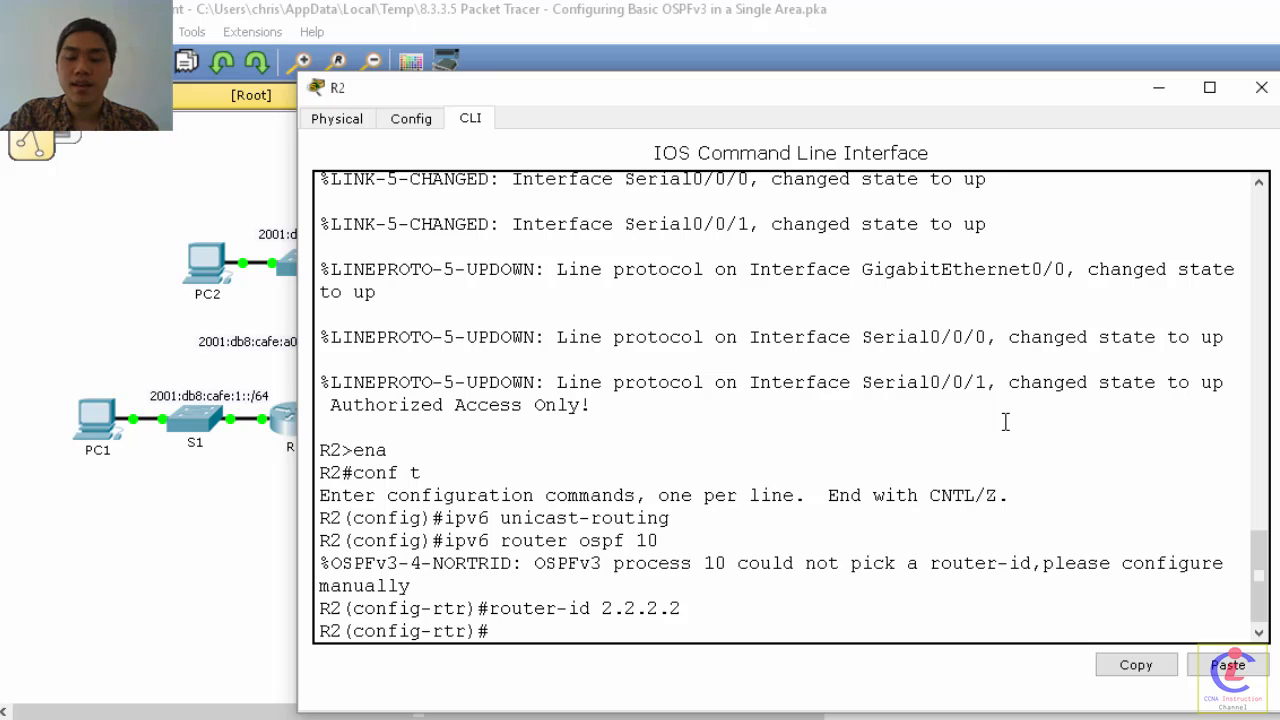
# Step: Switch to interface g0/0 on R2 and add it to OSPFv3 with ipv6 ospf 10 area 0
pyautogui.write('interf')
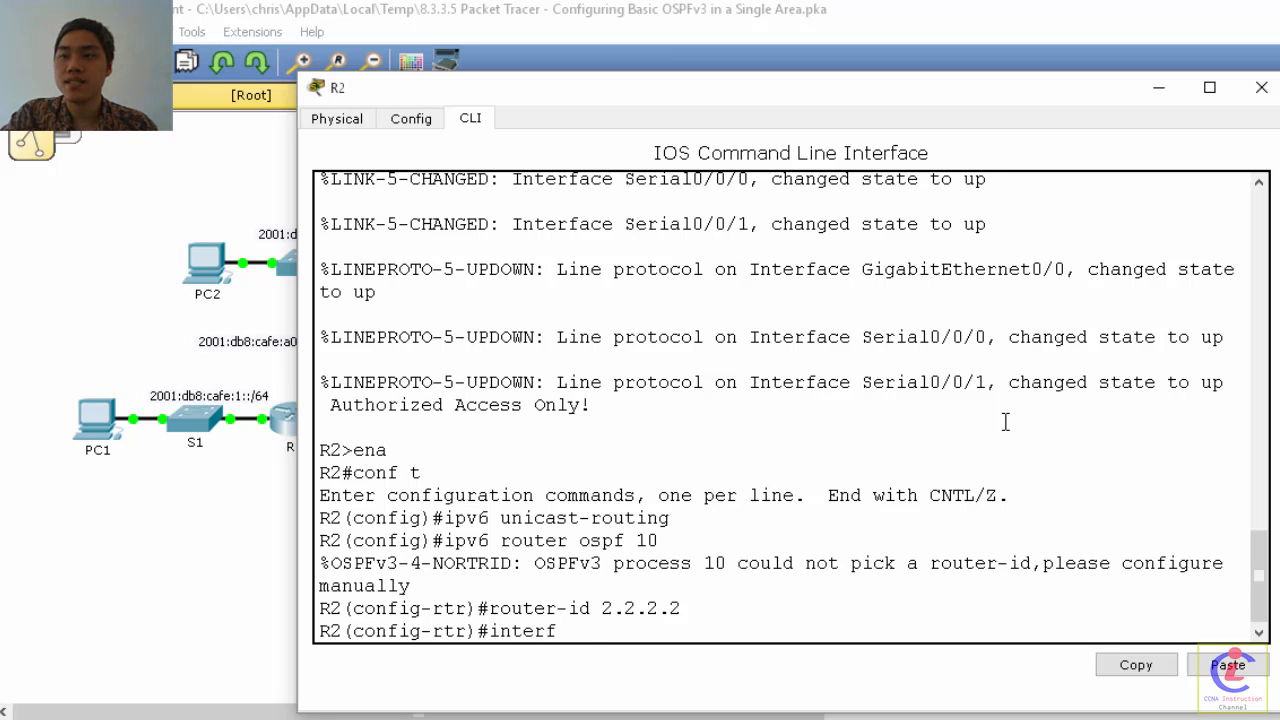
pyautogui.write('ace g0/0')
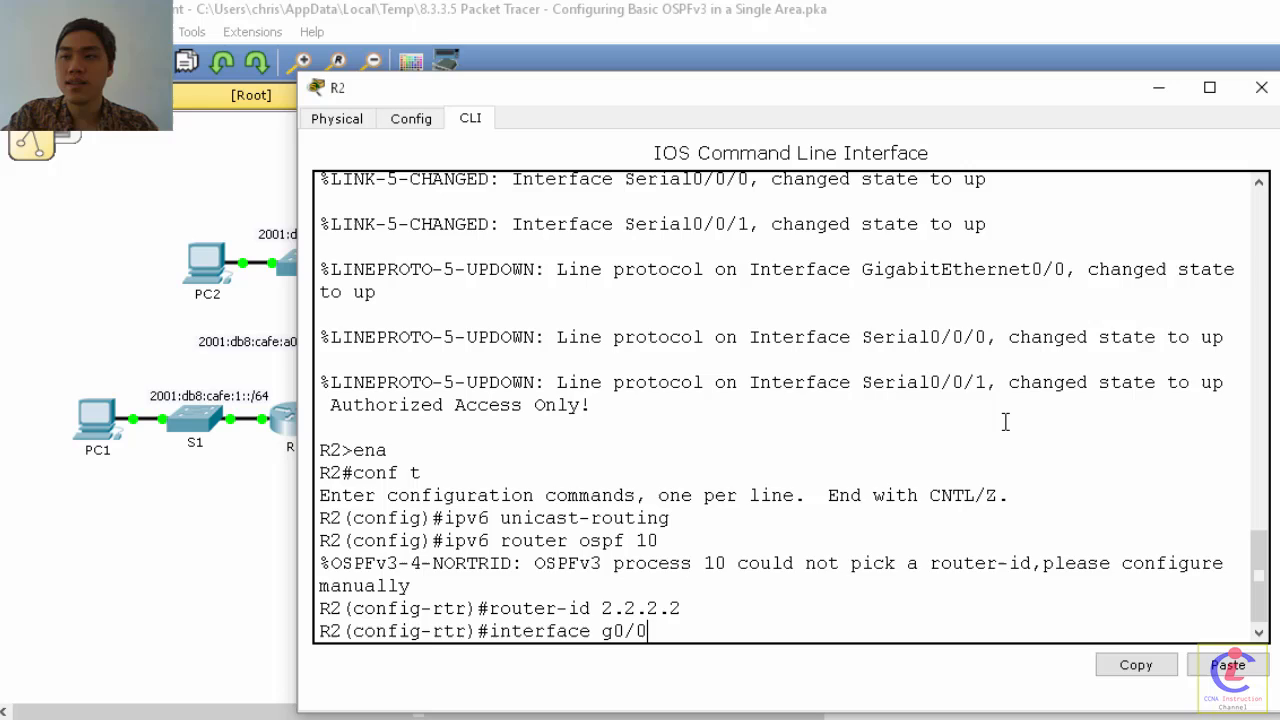
pyautogui.press('Return')
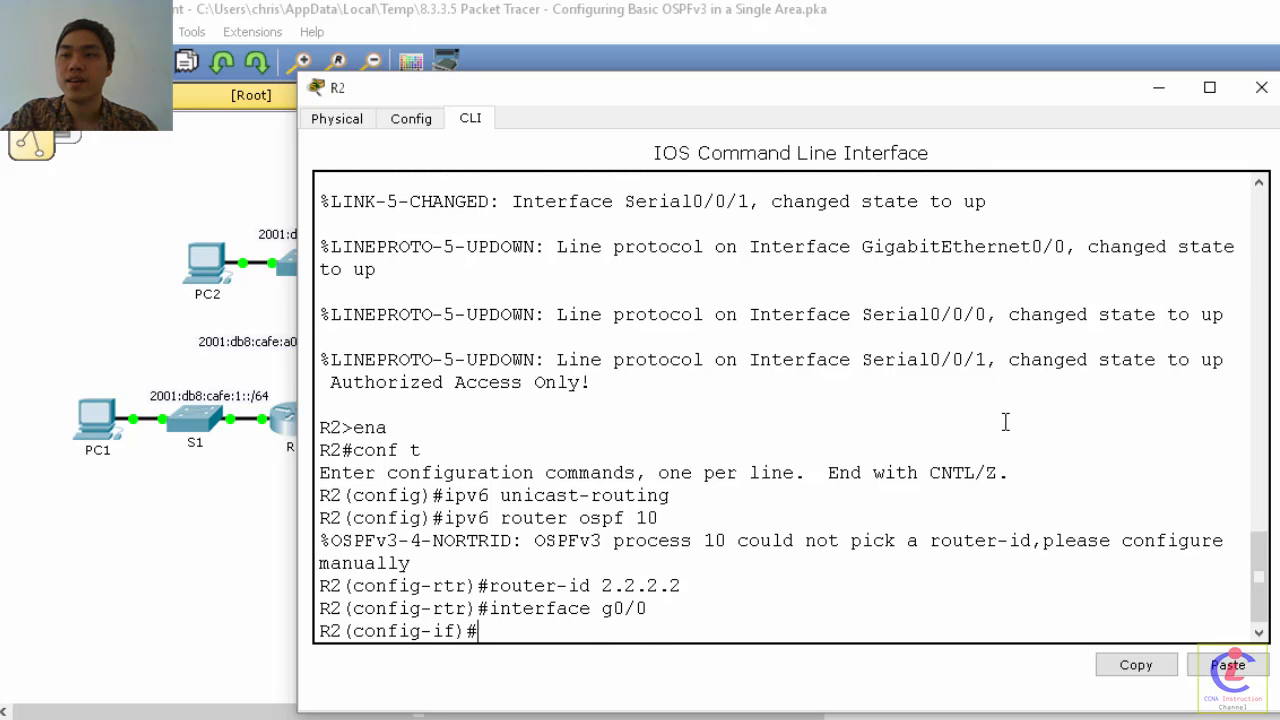
pyautogui.write('ospf')
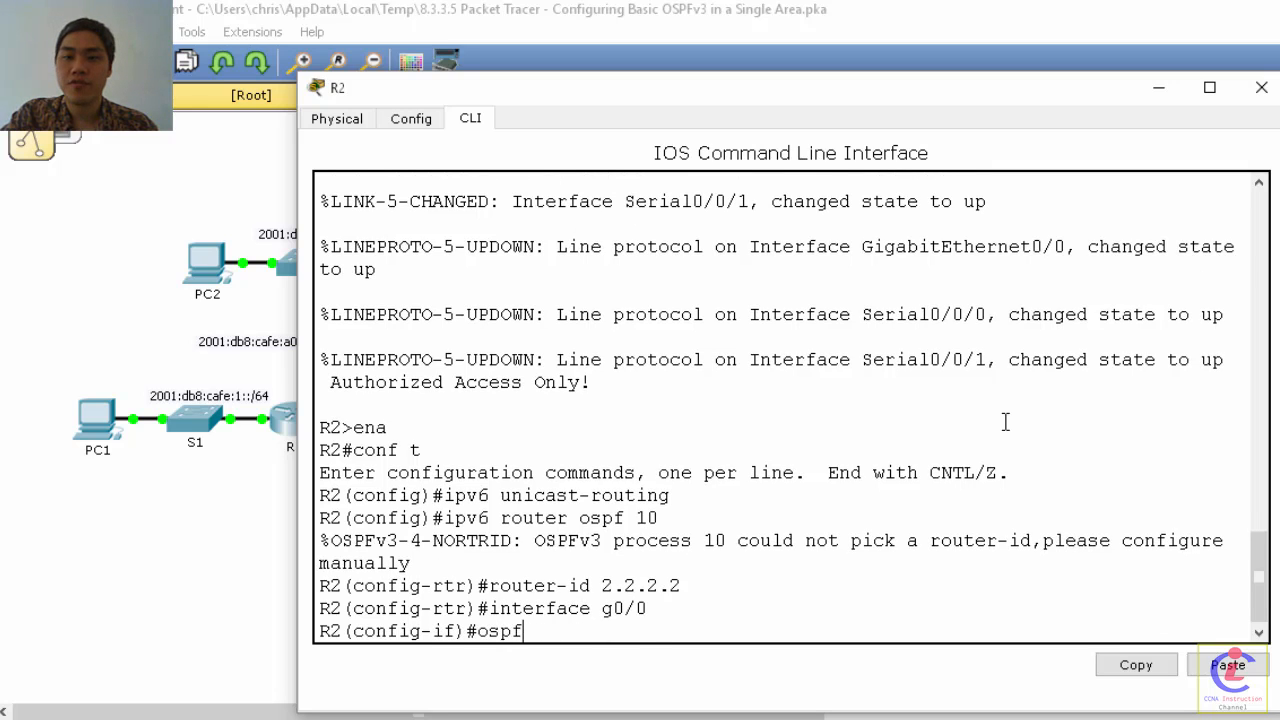
pyautogui.press('BackSpace')
pyautogui.press('BackSpace')
pyautogui.press('BackSpace')
pyautogui.press('BackSpace')
pyautogui.write('ip')
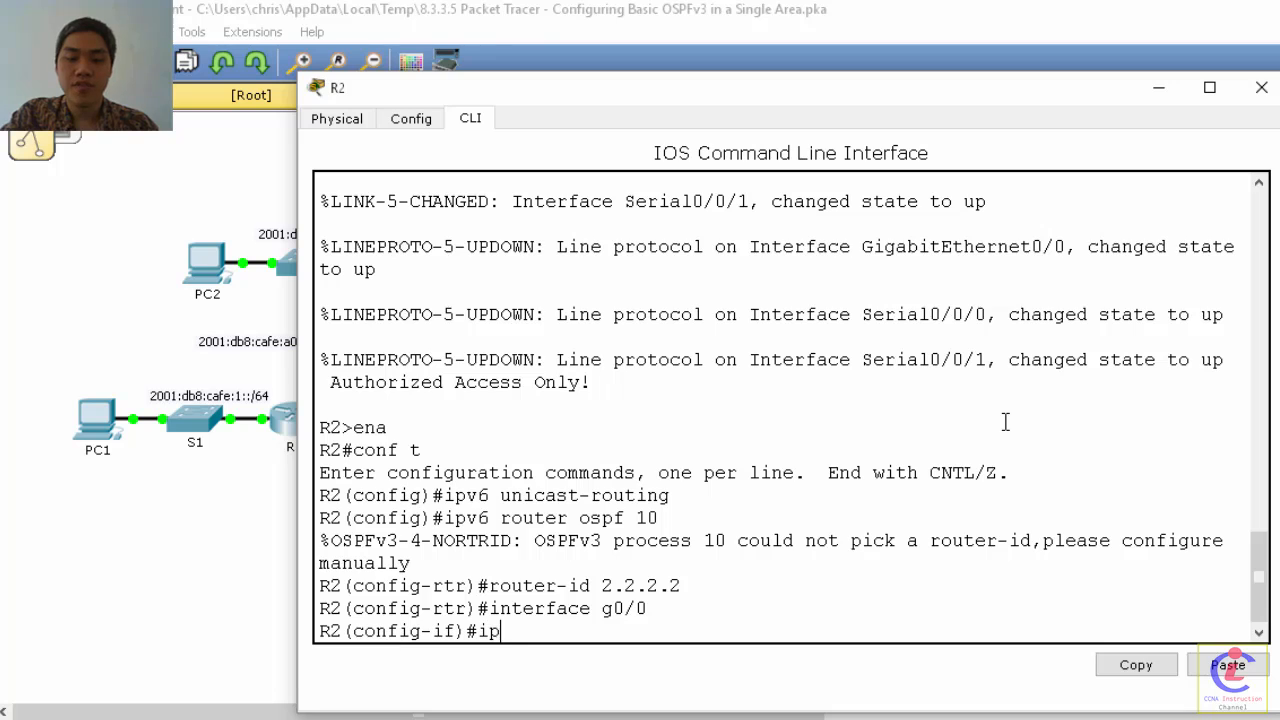
pyautogui.write('v6 osp')
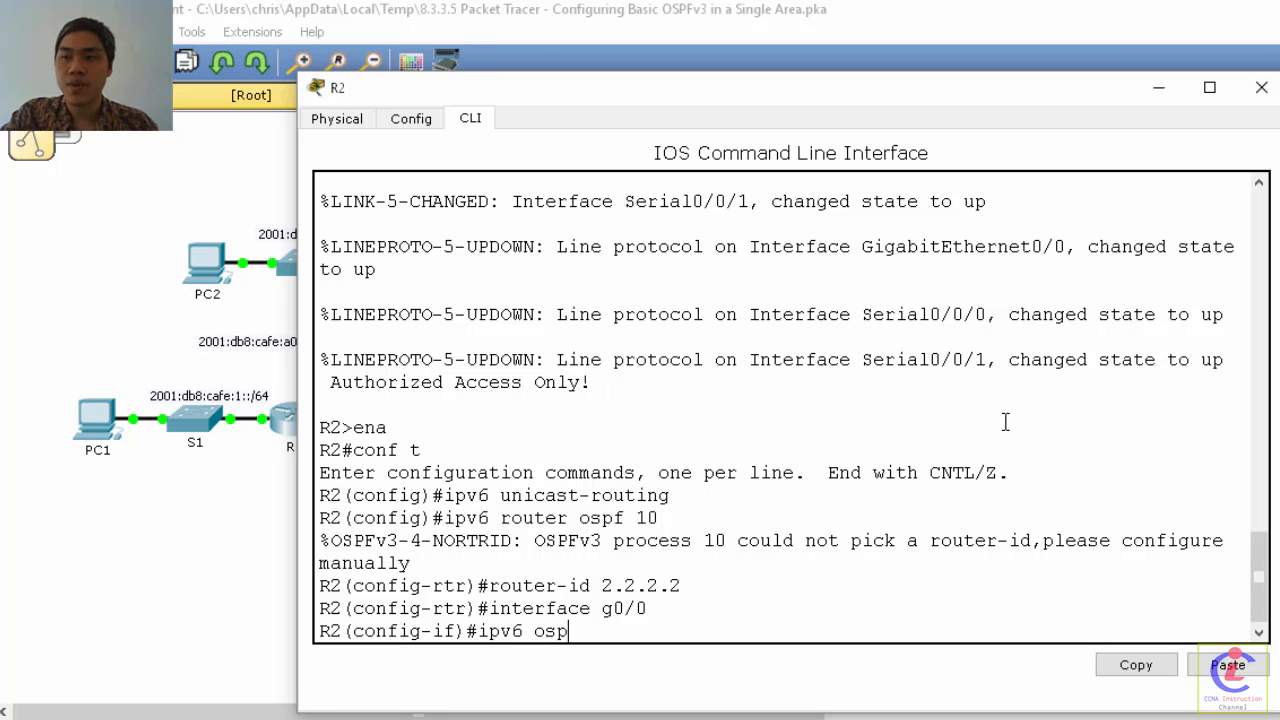
pyautogui.write('f 10')
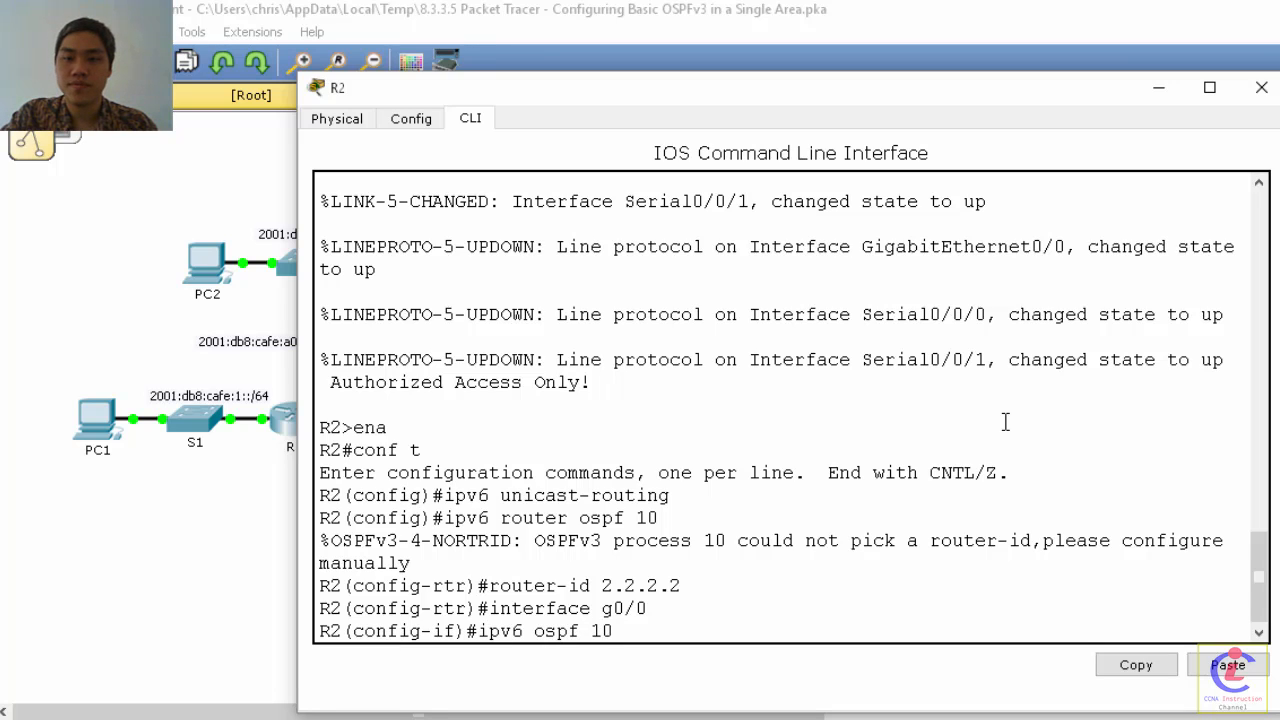
pyautogui.write(' area 0')
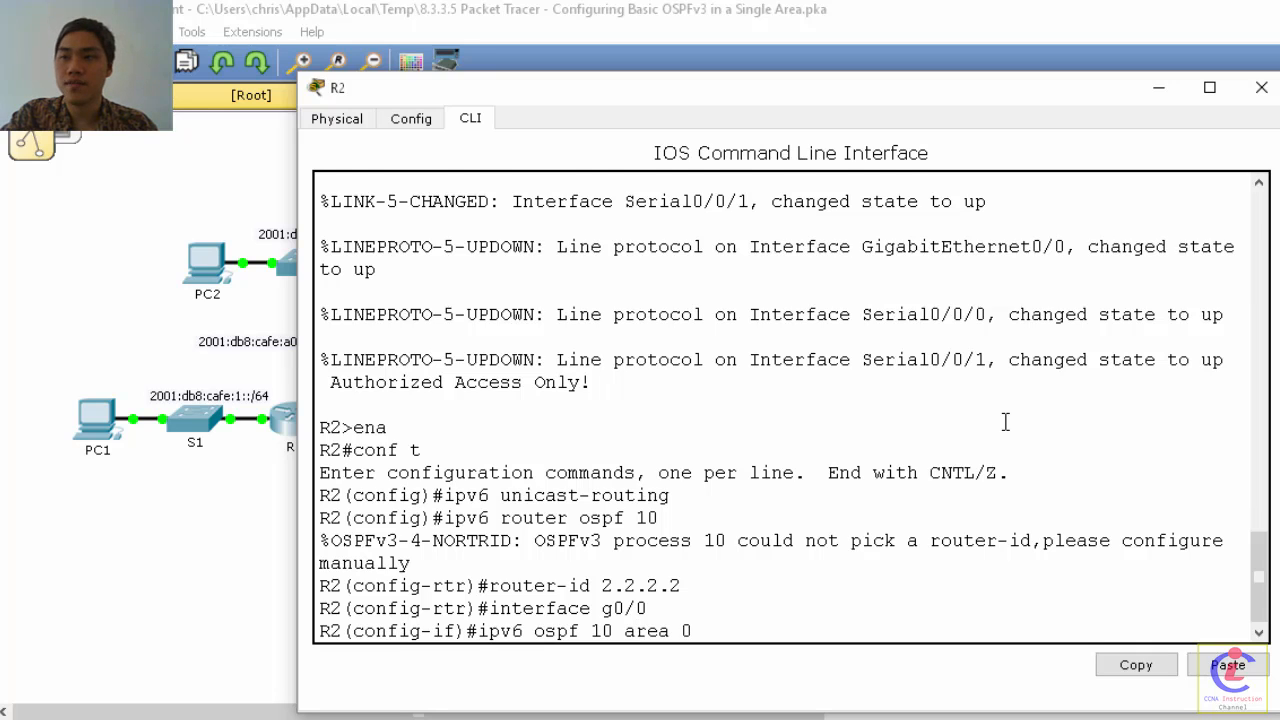
pyautogui.press('Return')
# Step: Switch to interface ser0/0/0 on R2 and add it to OSPFv3 with ipv6 ospf 10 area 0
pyautogui.write('interface ser')
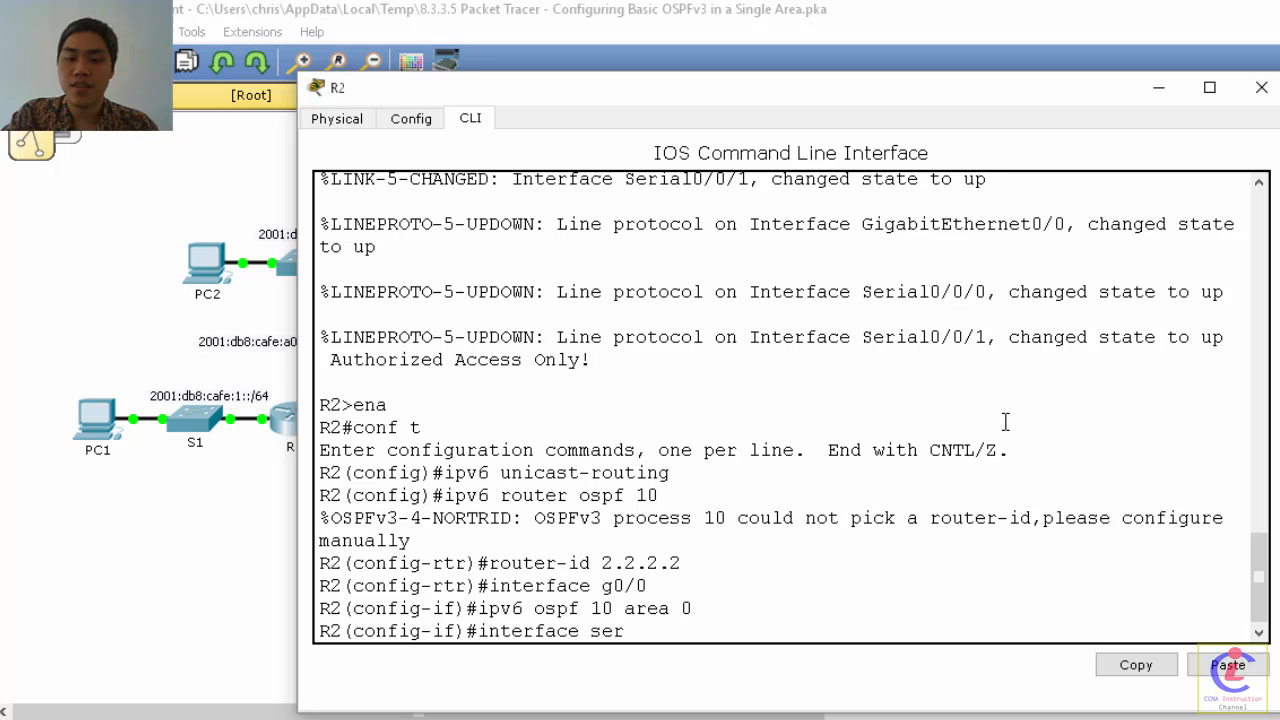
pyautogui.write('0/0/0')
pyautogui.press('Return')
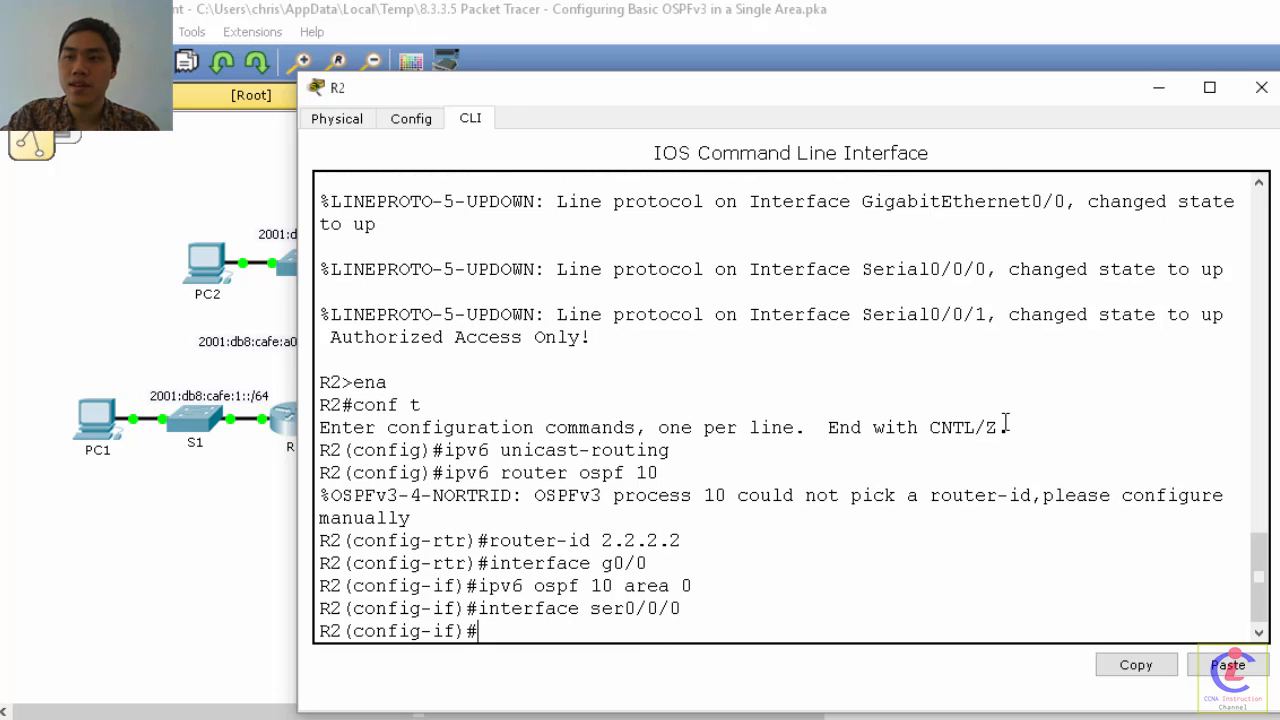
pyautogui.write('ipv6 ospf 10 area 0')
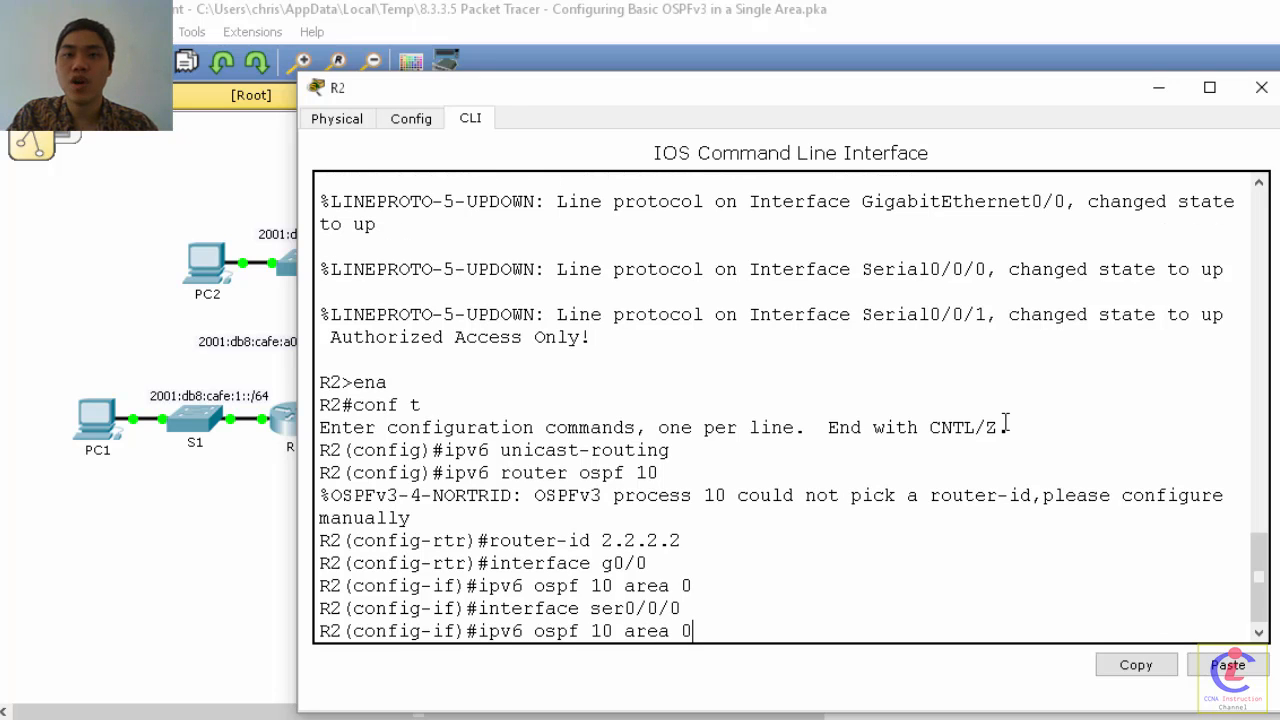
pyautogui.press('Return')
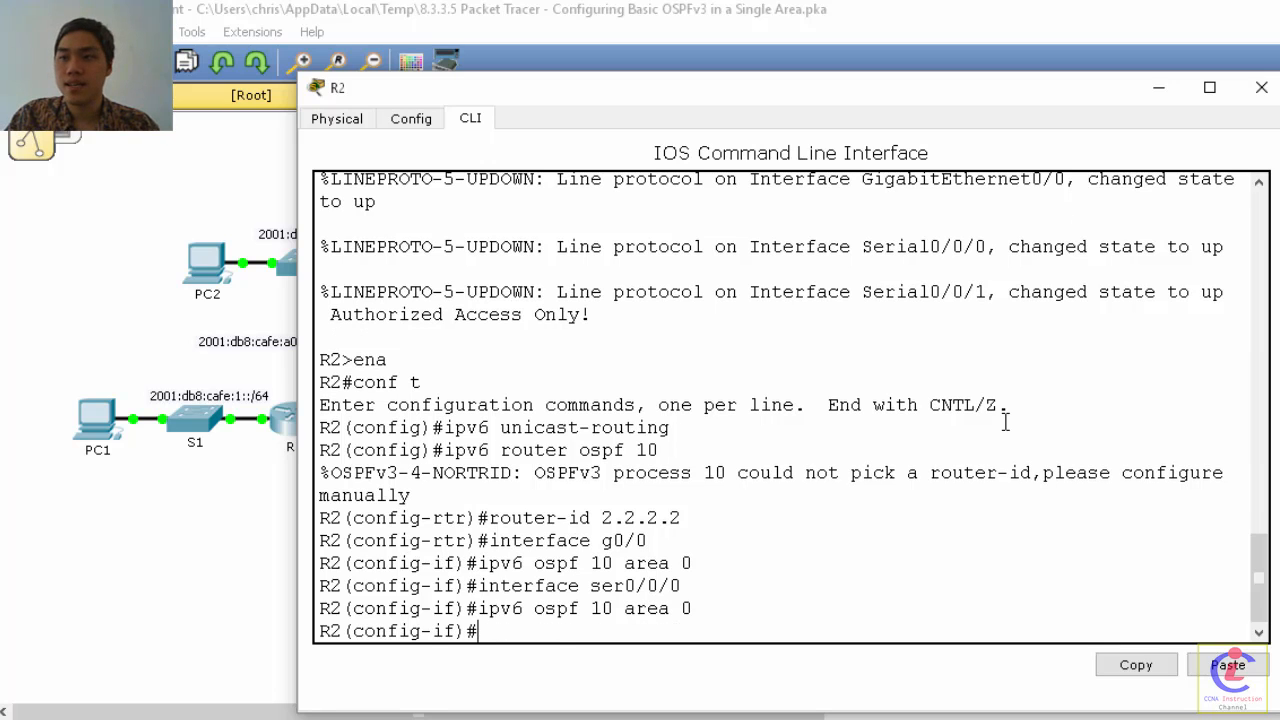
# Step: Add interface ser0/0/1 on R2 to OSPFv3 with ipv6 ospf 10 area 0, and close the R2 window
pyautogui.write('interface ser0/0/0')
pyautogui.press('BackSpace')
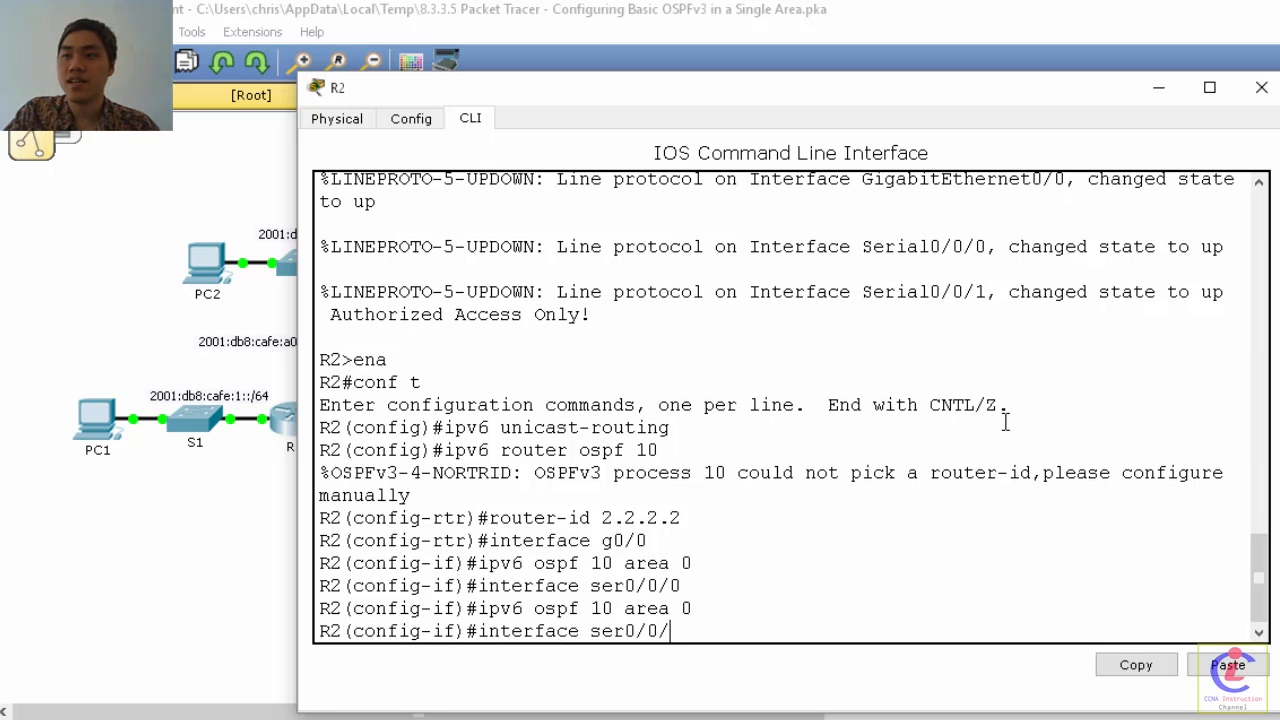
pyautogui.write('1')
pyautogui.press('Return')
pyautogui.press('Up')
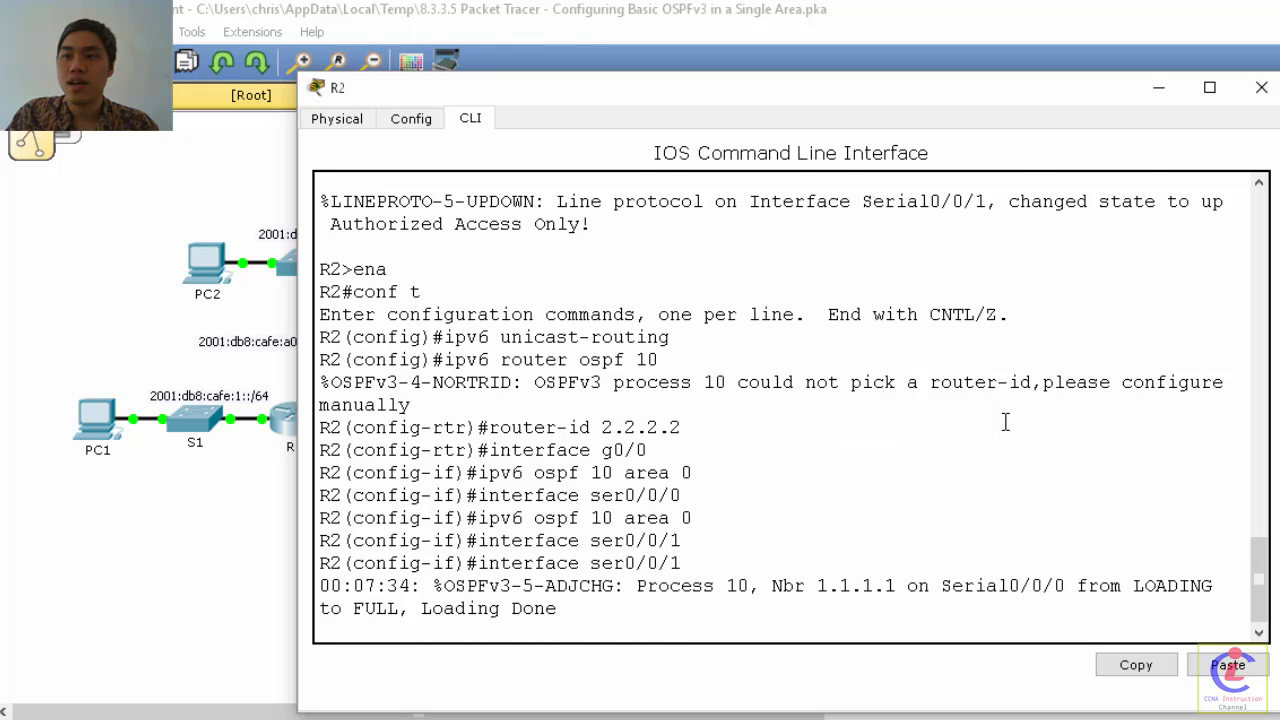
pyautogui.press('Up')
pyautogui.press('Down')
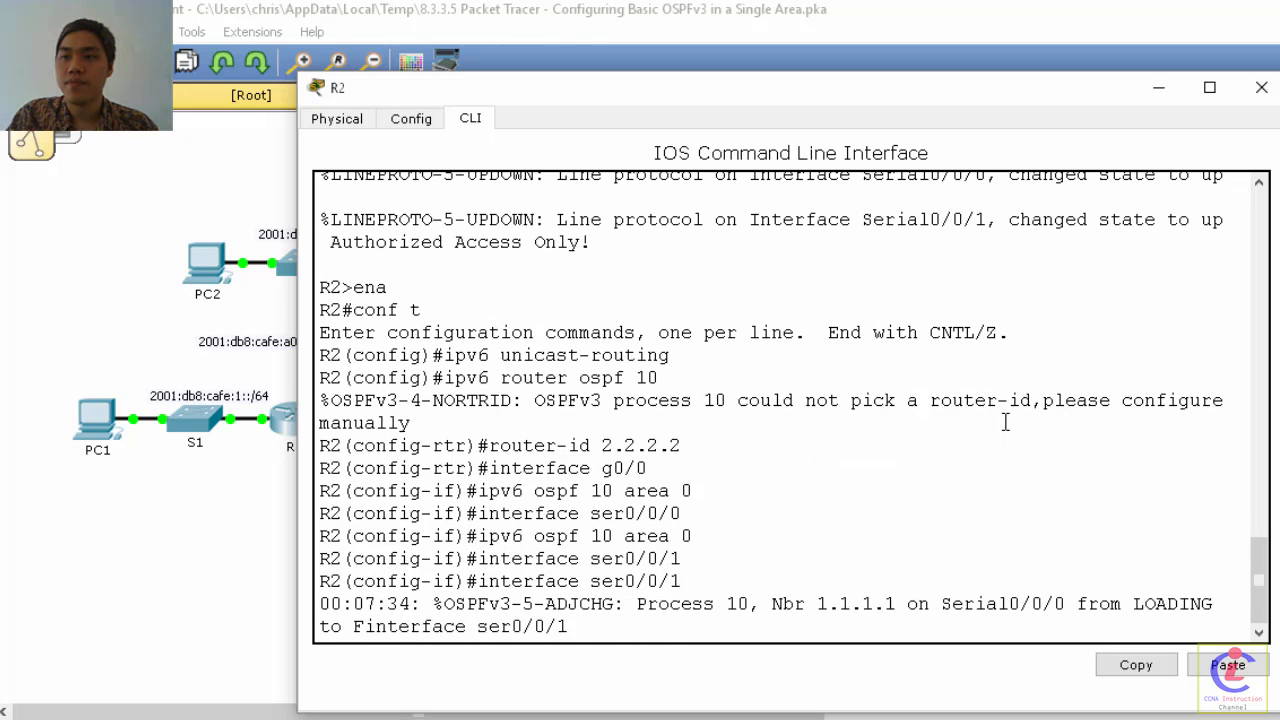
pyautogui.press('Down')
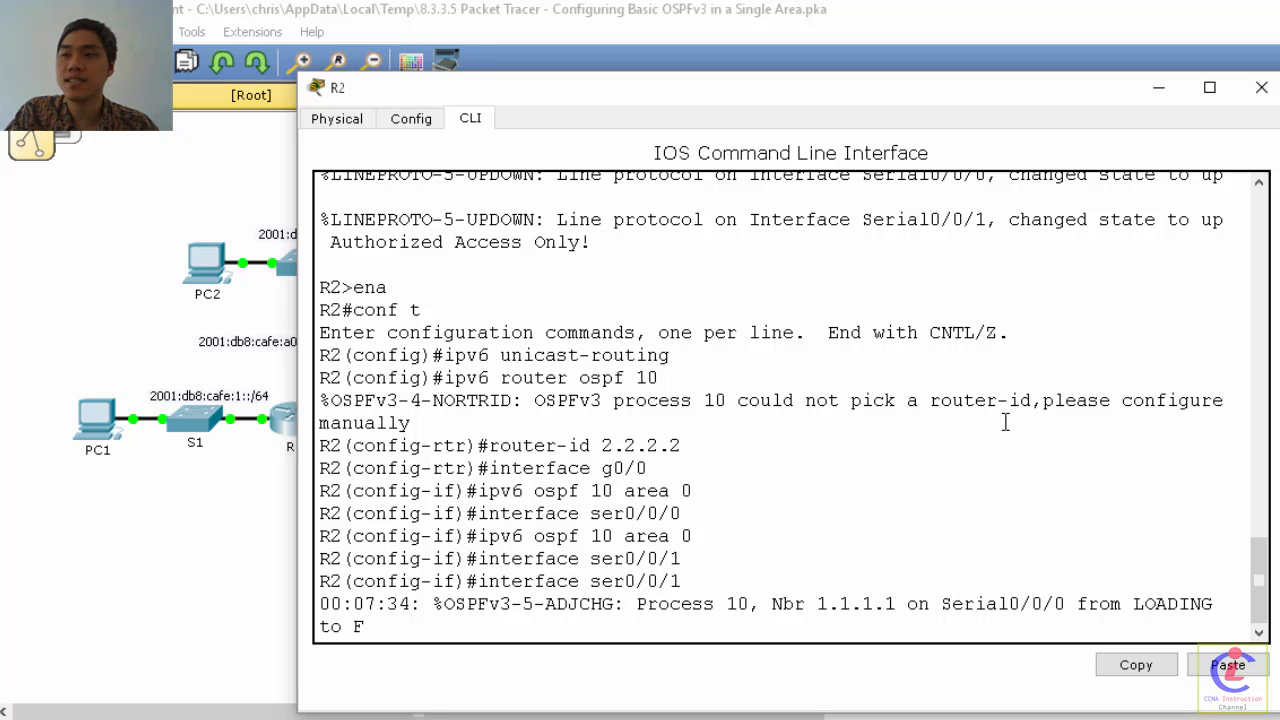
pyautogui.press('Return')
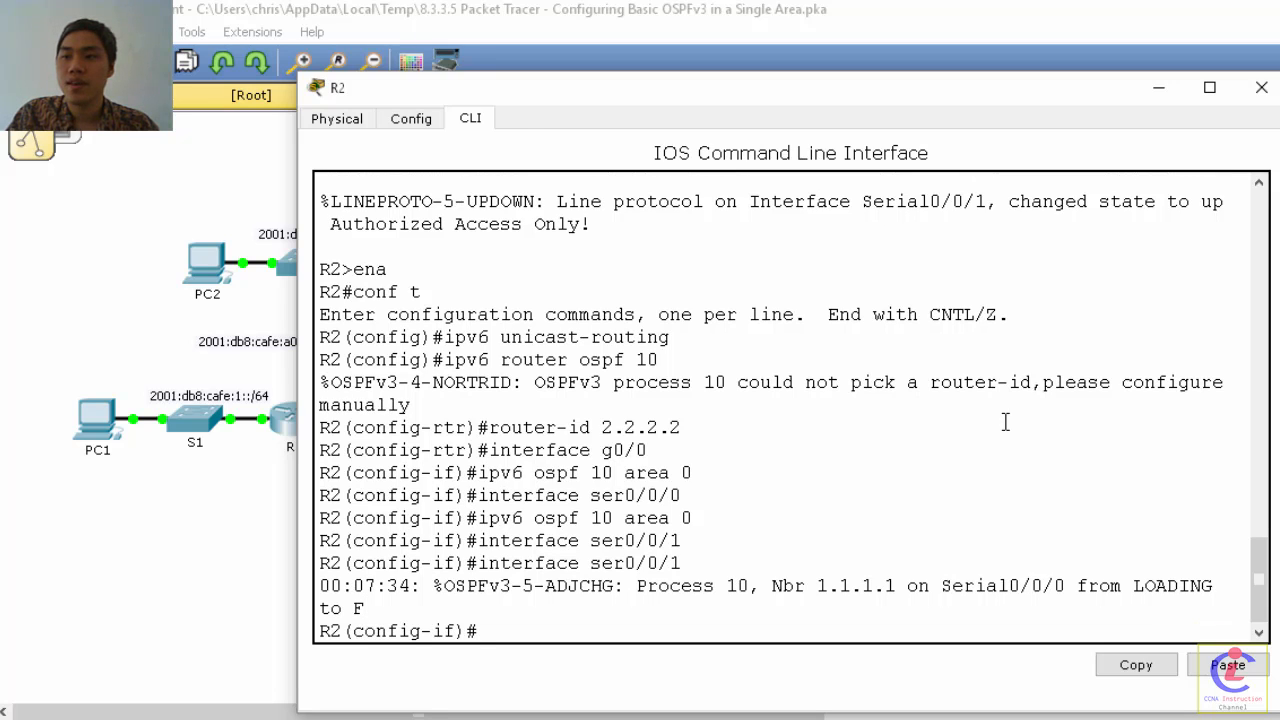
pyautogui.press('Up')
pyautogui.press('Up')
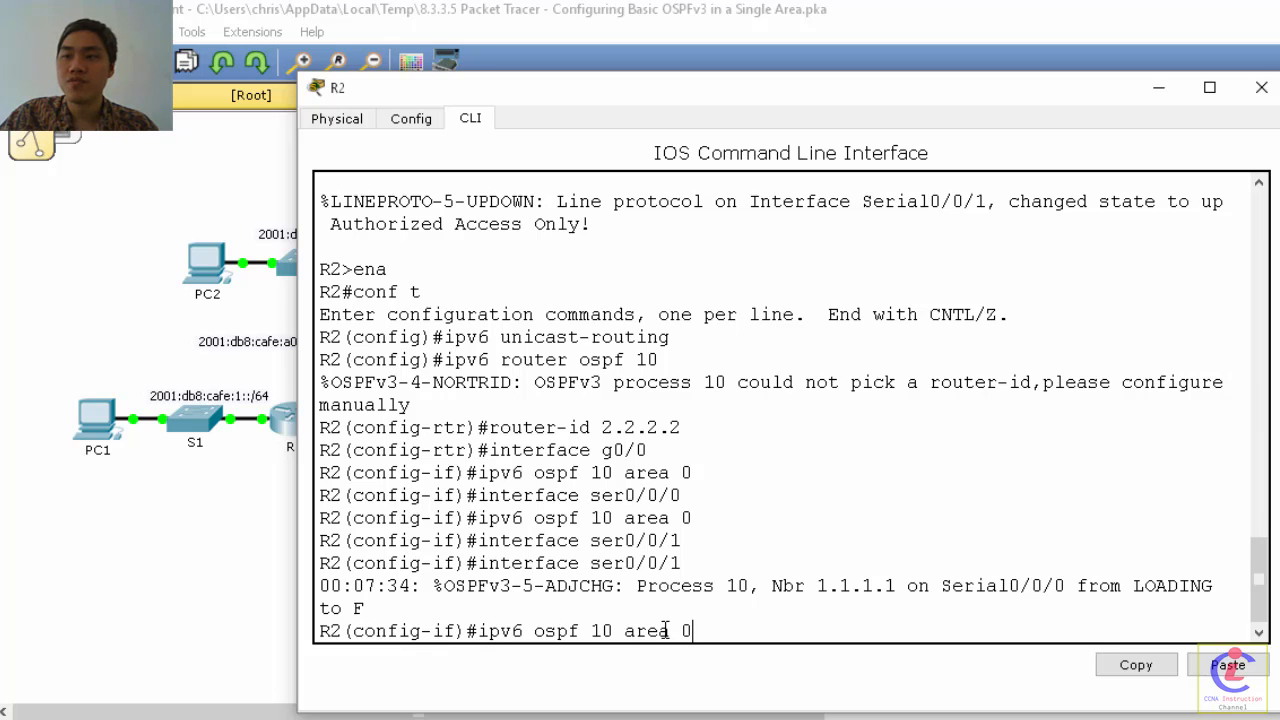
pyautogui.press('Return')
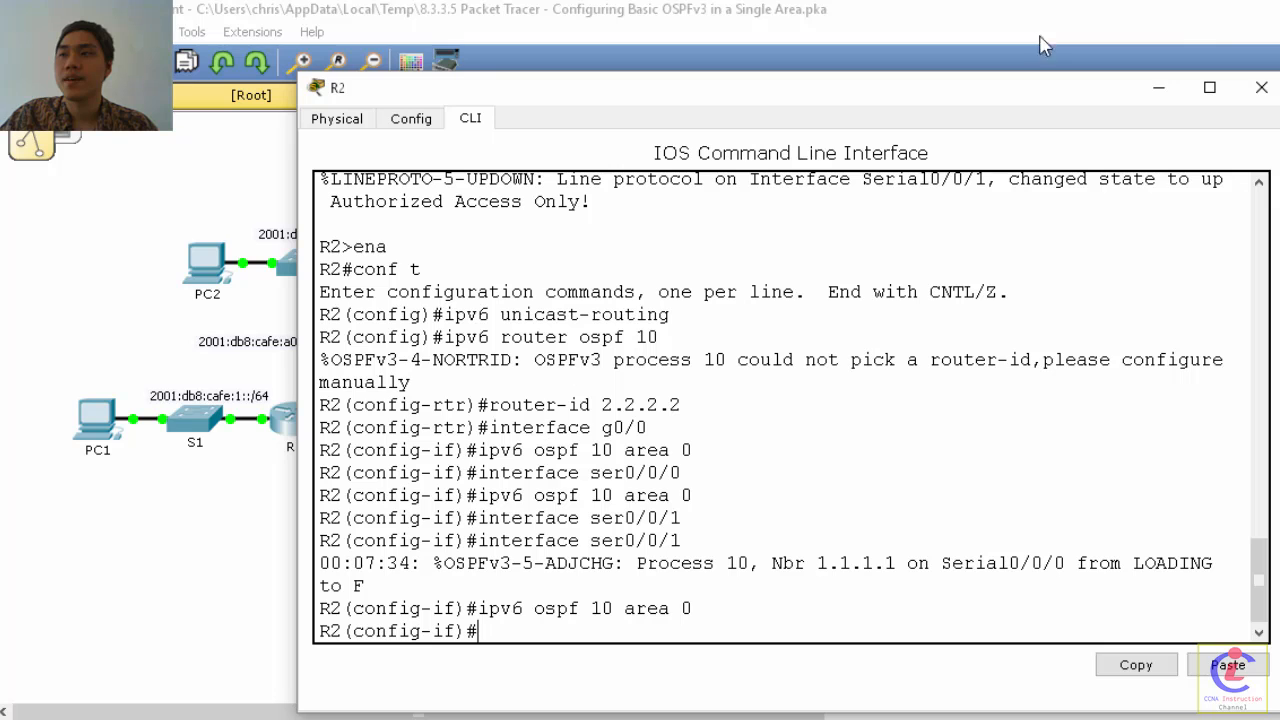
pyautogui.click(1266, 92)
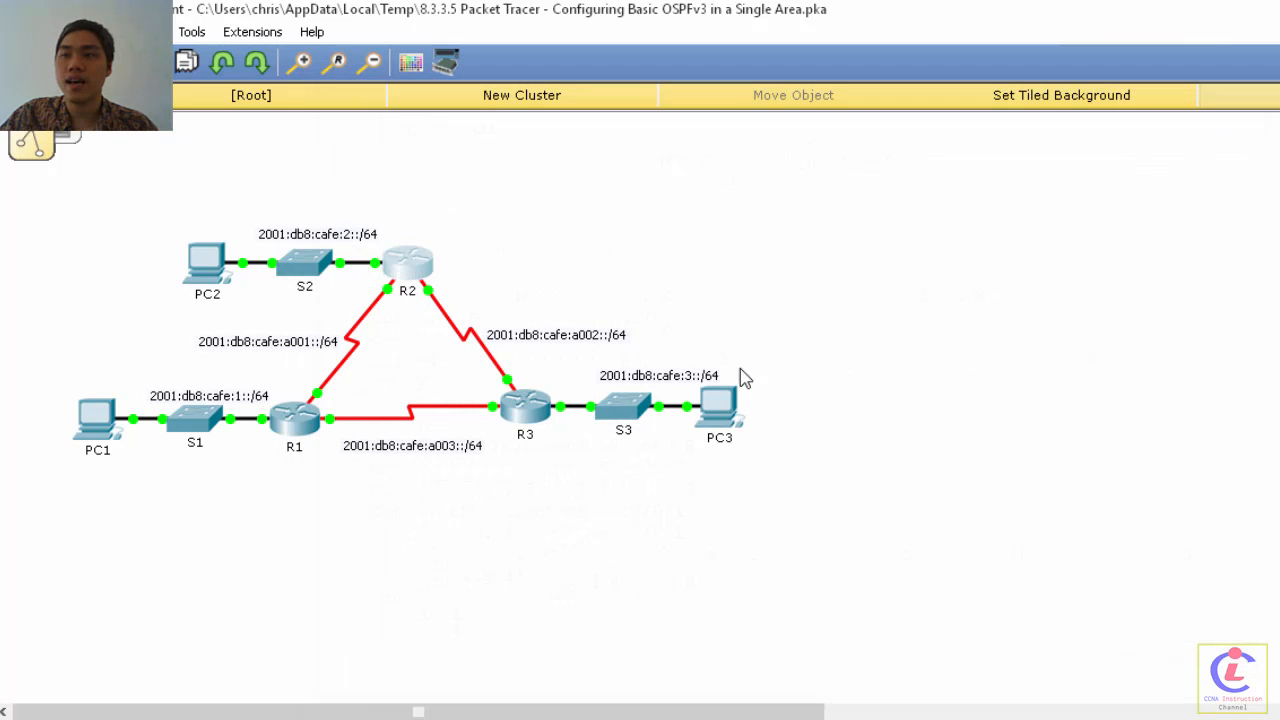
# Step: Open the R3 command line with its window widened and enter global configuration mode using ena and conf t
pyautogui.click(522, 408)
pyautogui.click(587, 177)
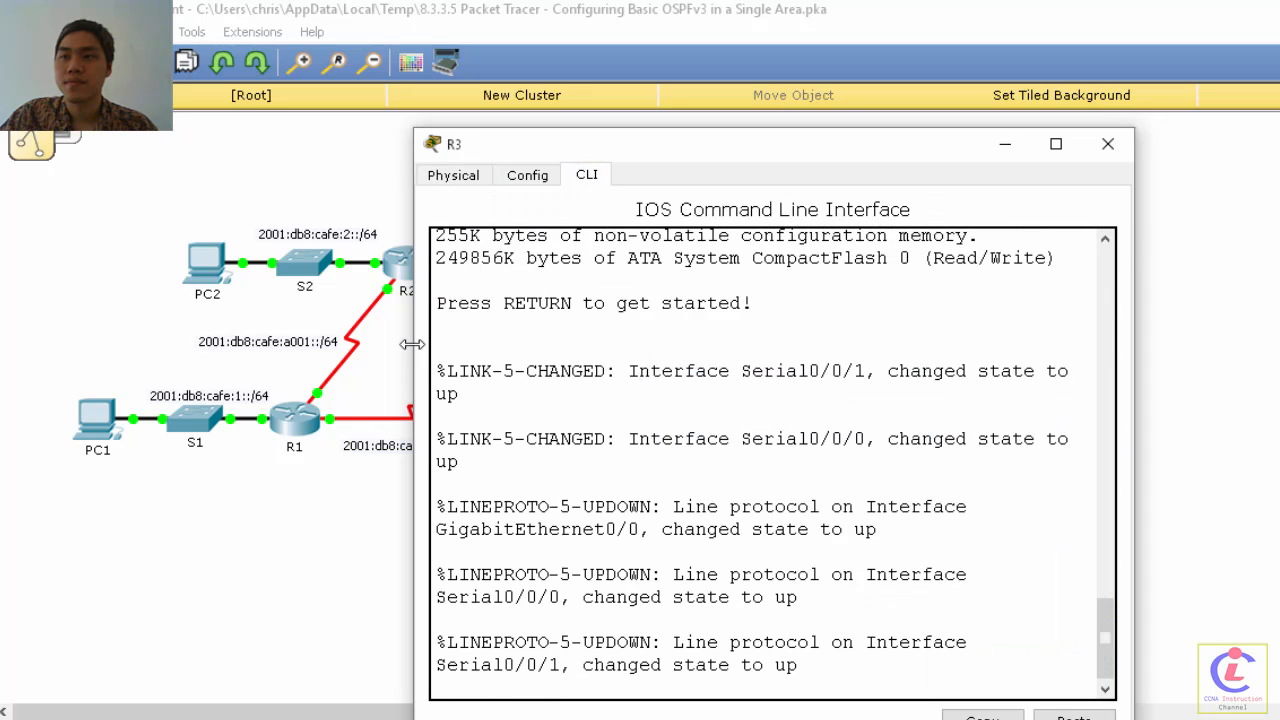
pyautogui.moveTo(414, 352); pyautogui.dragTo(66, 370)
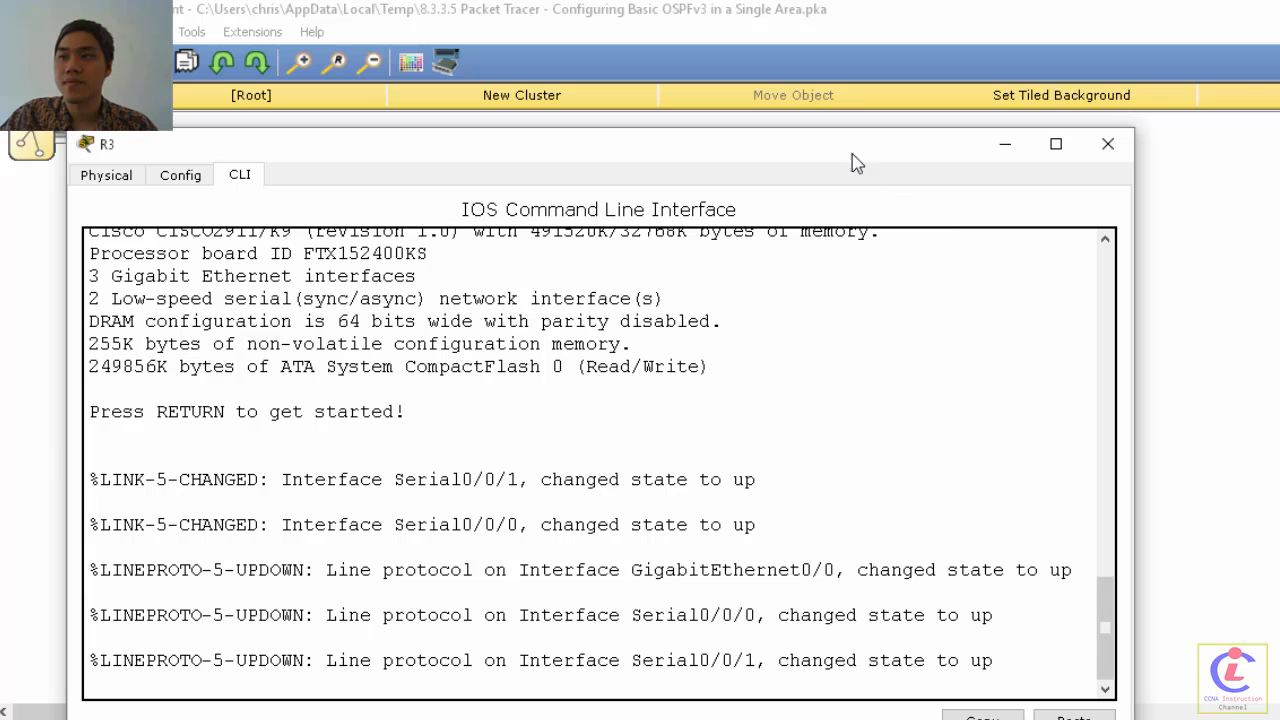
pyautogui.moveTo(850, 160); pyautogui.dragTo(1025, 87)
pyautogui.press('Return')
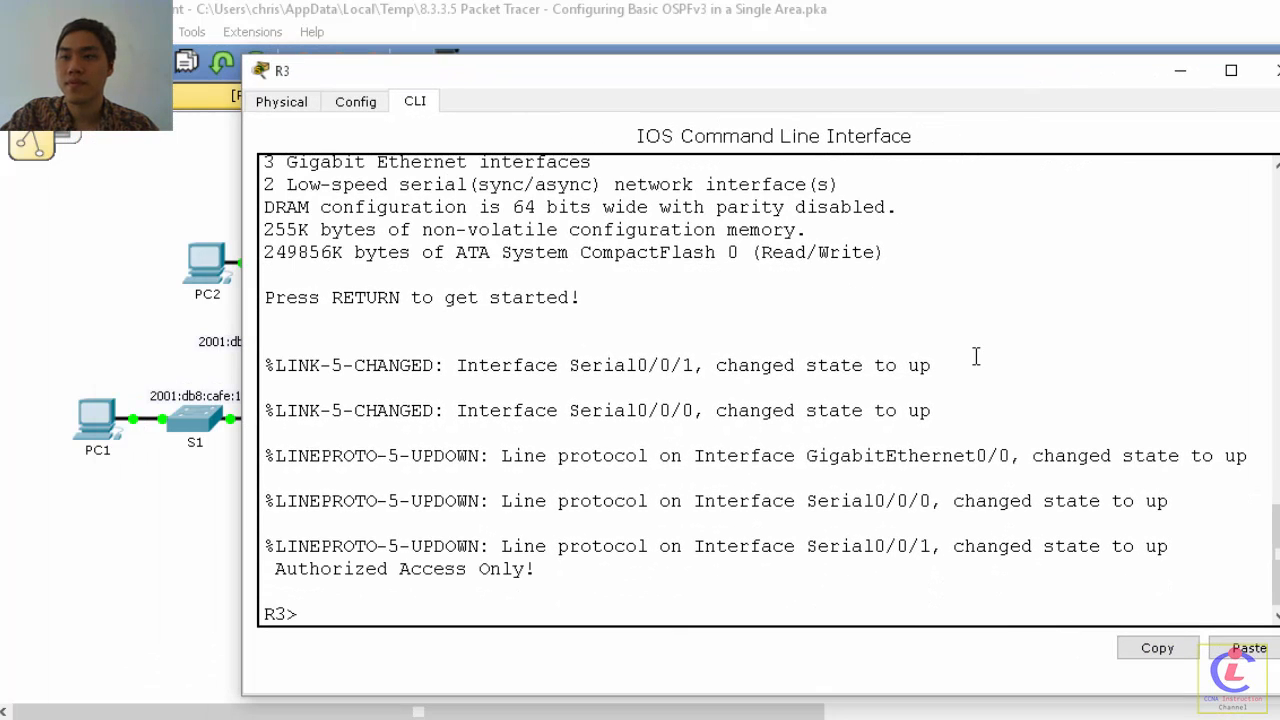
pyautogui.write('ena')
pyautogui.press('Return')
pyautogui.write('conf t')
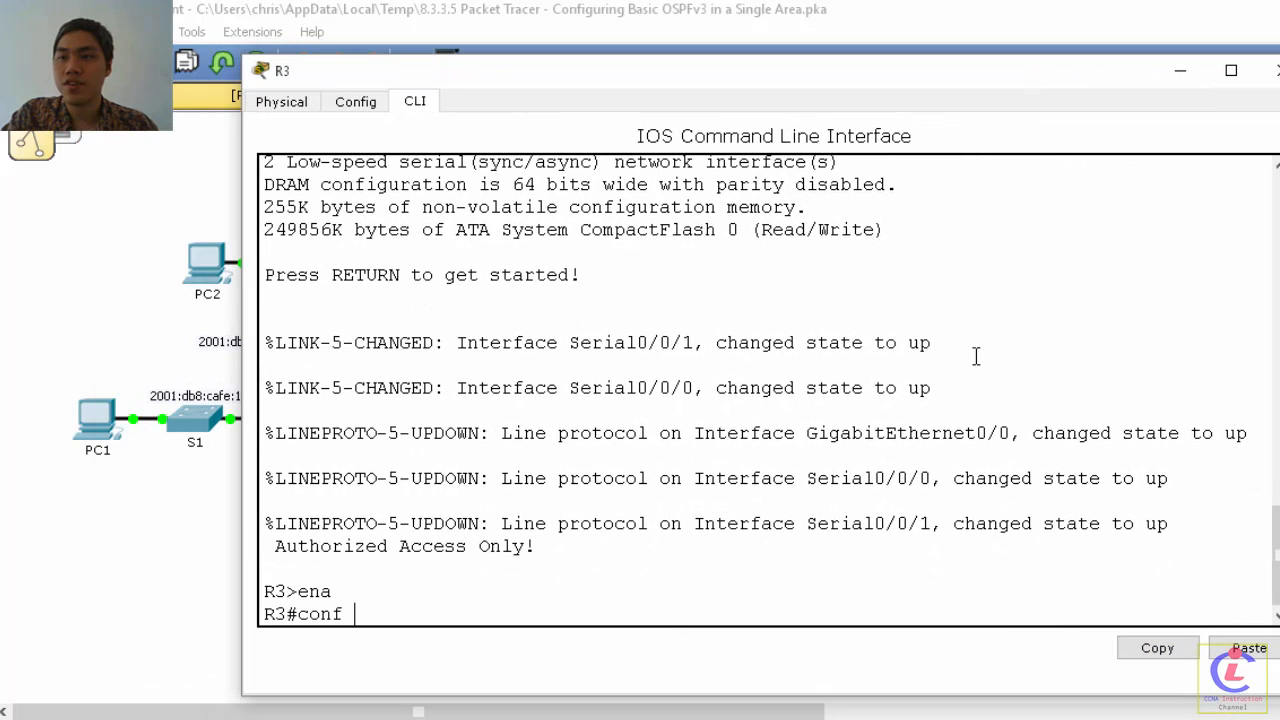
pyautogui.press('Return')
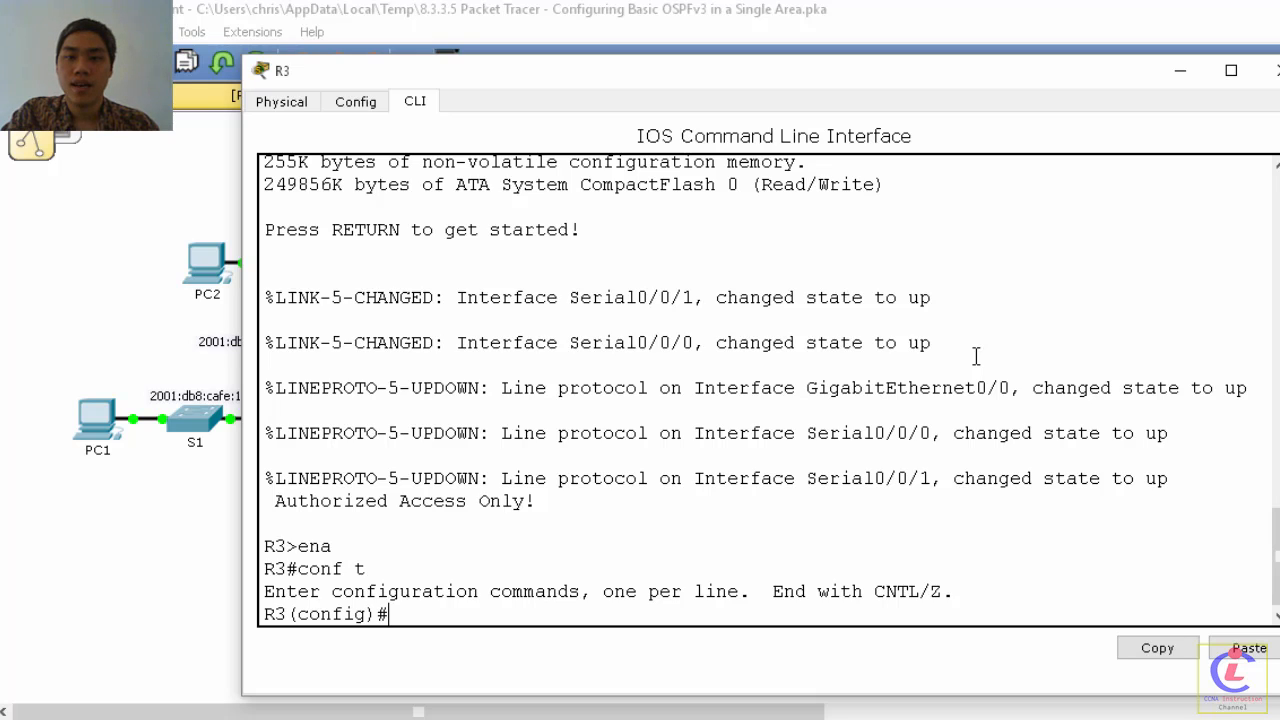
# Step: Enable IPv6 routing on R3 with ipv6 unicast-routing
pyautogui.write('ipv6 u')
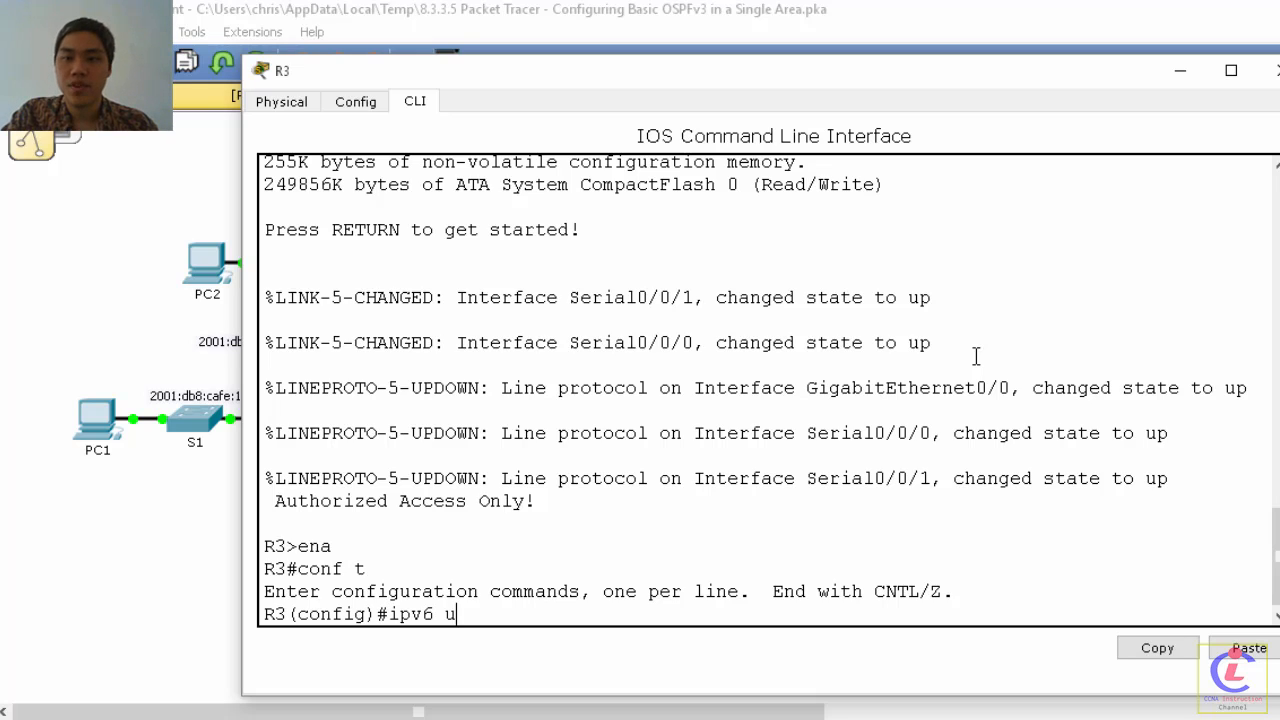
pyautogui.write('nicast-r')
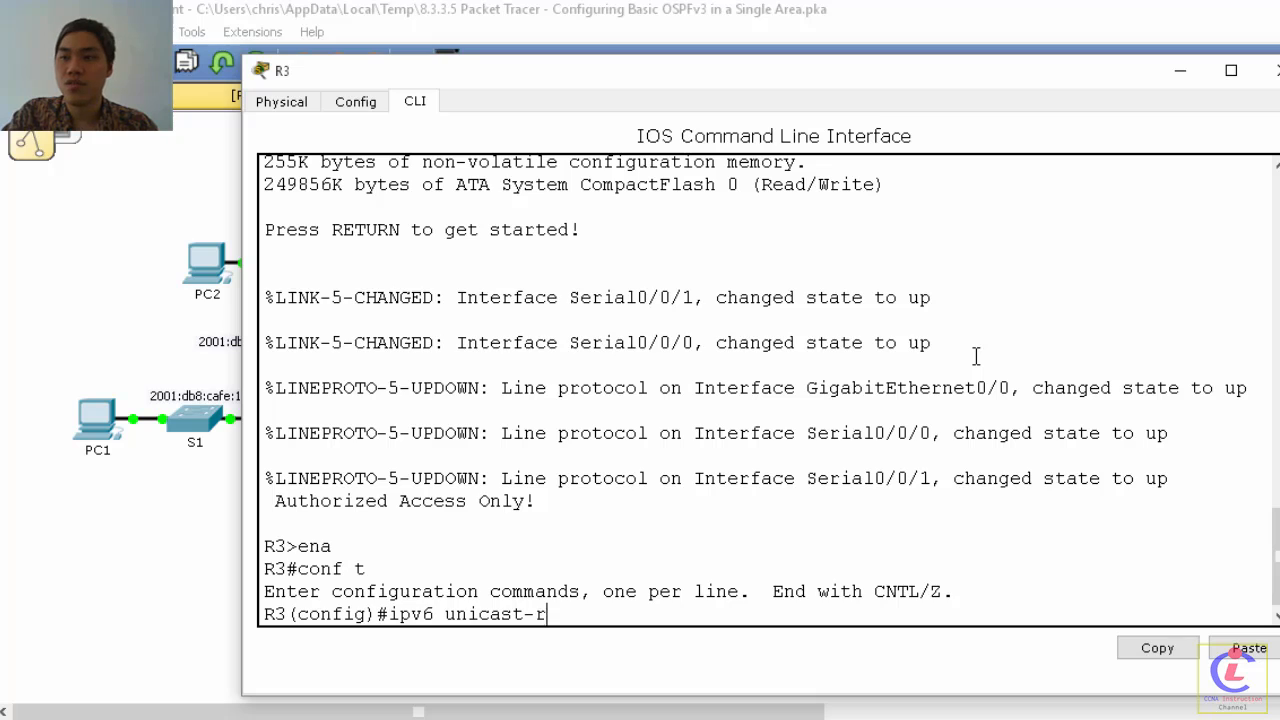
pyautogui.write('oute')
pyautogui.write('ing')
pyautogui.press('Return')
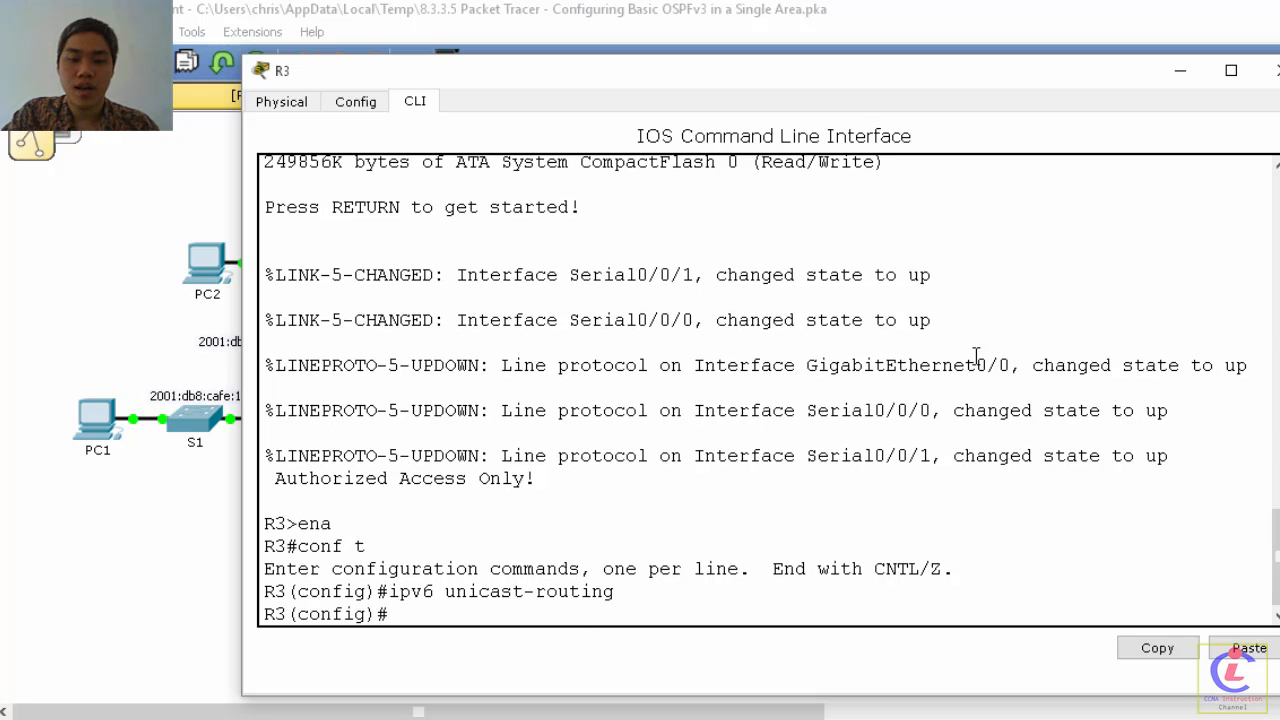
# Step: Start OSPFv3 process 10 on R3 with ipv6 router ospf 10 and set its router ID to 3.3.3.3
pyautogui.write('ipv6 r')
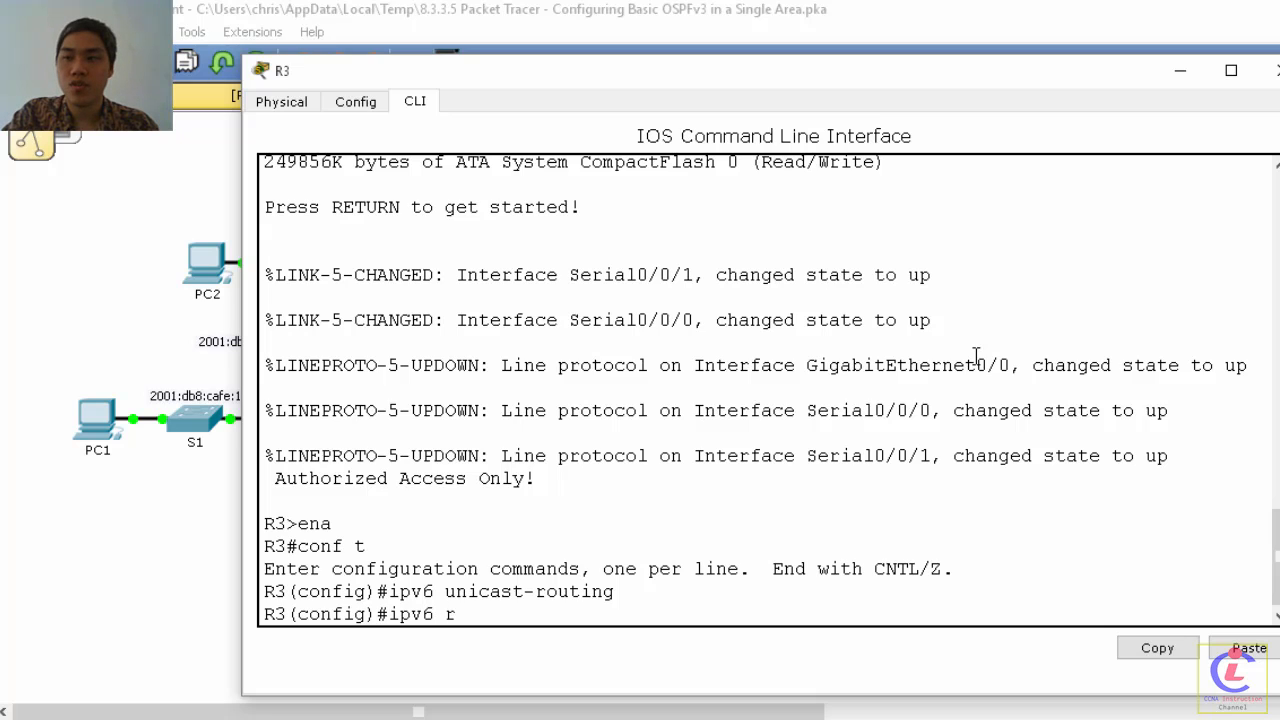
pyautogui.write('outer ospf')
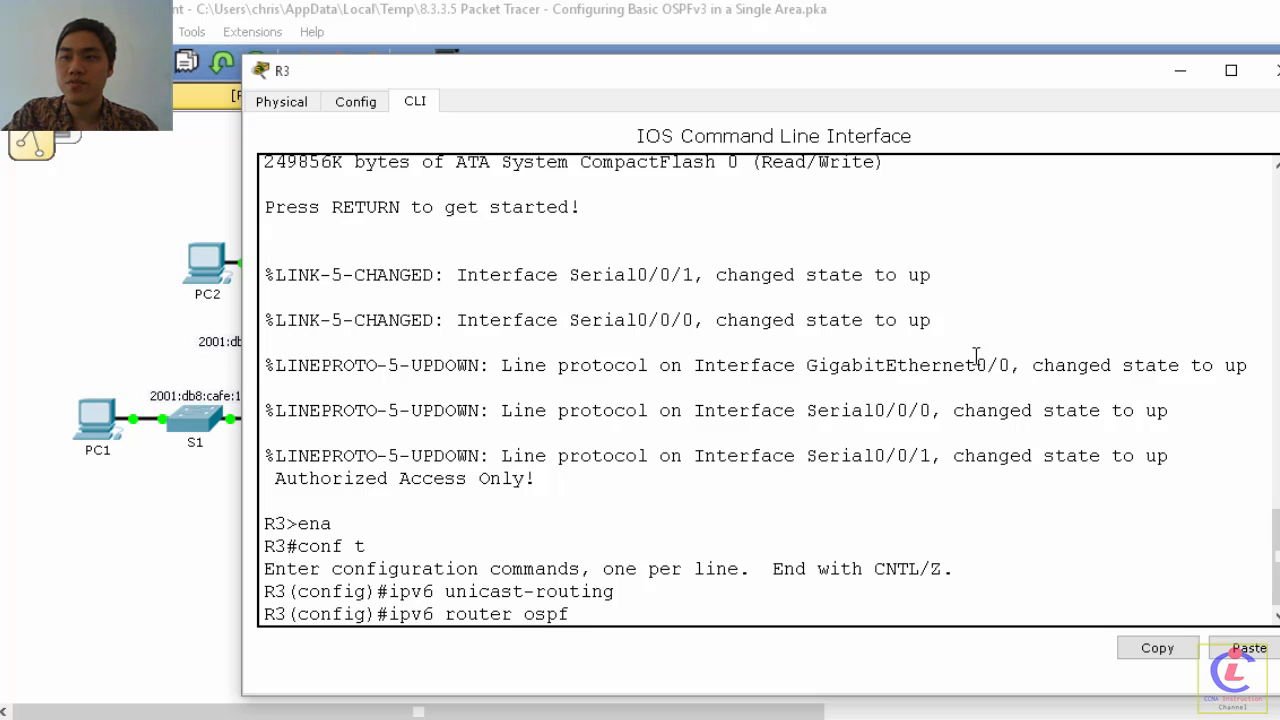
pyautogui.write(' 10')
pyautogui.press('Return')
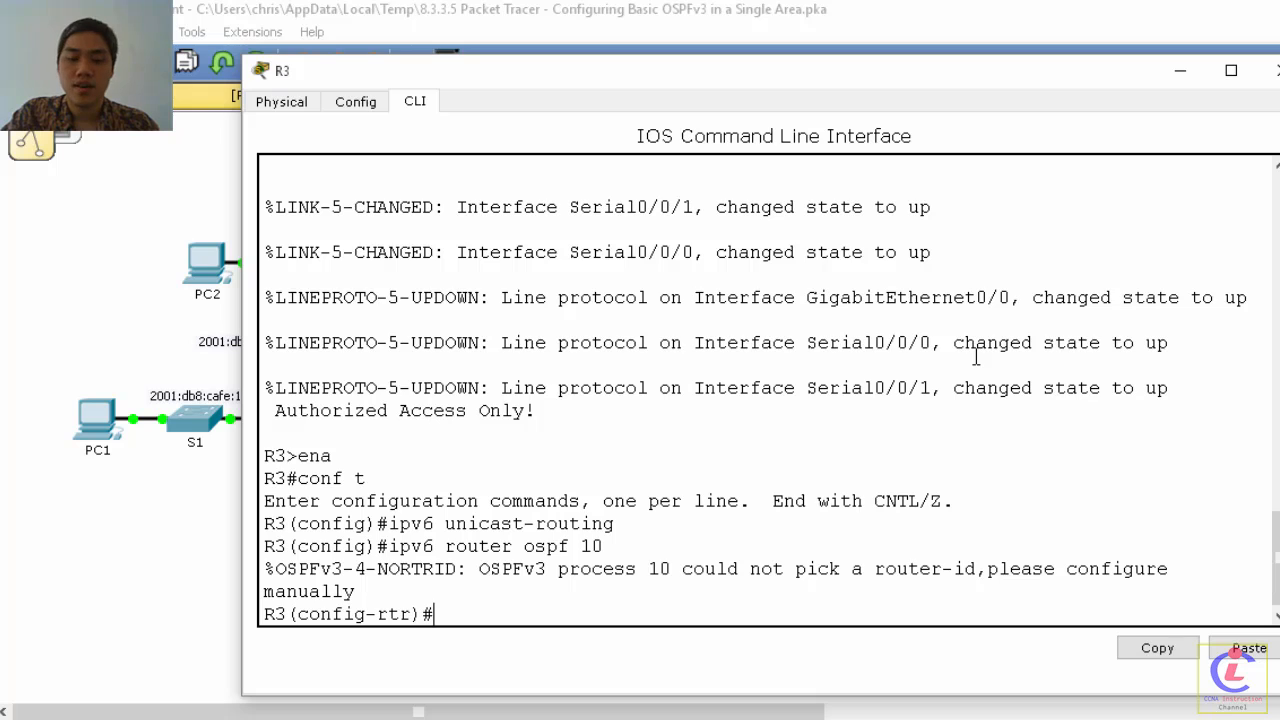
pyautogui.write('router-id')
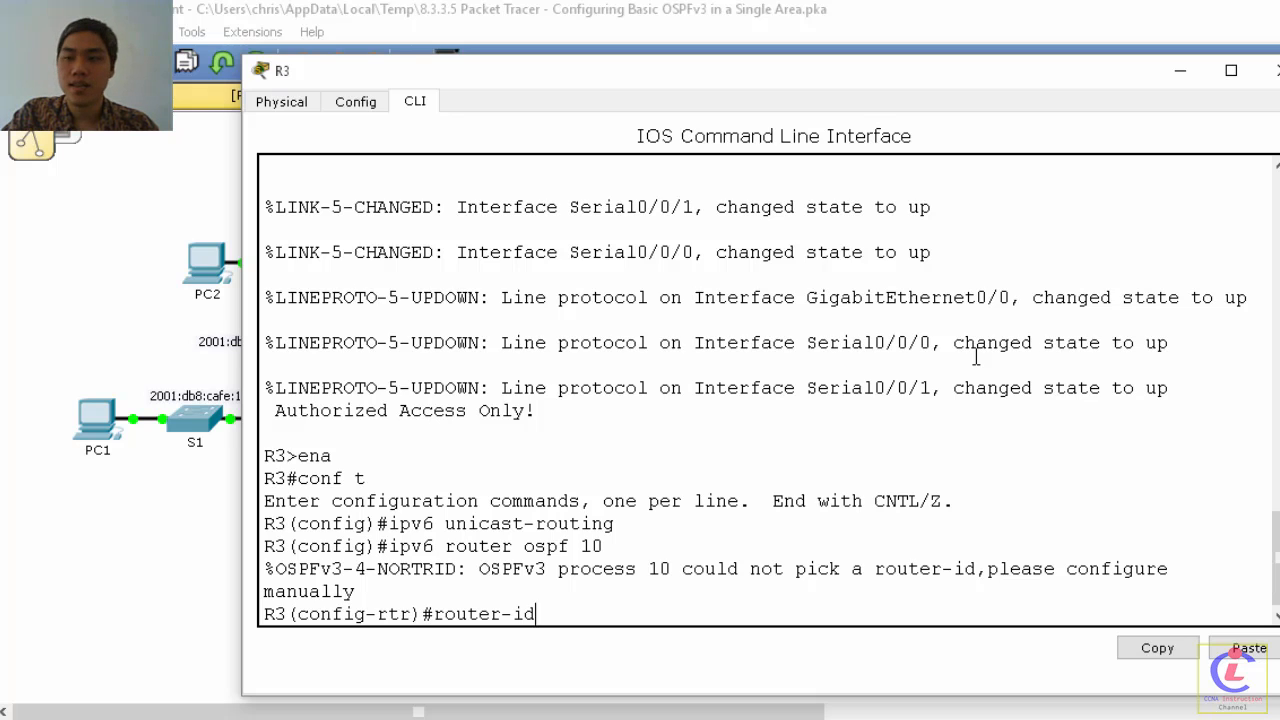
pyautogui.write(' 3.3.3.')
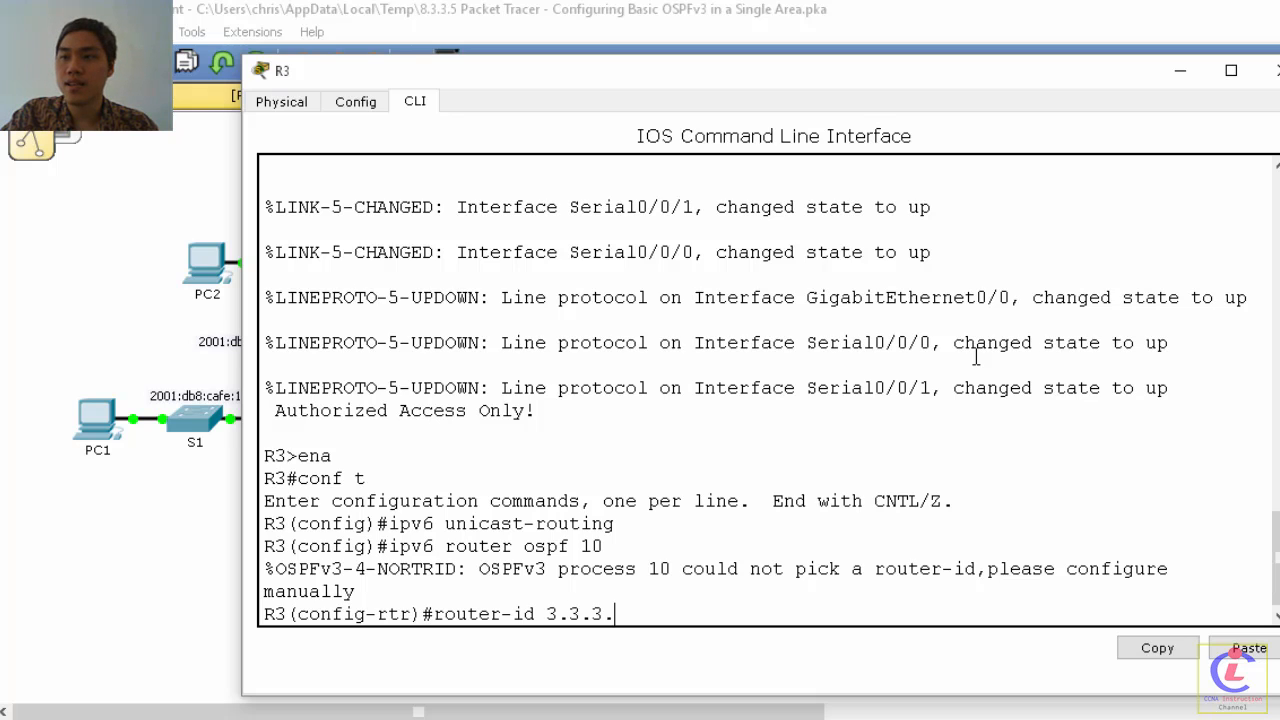
pyautogui.write('3')
pyautogui.press('Return')
# Step: Switch to interface g0/0 on R3 and add it to OSPFv3 with ipv6 ospf 10 area 0
pyautogui.write('inter')
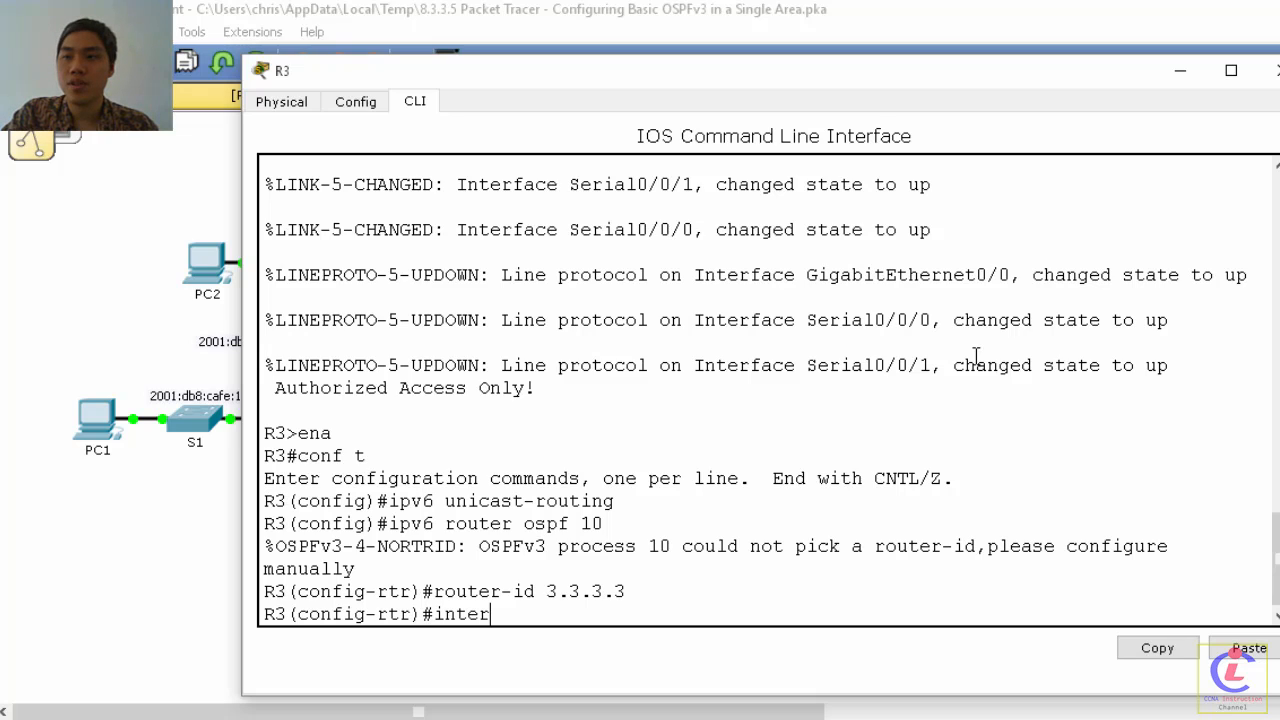
pyautogui.write('face g')
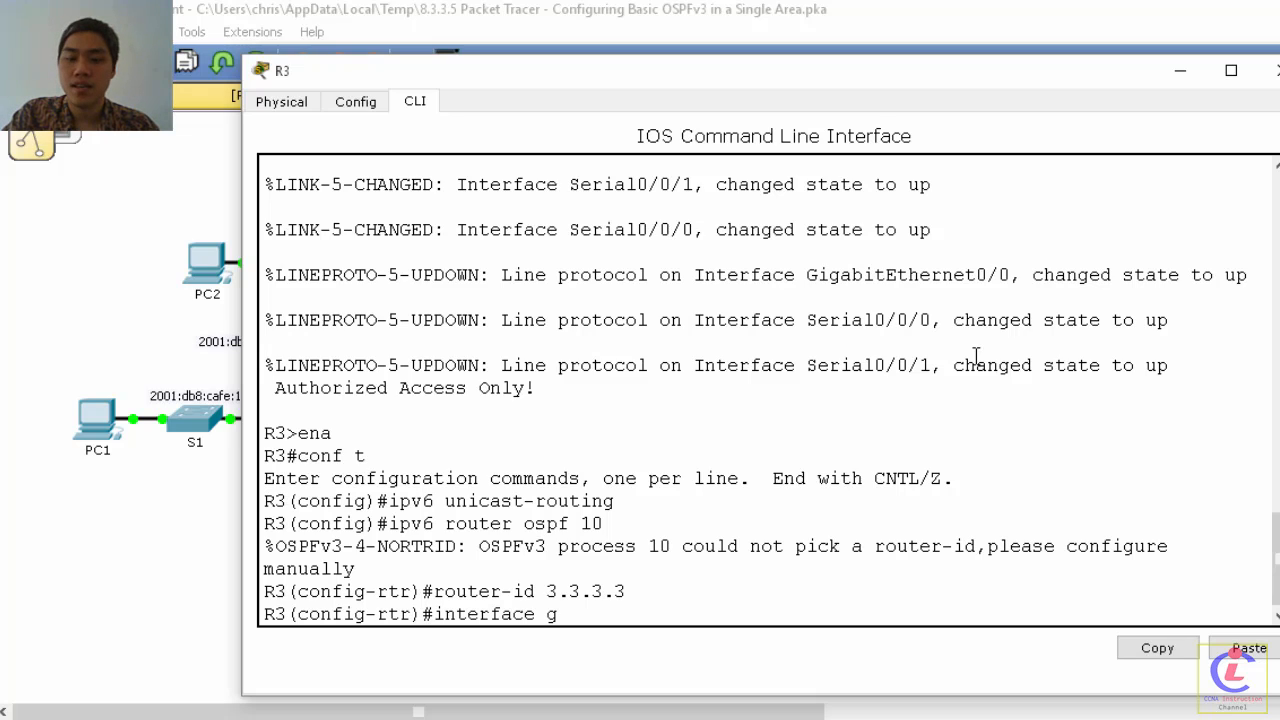
pyautogui.write('0/0')
pyautogui.press('Return')
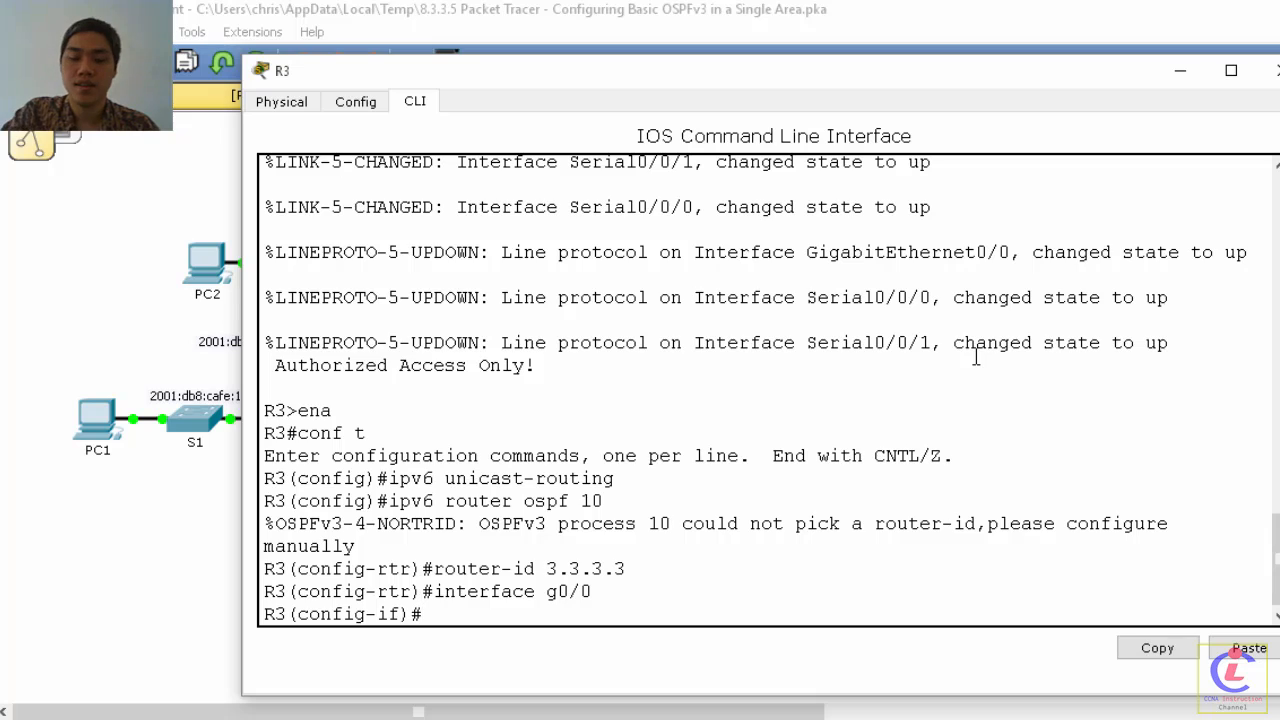
pyautogui.write('ipv6 o')
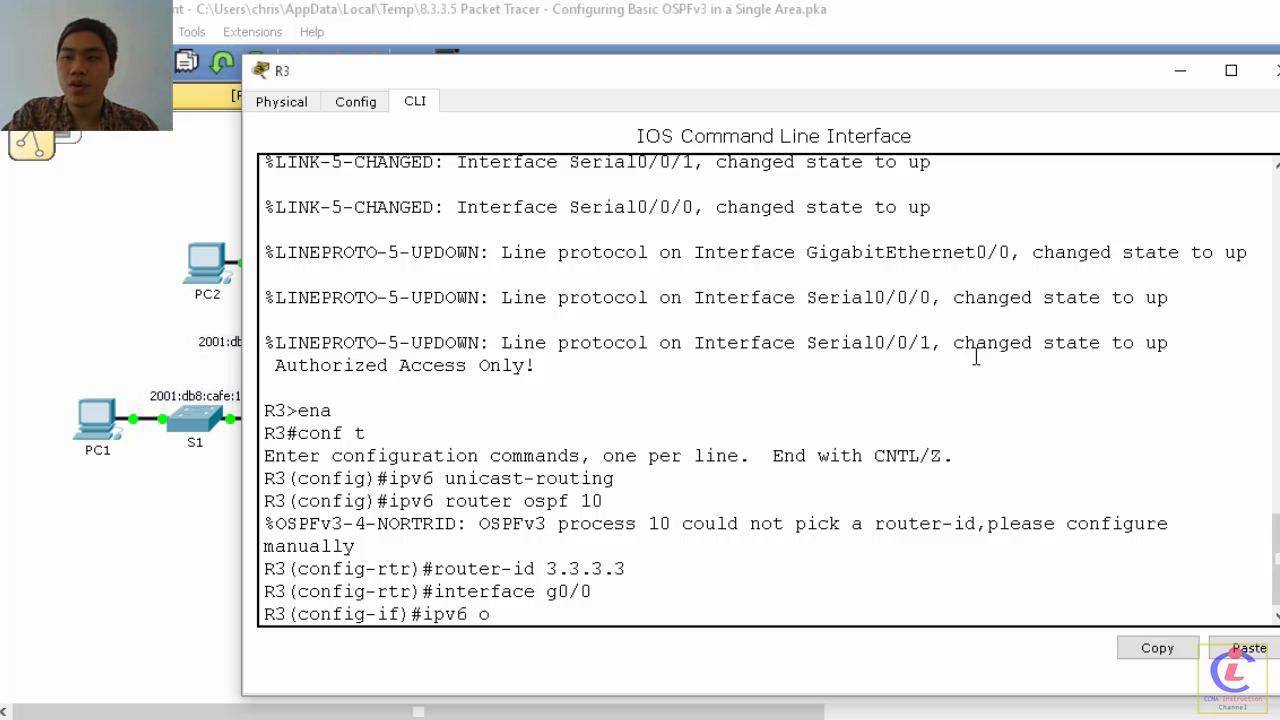
pyautogui.write('spf 10 are')
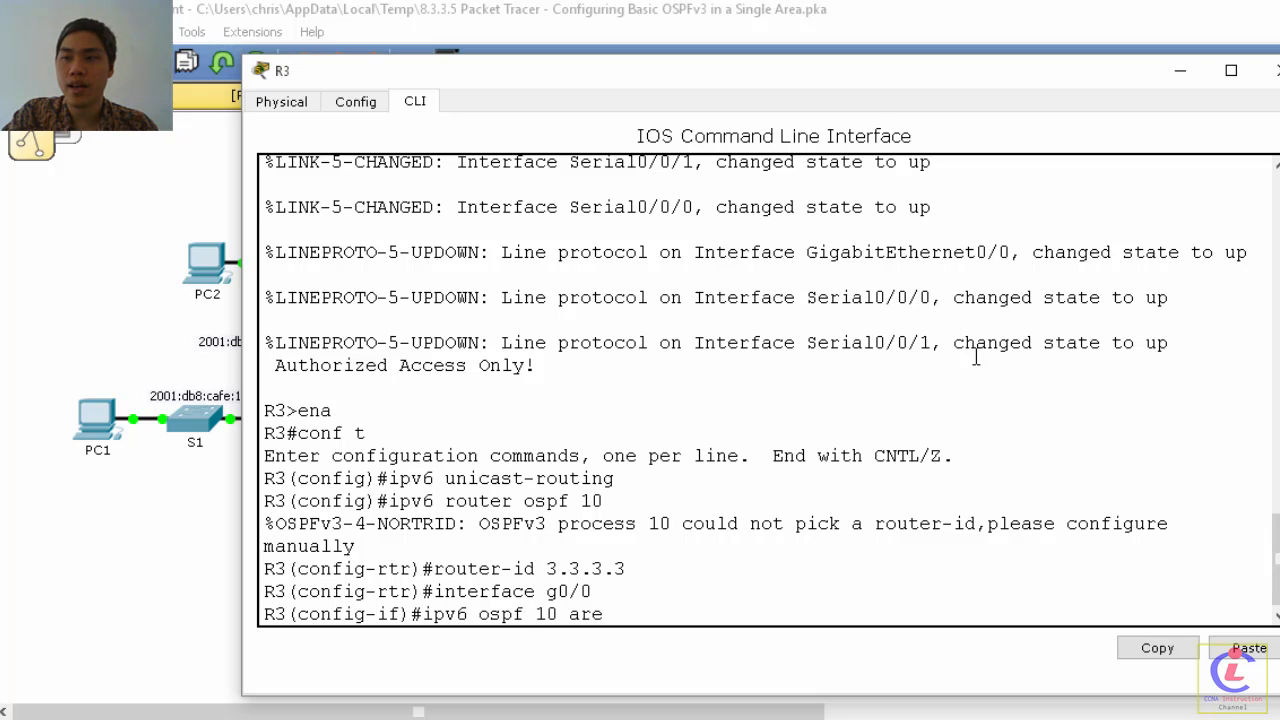
pyautogui.write('a 0')
pyautogui.press('Return')
# Step: Switch to interface ser0/0/0 on R3 and add it to OSPFv3 with ipv6 ospf 10 area 0
pyautogui.press('Up')
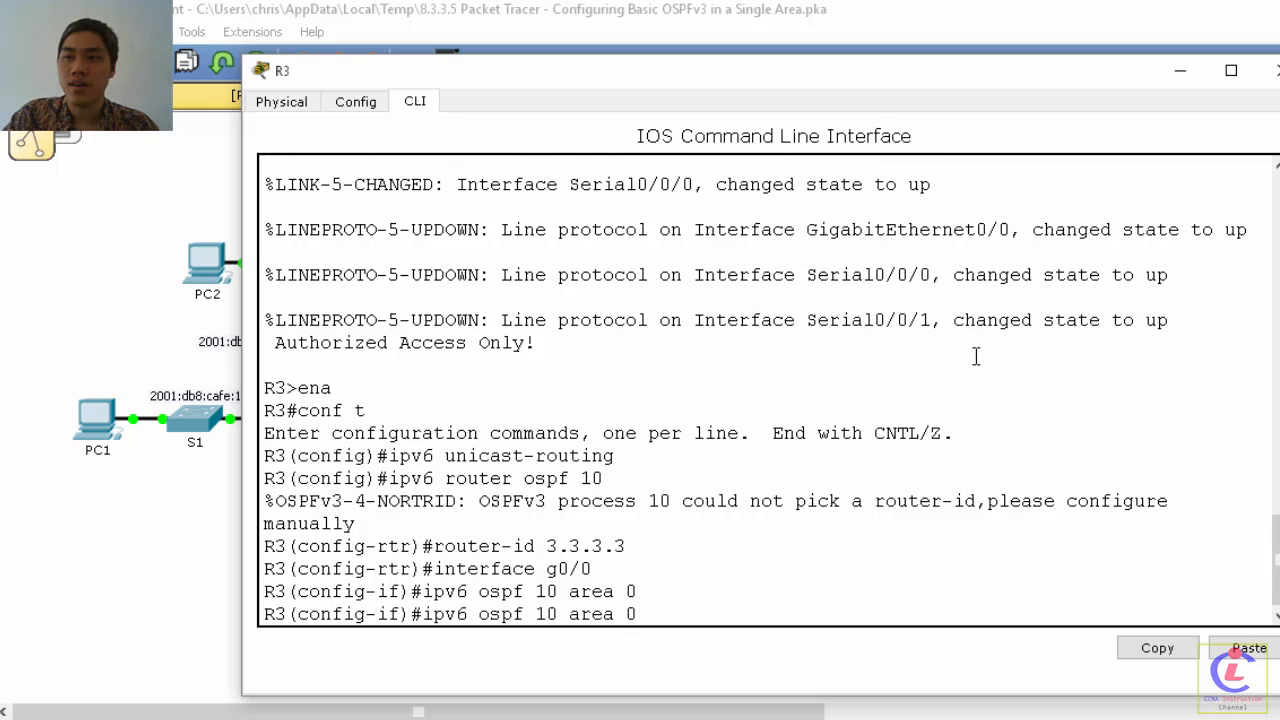
pyautogui.press('BackSpace')
pyautogui.press('BackSpace')
pyautogui.press('BackSpace')
pyautogui.press('BackSpace')
pyautogui.press('BackSpace')
pyautogui.press('BackSpace')
pyautogui.press('BackSpace')
pyautogui.press('BackSpace')
pyautogui.press('BackSpace')
pyautogui.press('BackSpace')
pyautogui.press('BackSpace')
pyautogui.press('BackSpace')
pyautogui.press('BackSpace')
pyautogui.press('BackSpace')
pyautogui.press('BackSpace')
pyautogui.press('BackSpace')
pyautogui.press('BackSpace')
pyautogui.press('BackSpace')
pyautogui.press('BackSpace')
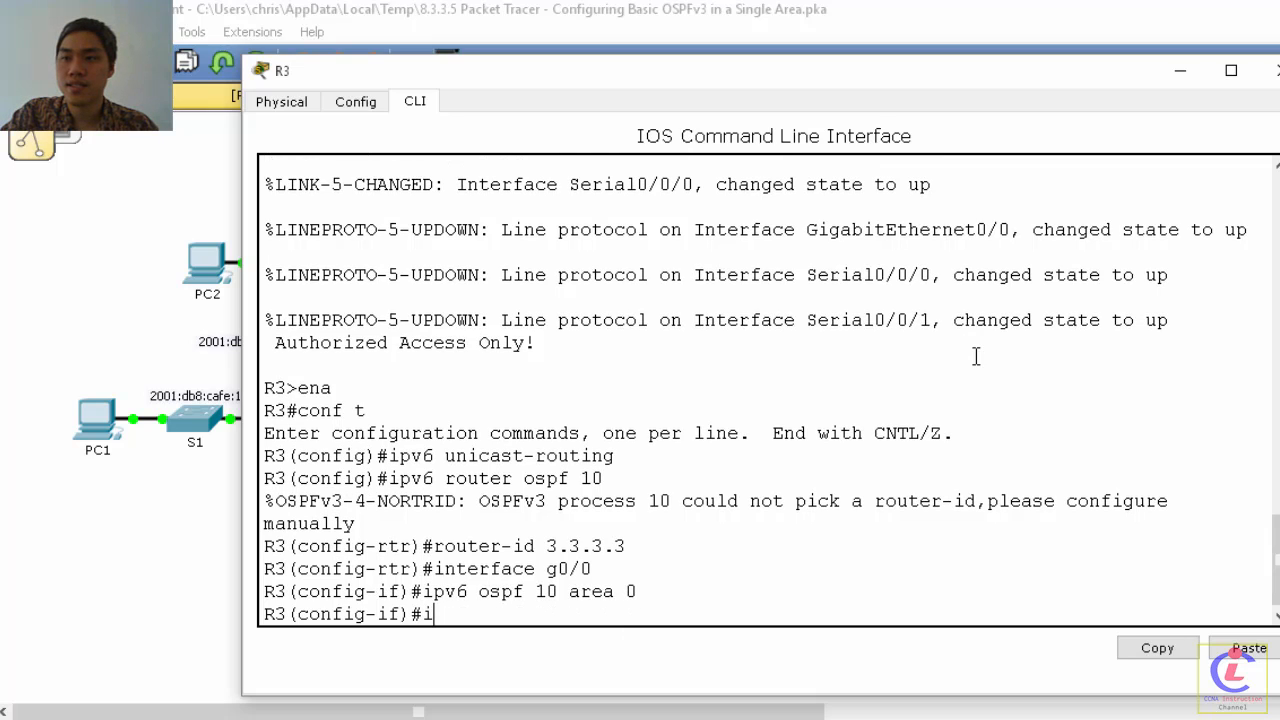
pyautogui.press('Up')
pyautogui.press('BackSpace')
pyautogui.press('BackSpace')
pyautogui.press('BackSpace')
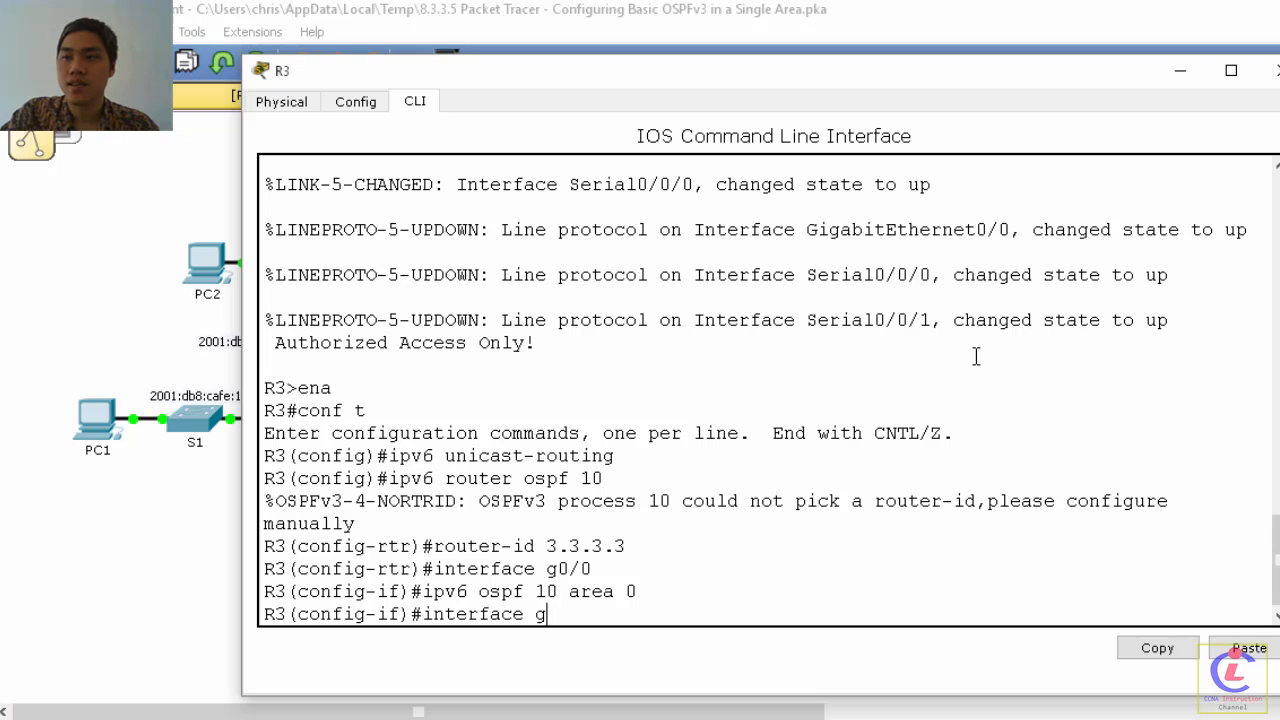
pyautogui.write('ser0/0/')
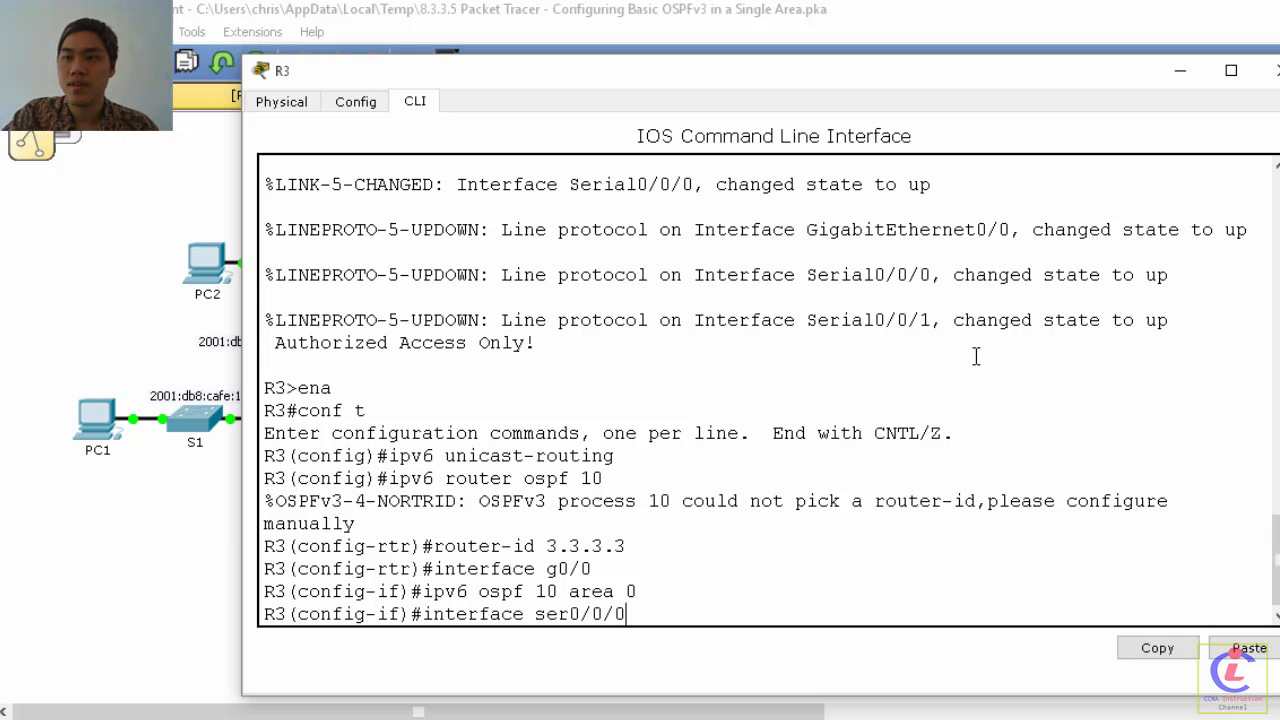
pyautogui.write('0')
pyautogui.press('Return')
pyautogui.press('Up')
pyautogui.press('Up')
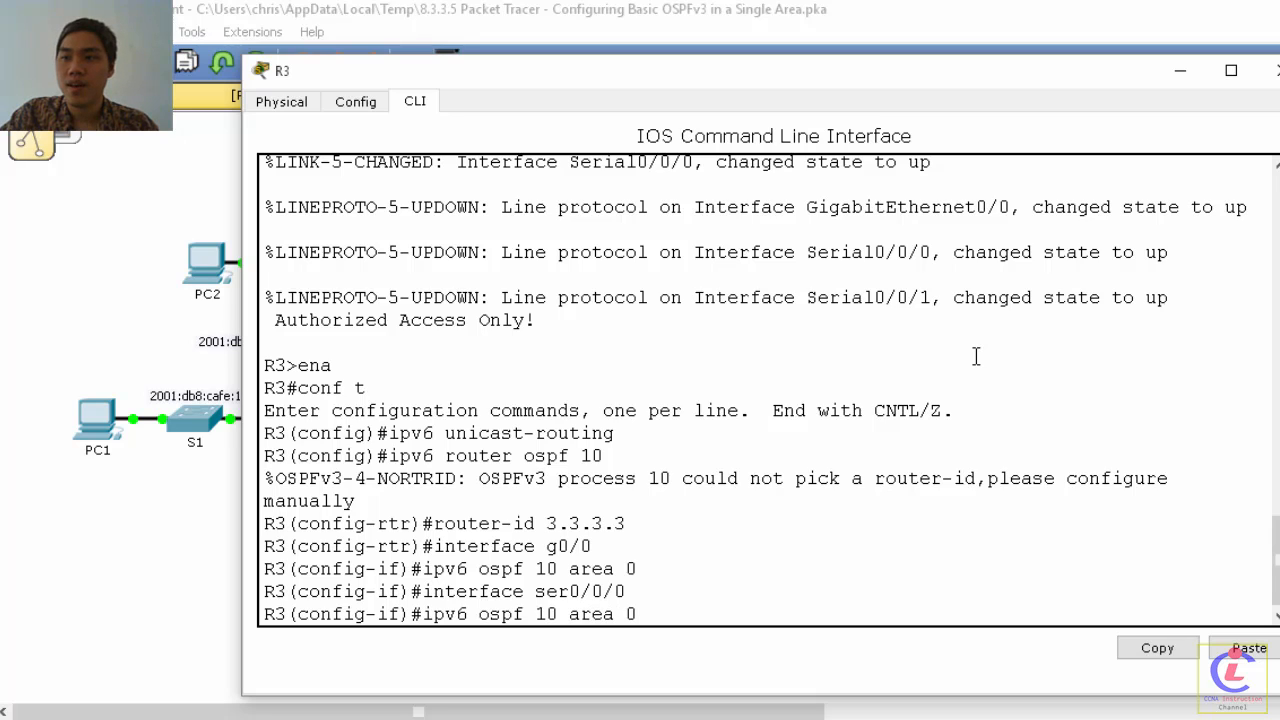
pyautogui.press('Return')
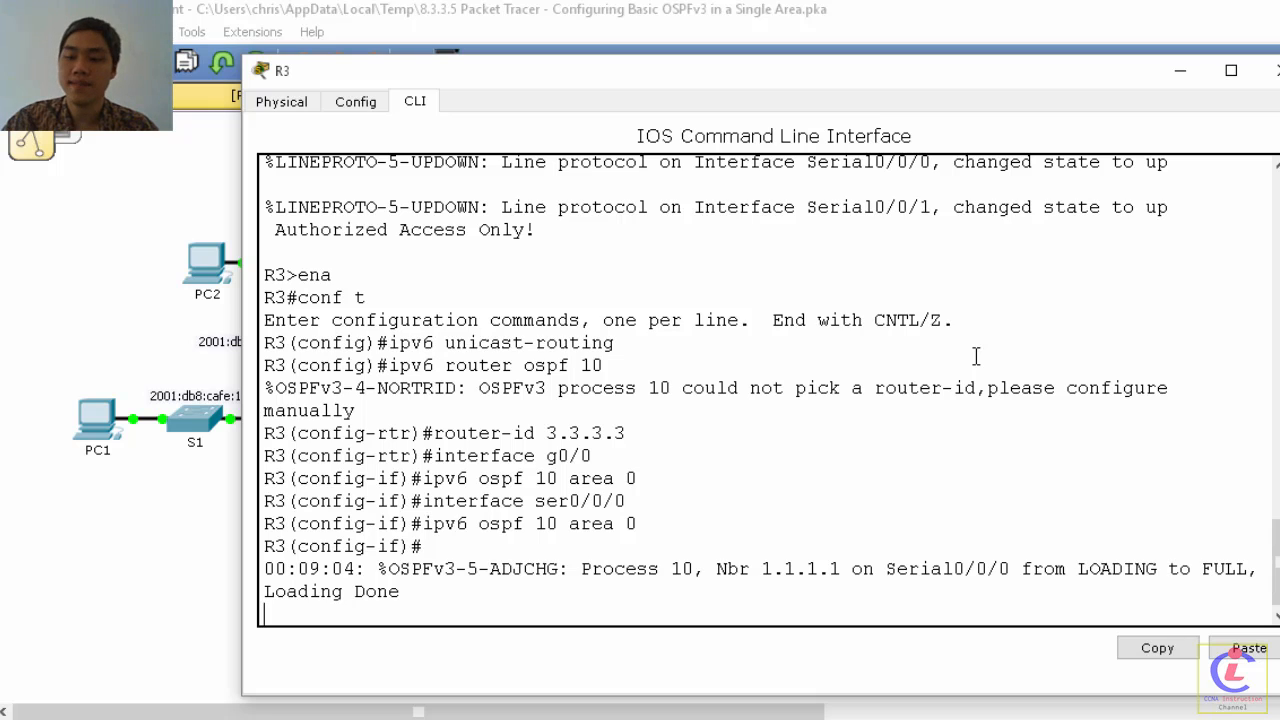
# Step: Add interface ser0/0/1 on R3 to OSPFv3 with ipv6 ospf 10 area 0, and leave configuration mode with end
pyautogui.press('Return')
pyautogui.press('Up')
pyautogui.press('Up')
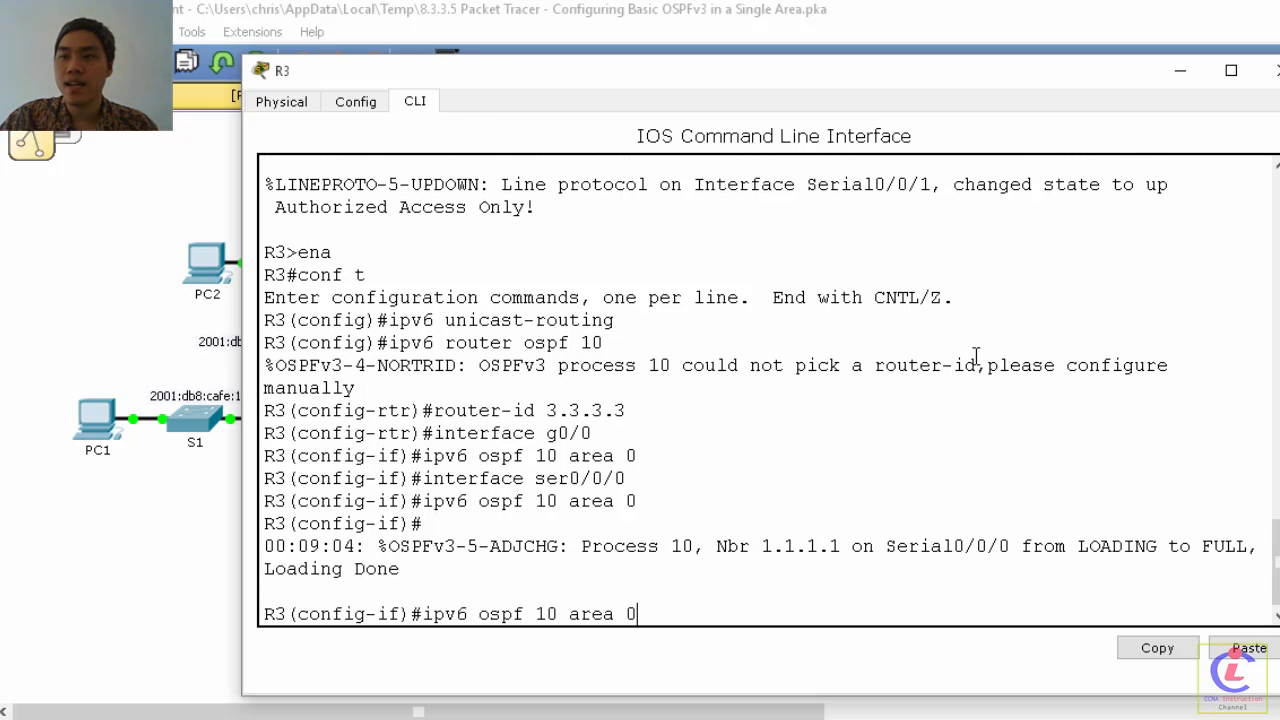
pyautogui.press('BackSpace')
pyautogui.write('1')
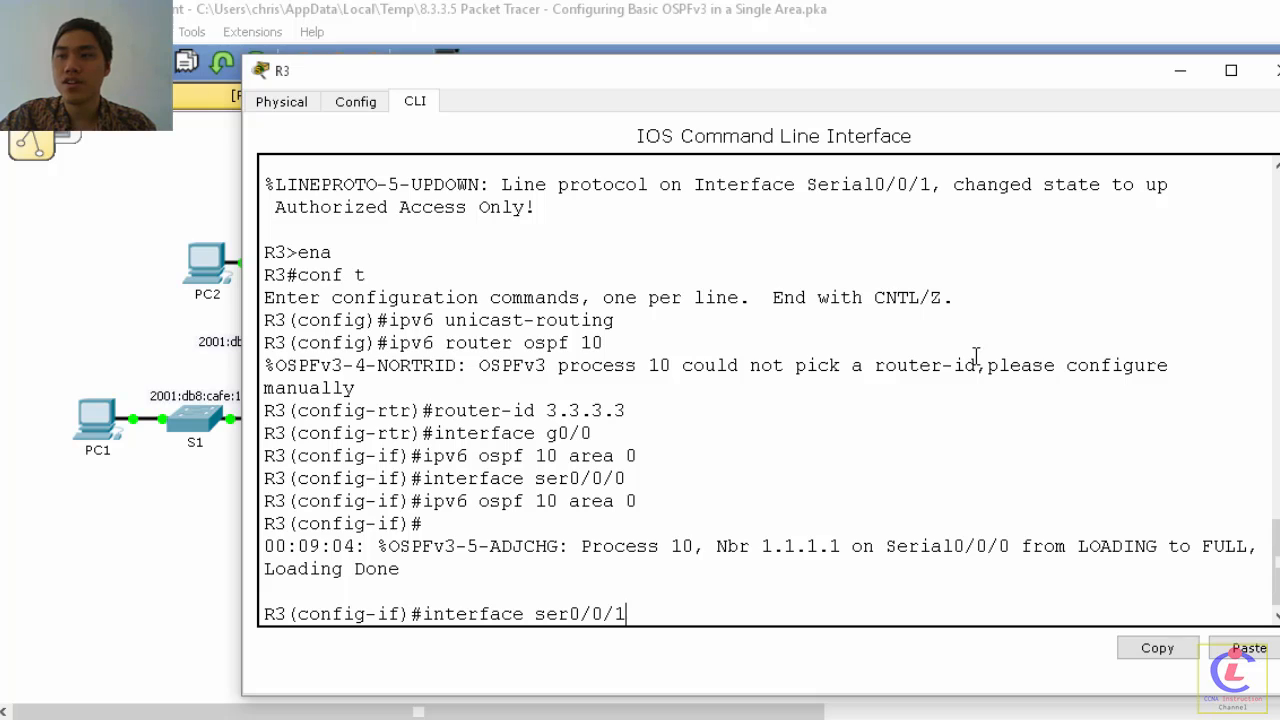
pyautogui.press('Return')
pyautogui.press('Up')
pyautogui.press('Up')
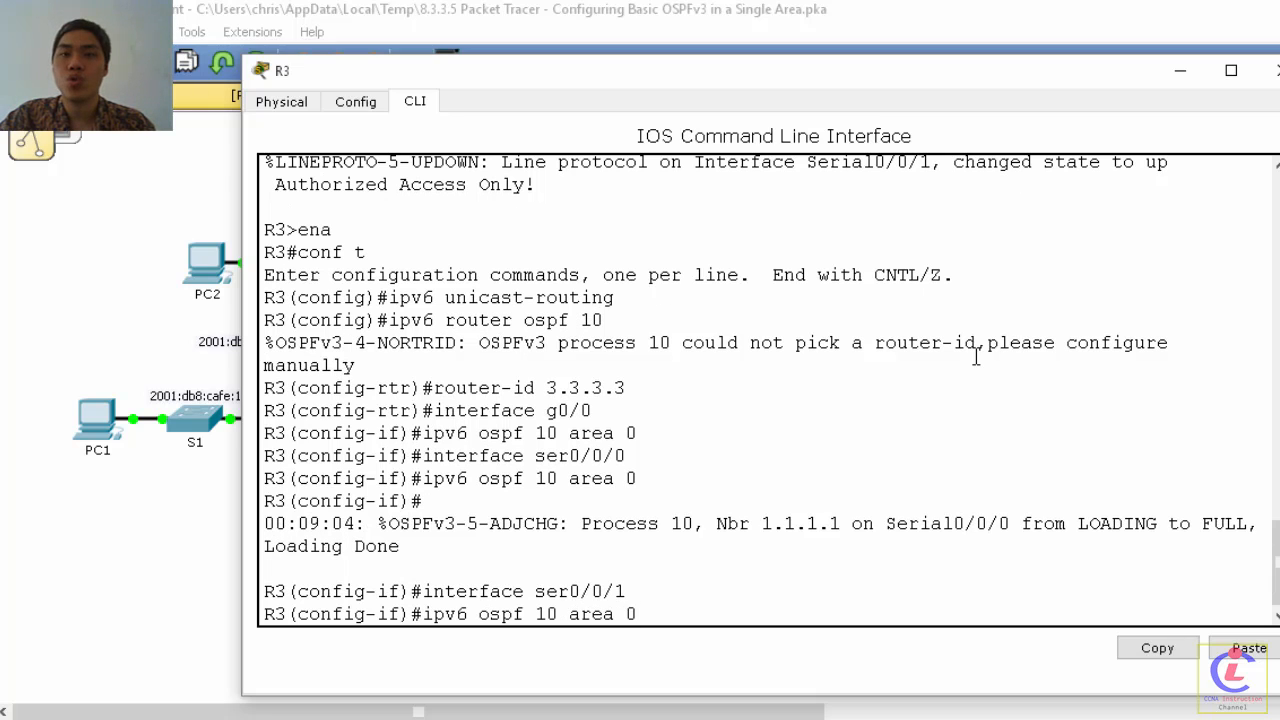
pyautogui.press('Return')
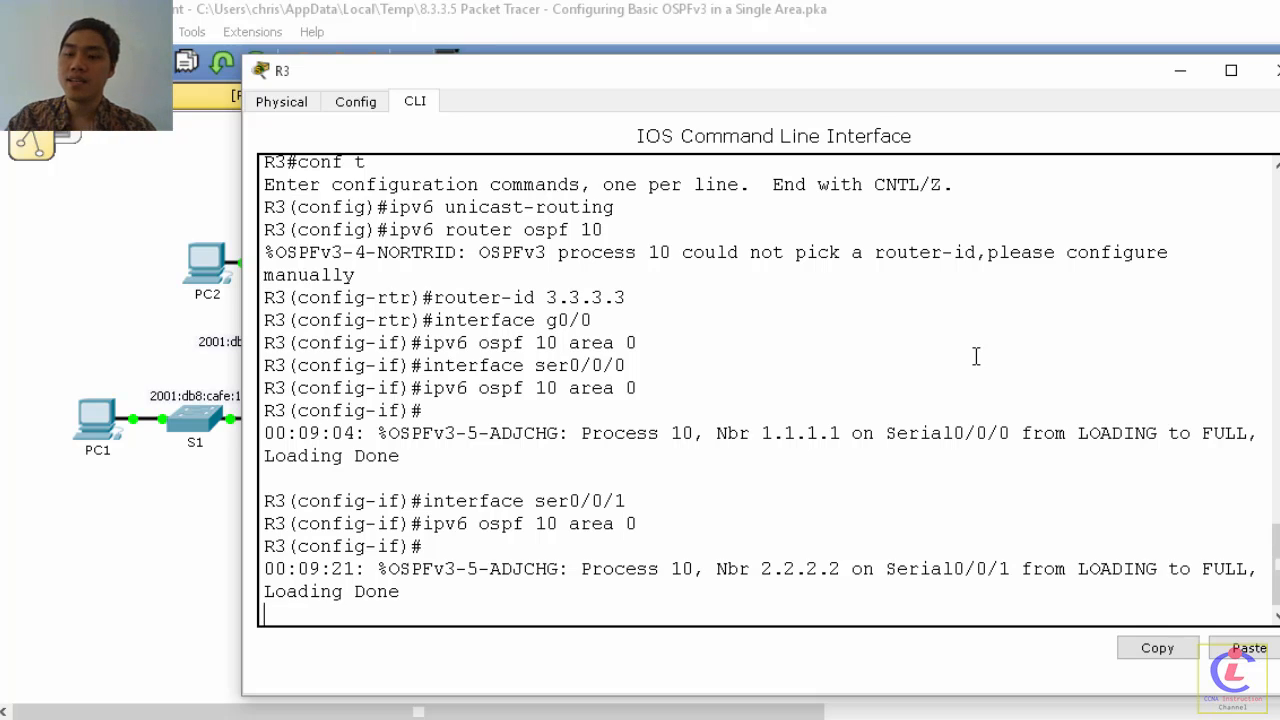
pyautogui.press('Return')
pyautogui.write('end')
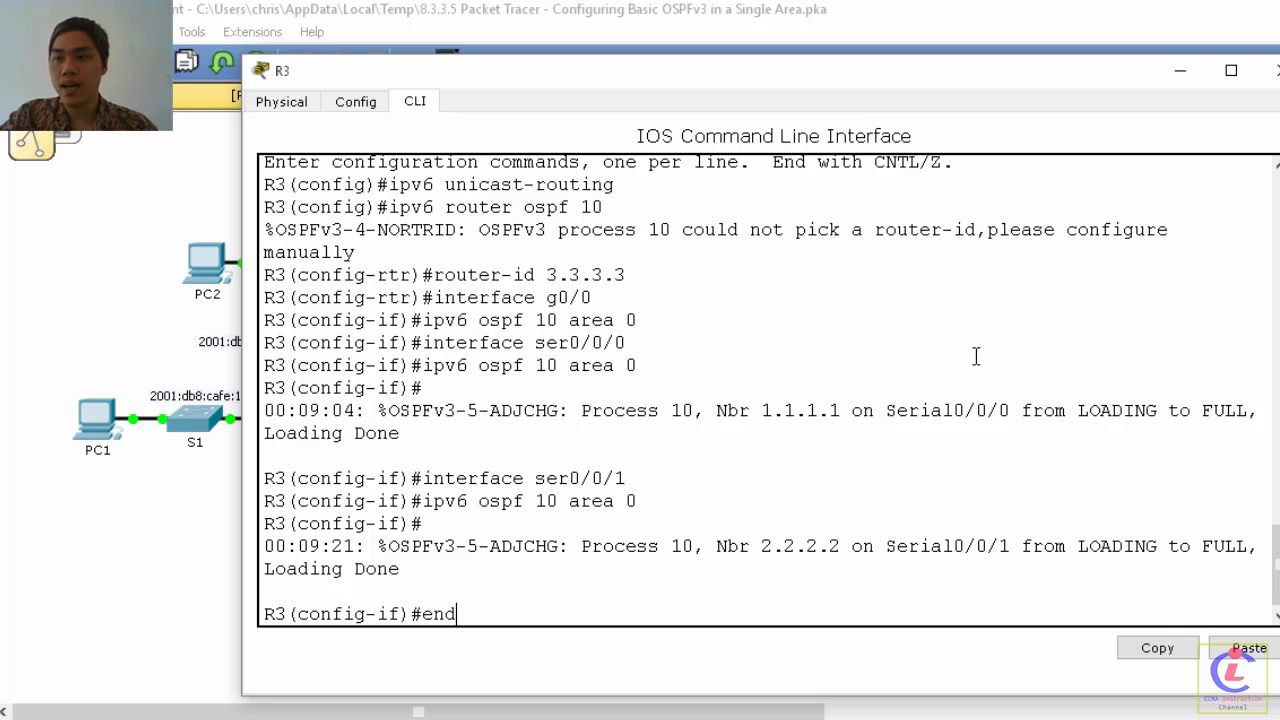
pyautogui.press('Return')
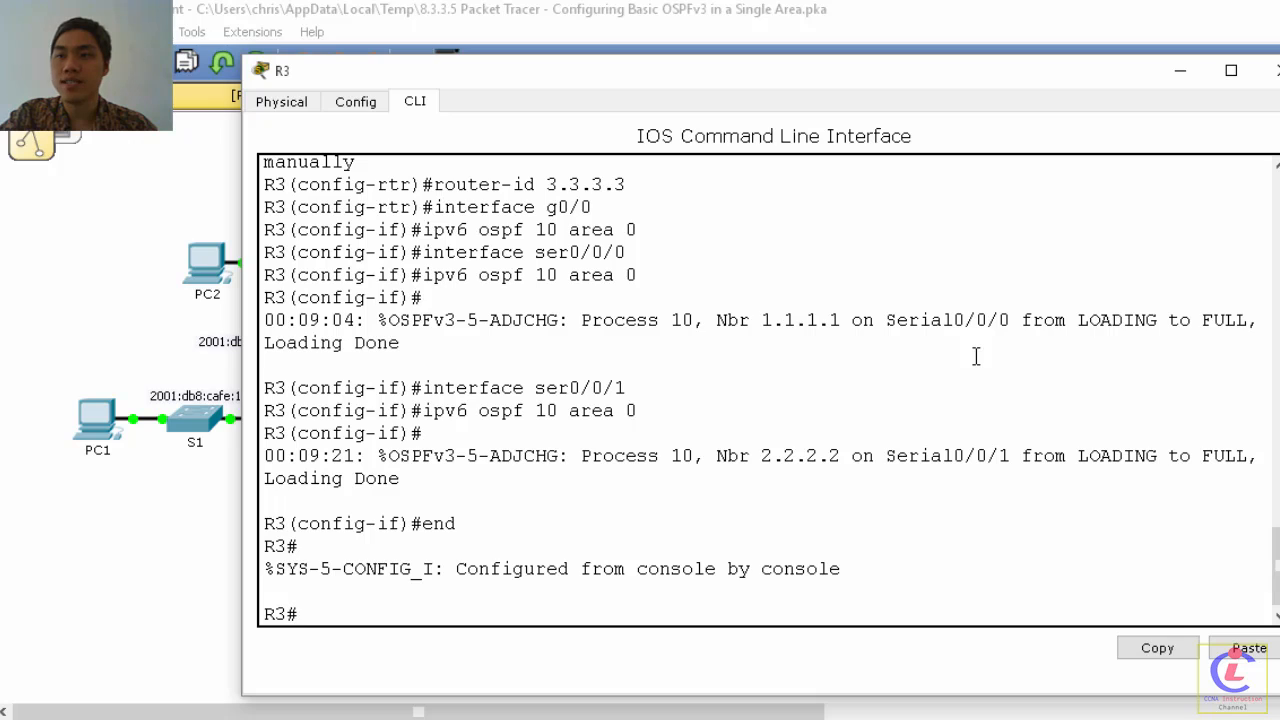
# Step: Display R3's IPv6 routing table with sh ipv6 route and examine the OSPF-learned routes marked O
pyautogui.write('sh i')
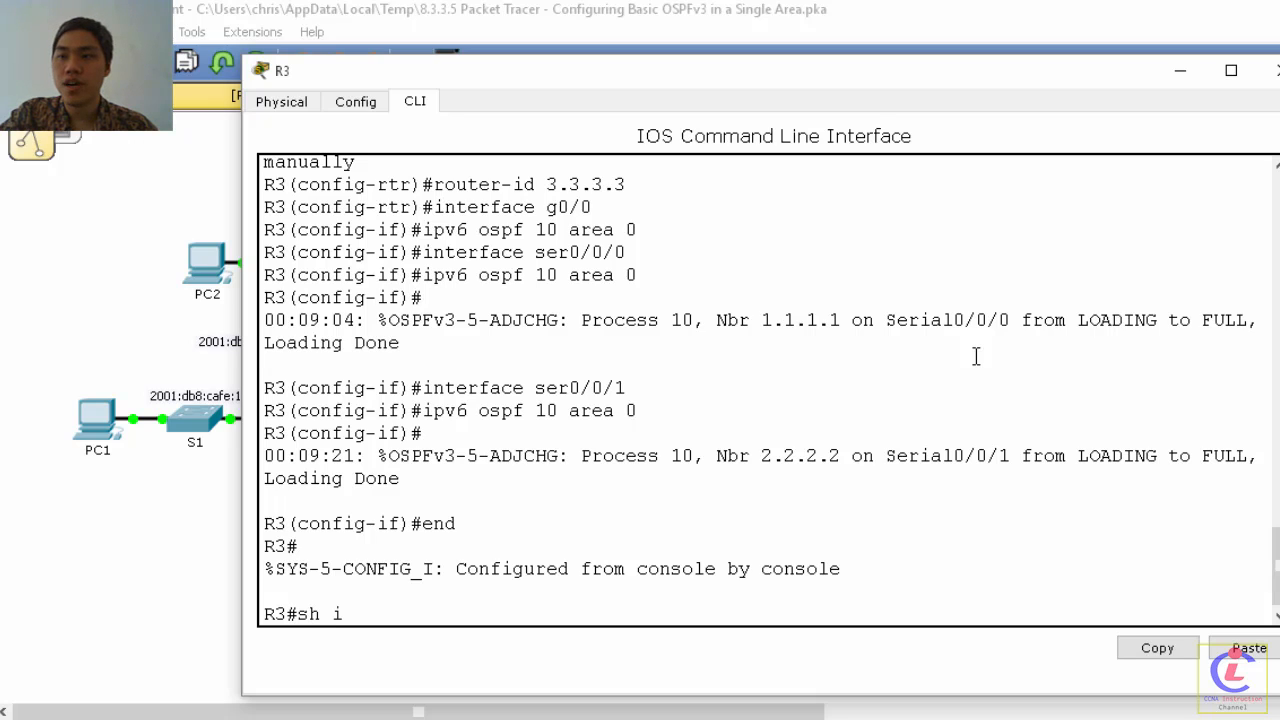
pyautogui.write('pv6 o')
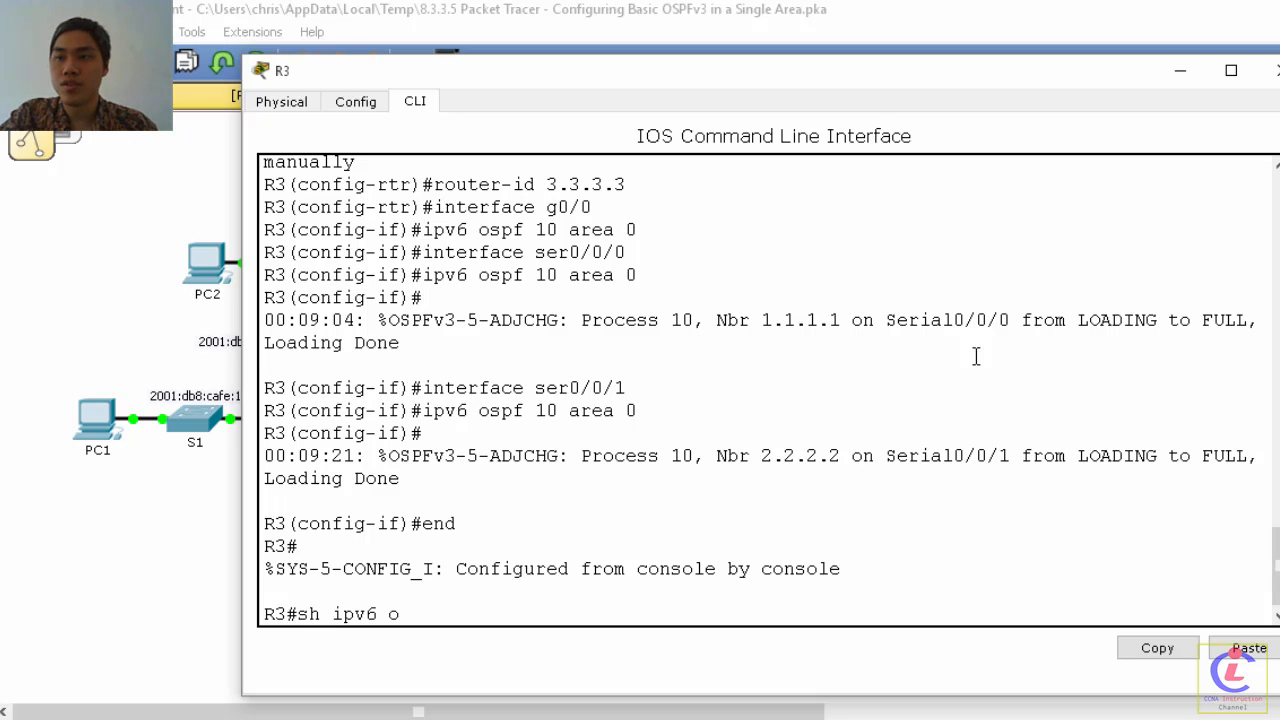
pyautogui.press('BackSpace')
pyautogui.write('route')
pyautogui.press('Return')
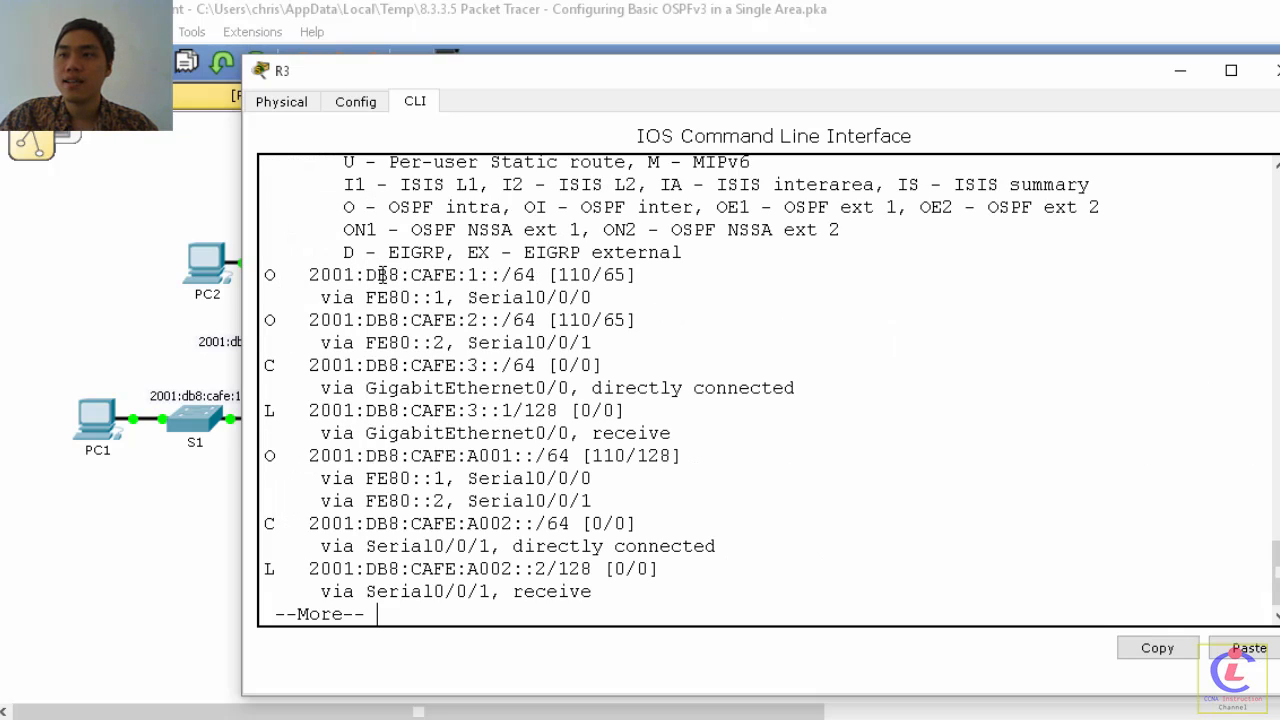
pyautogui.moveTo(299, 280); pyautogui.dragTo(274, 316)
pyautogui.moveTo(300, 456); pyautogui.dragTo(257, 455)
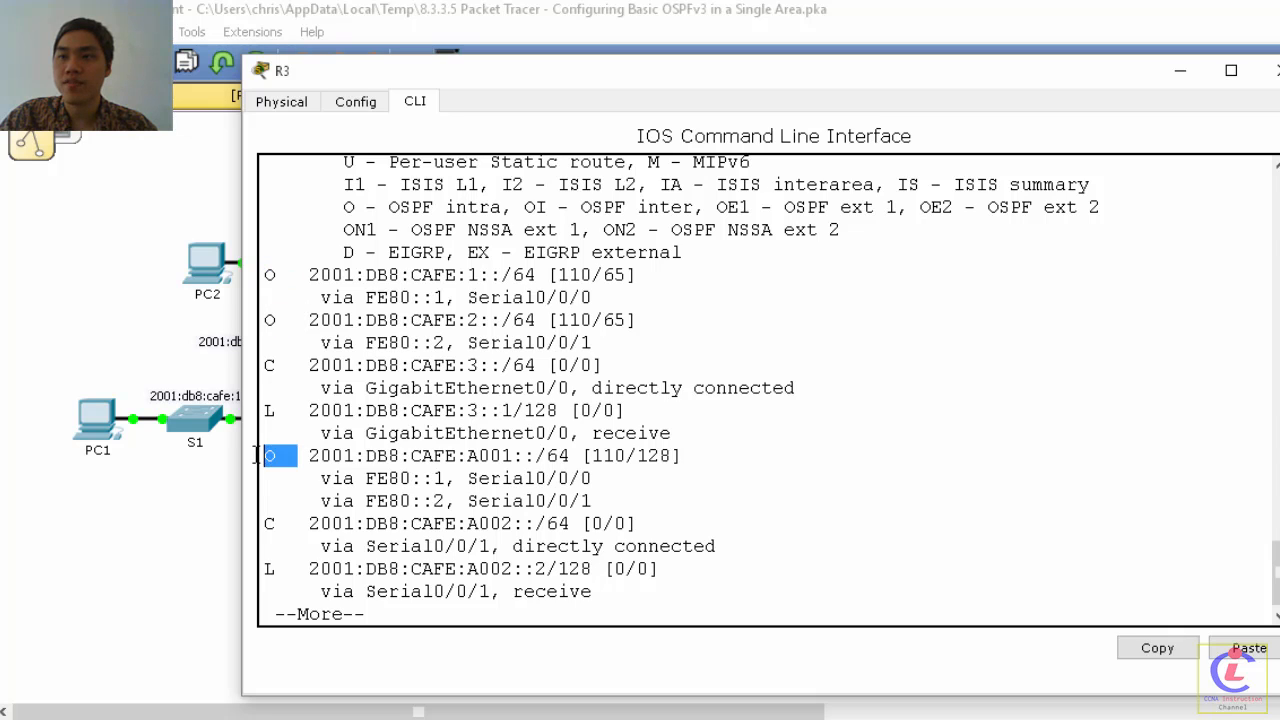
pyautogui.press('Return')
pyautogui.press('Return')
pyautogui.press('Return')
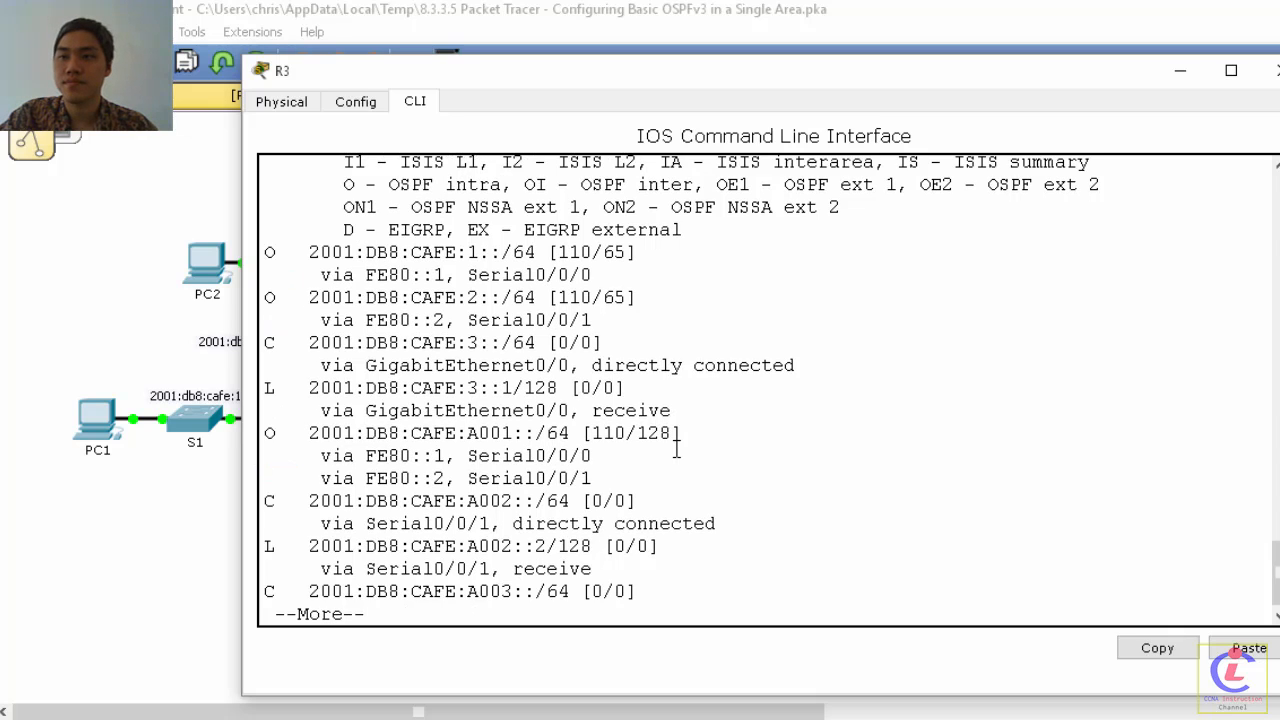
# Step: Page to the end of R3's IPv6 routing table and review its connected, local and OSPF entries
pyautogui.press('Return')
pyautogui.press('Return')
pyautogui.press('Return')
pyautogui.press('Return')
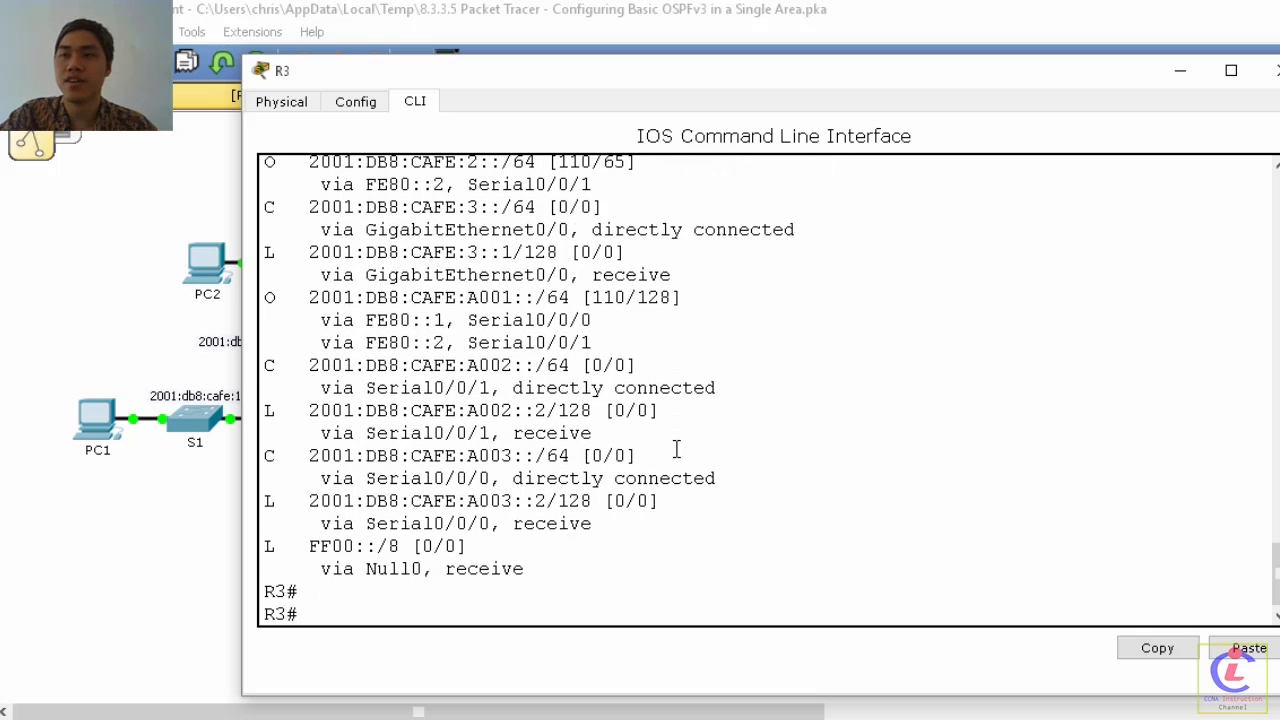
pyautogui.scroll(6, 678, 440)
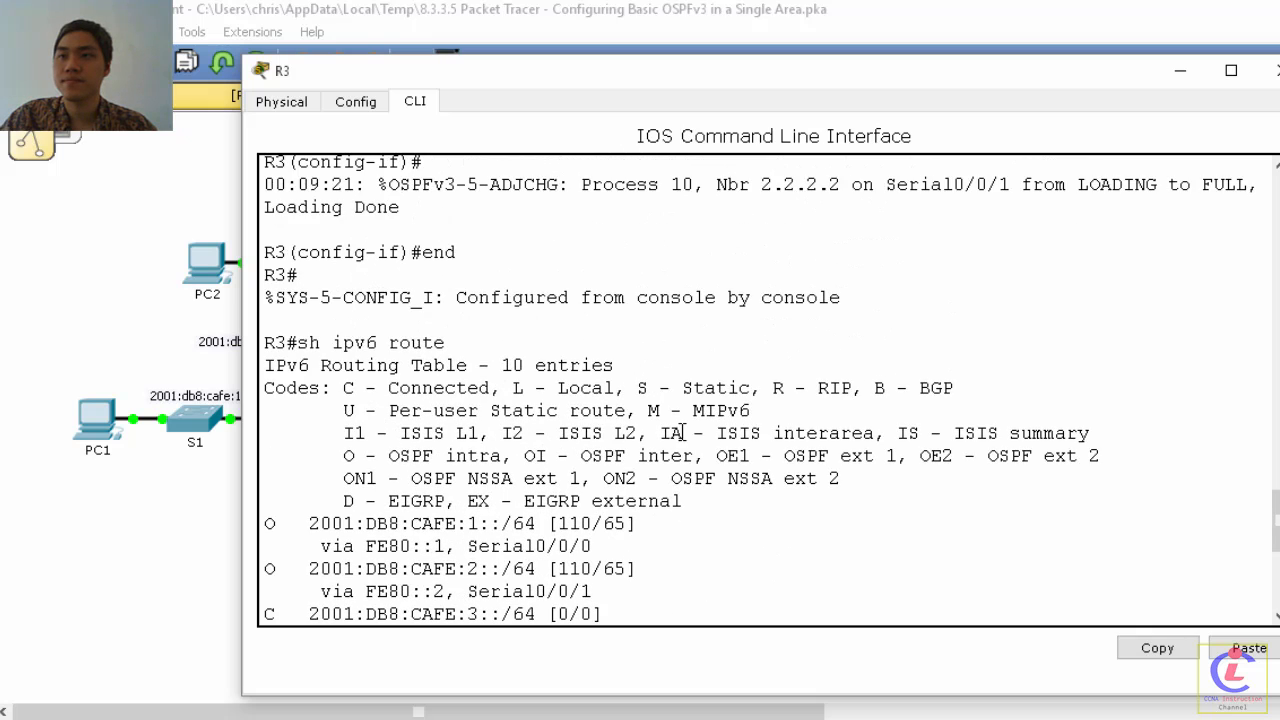
pyautogui.scroll(-6, 682, 432)
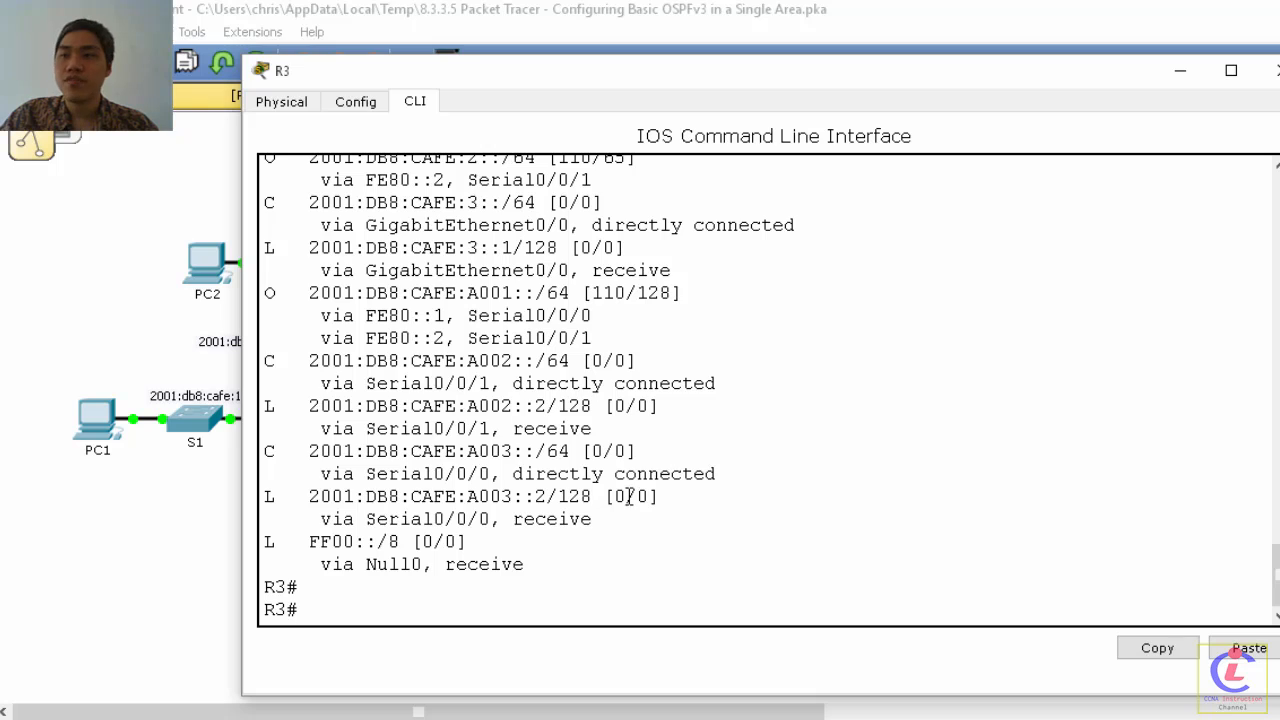
# Step: Display R3's OSPFv3 neighbors with show ipv6 ospf neighbor and check the adjacency states of both neighbors
pyautogui.write('s')
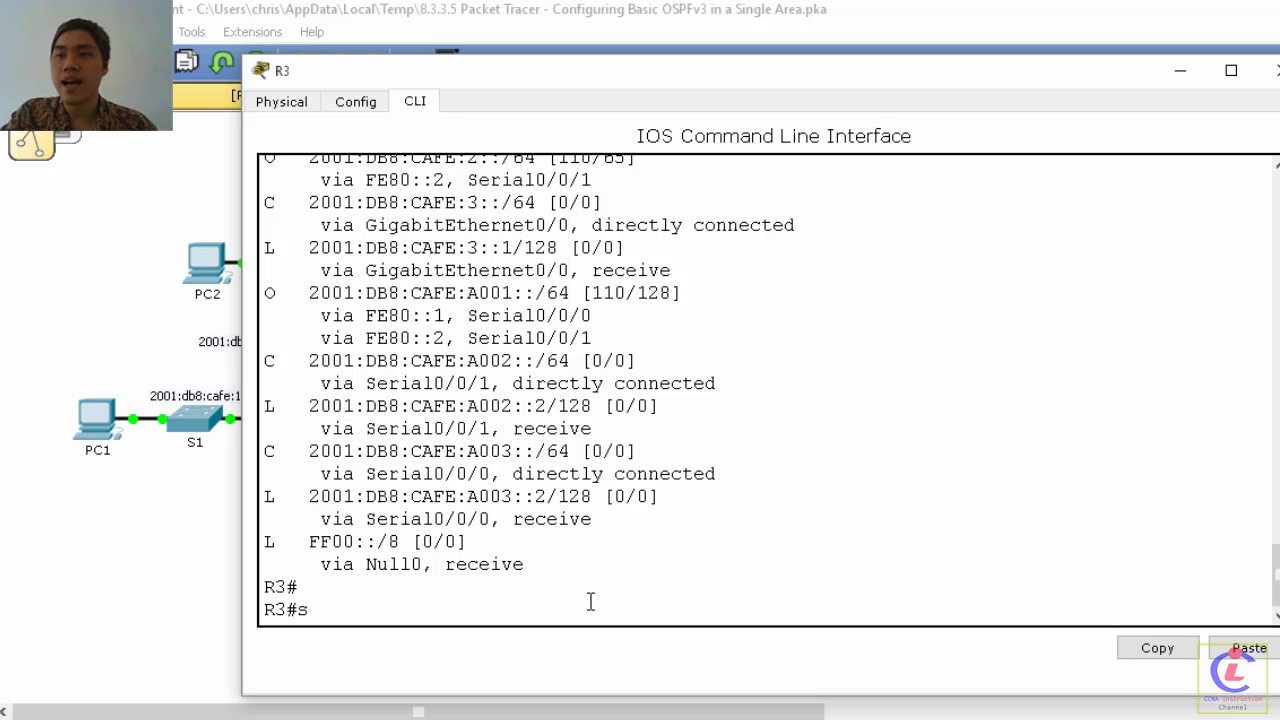
pyautogui.write('how ip')
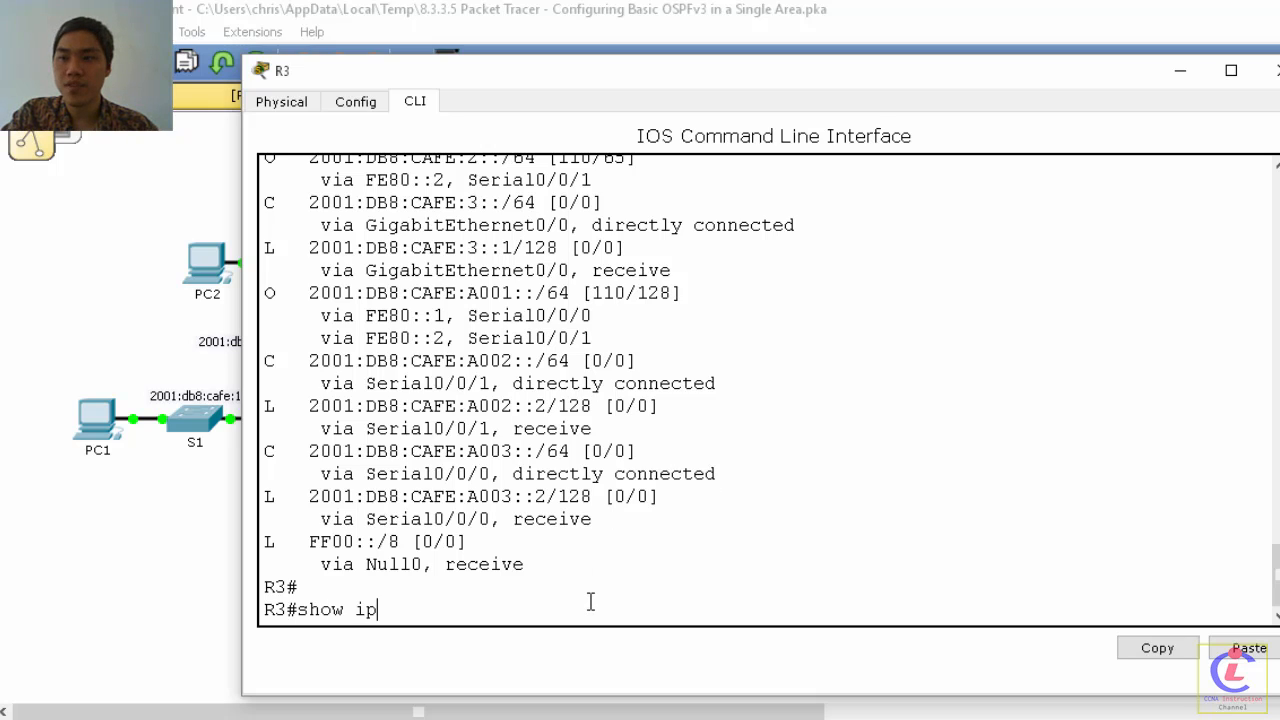
pyautogui.write('v6 os')
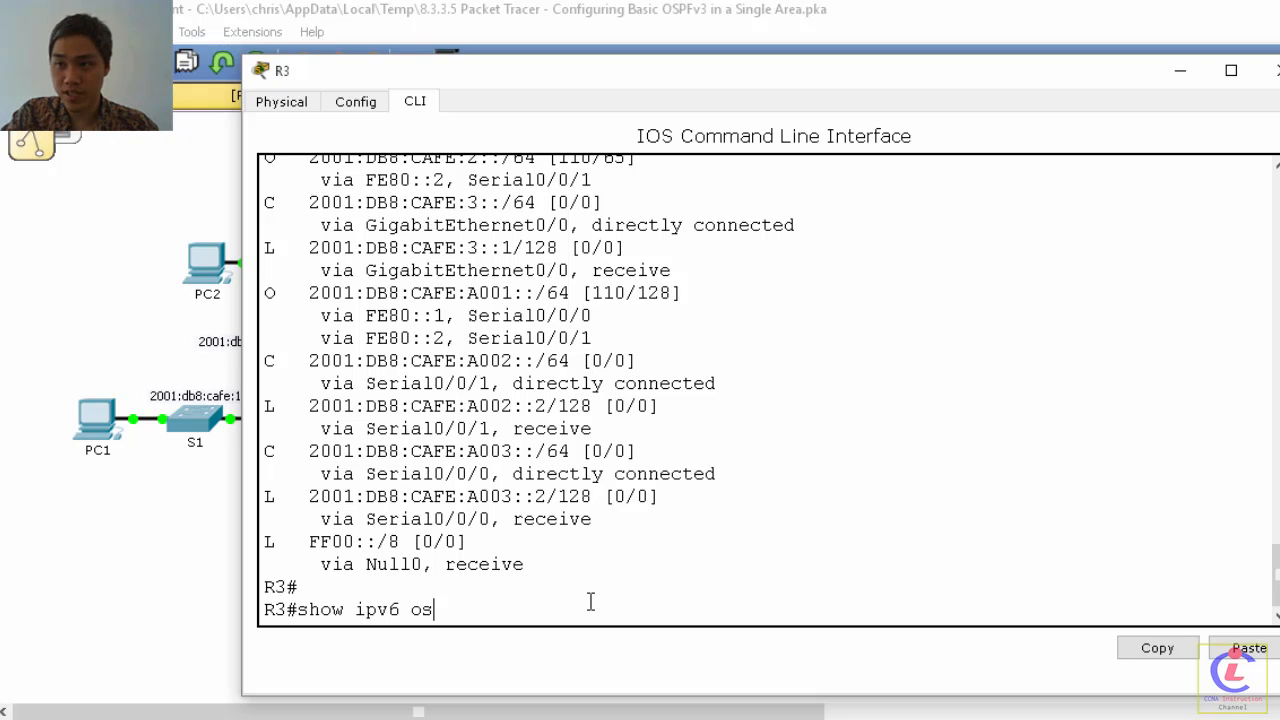
pyautogui.write('pf nei')
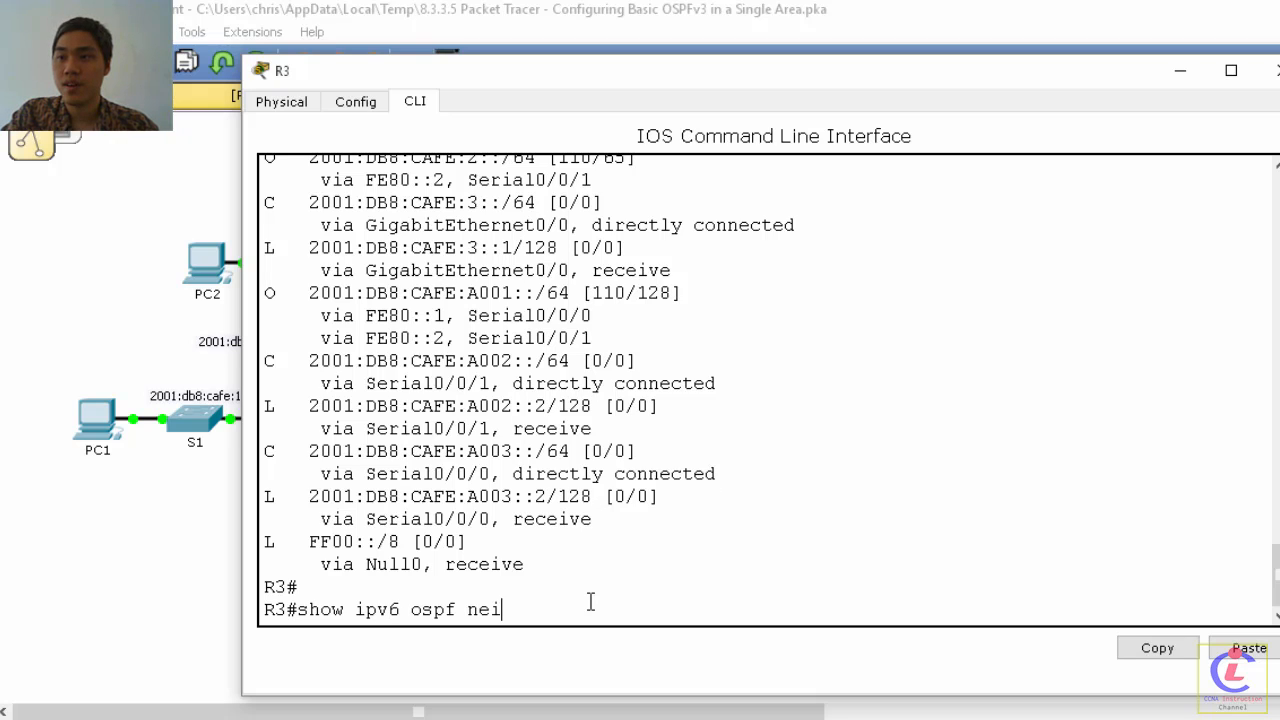
pyautogui.write('ghbor')
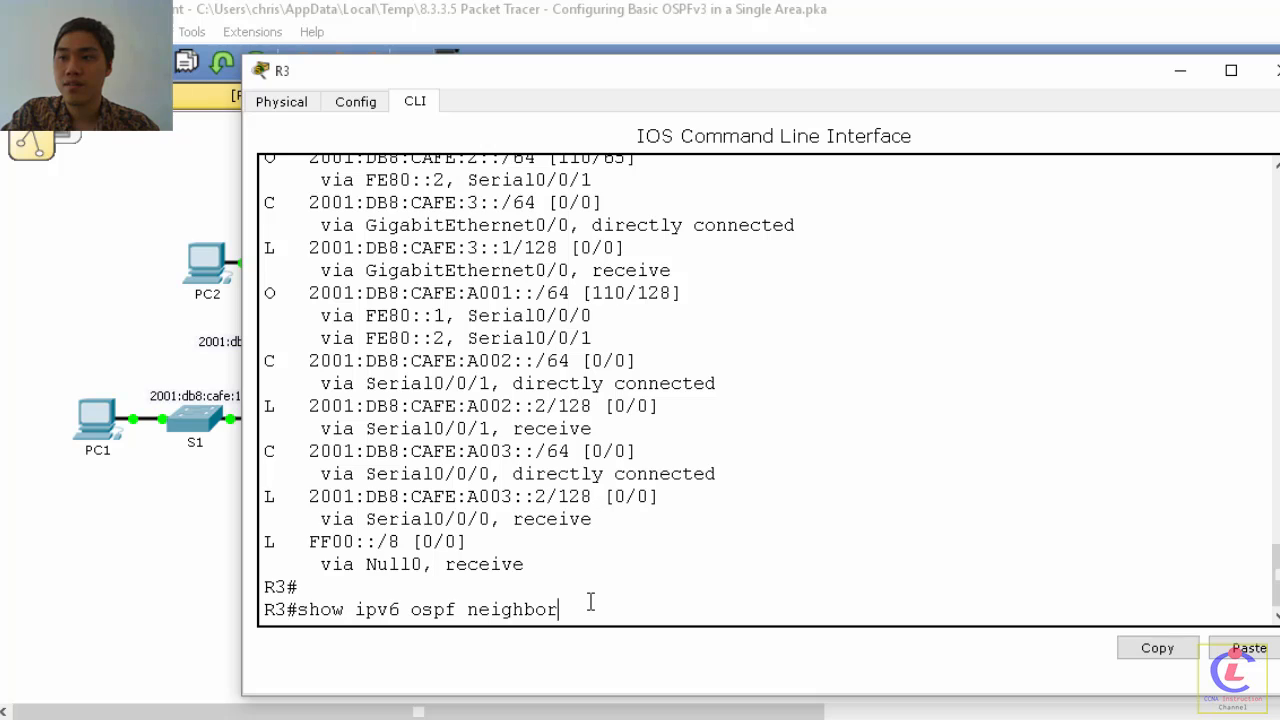
pyautogui.write('s')
pyautogui.press('Return')
pyautogui.press('Up')
pyautogui.press('BackSpace')
pyautogui.press('Return')
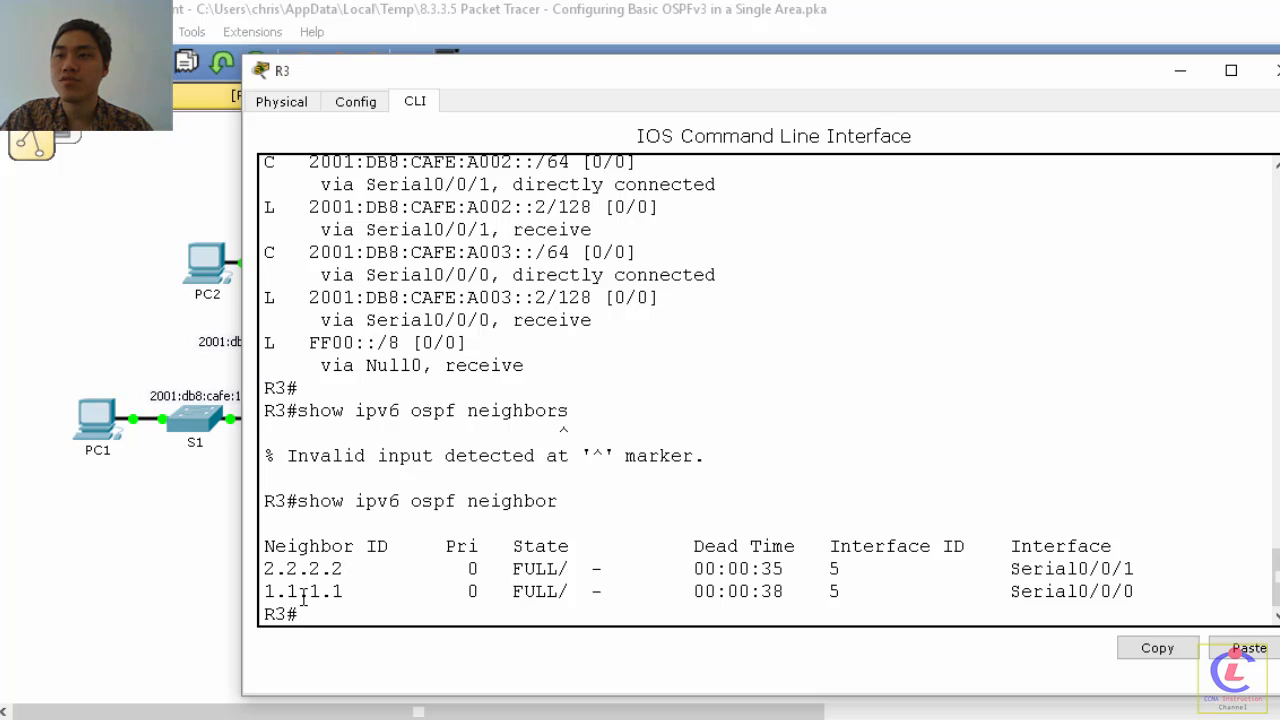
pyautogui.moveTo(570, 591); pyautogui.dragTo(530, 568)
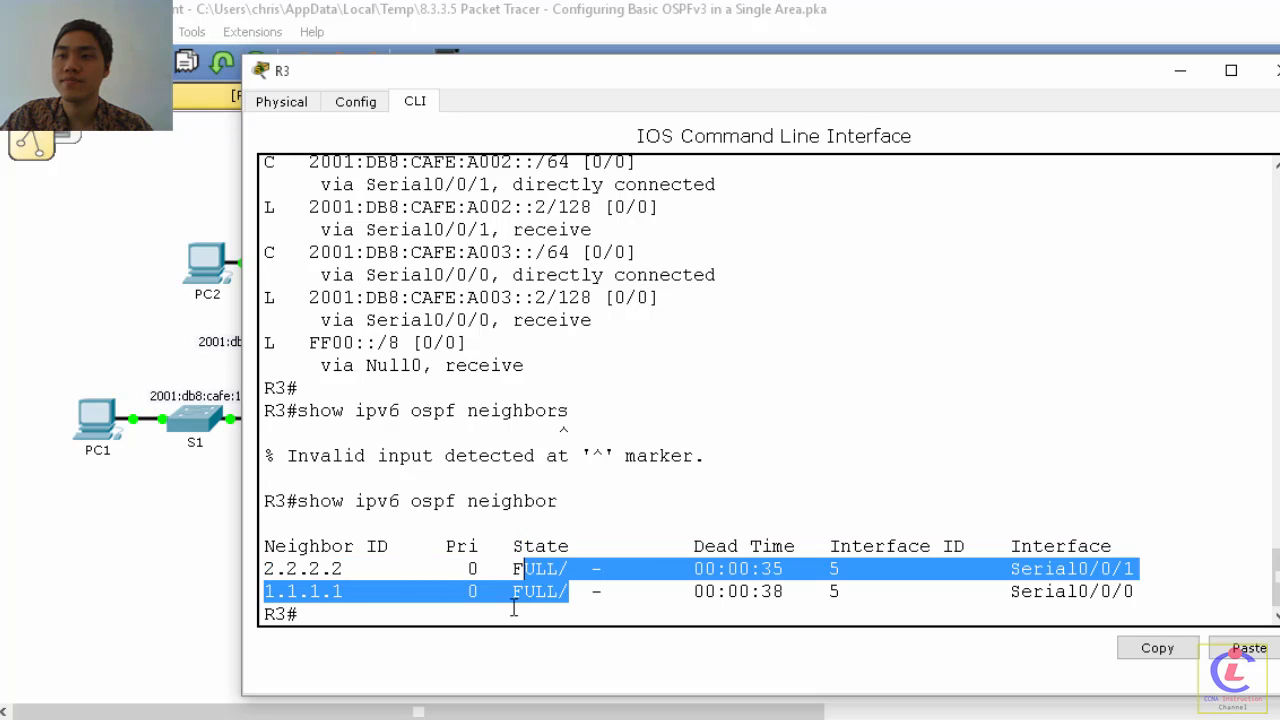
pyautogui.click(498, 624)
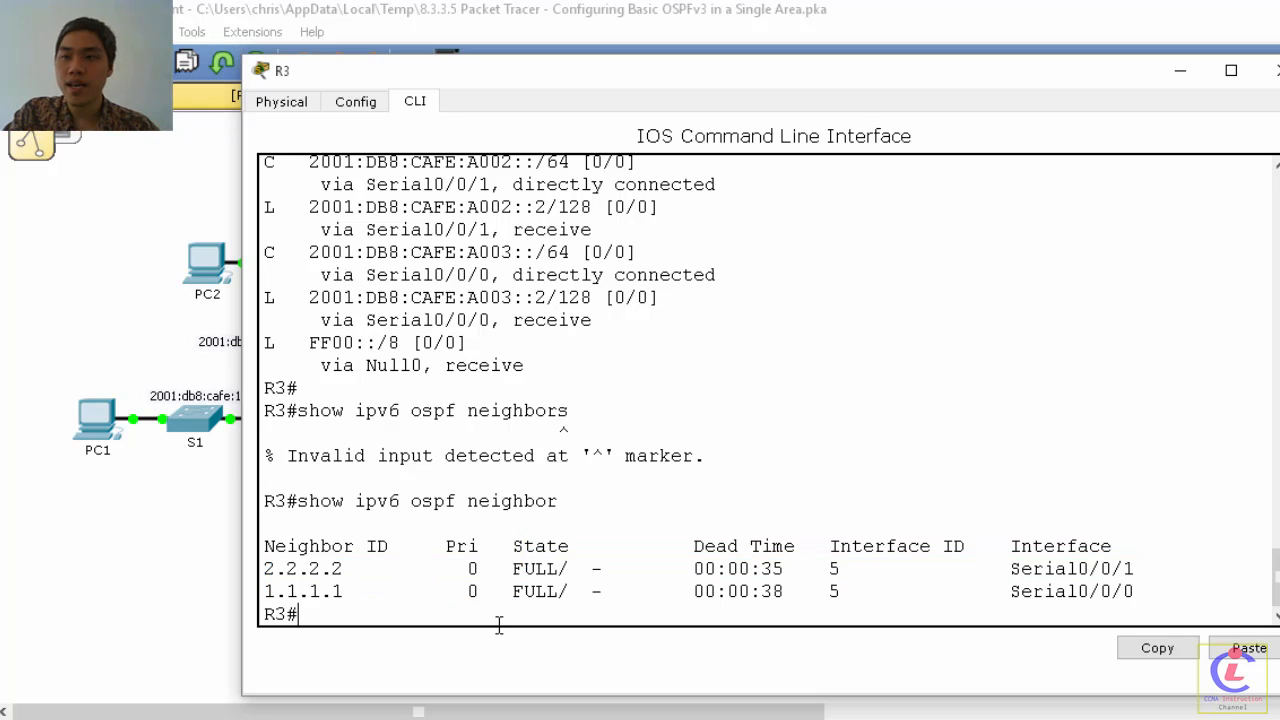
# Step: Display R3's IPv6 interface details with show ipv6 interface and examine the GigabitEthernet0/0 section
pyautogui.write('show i')
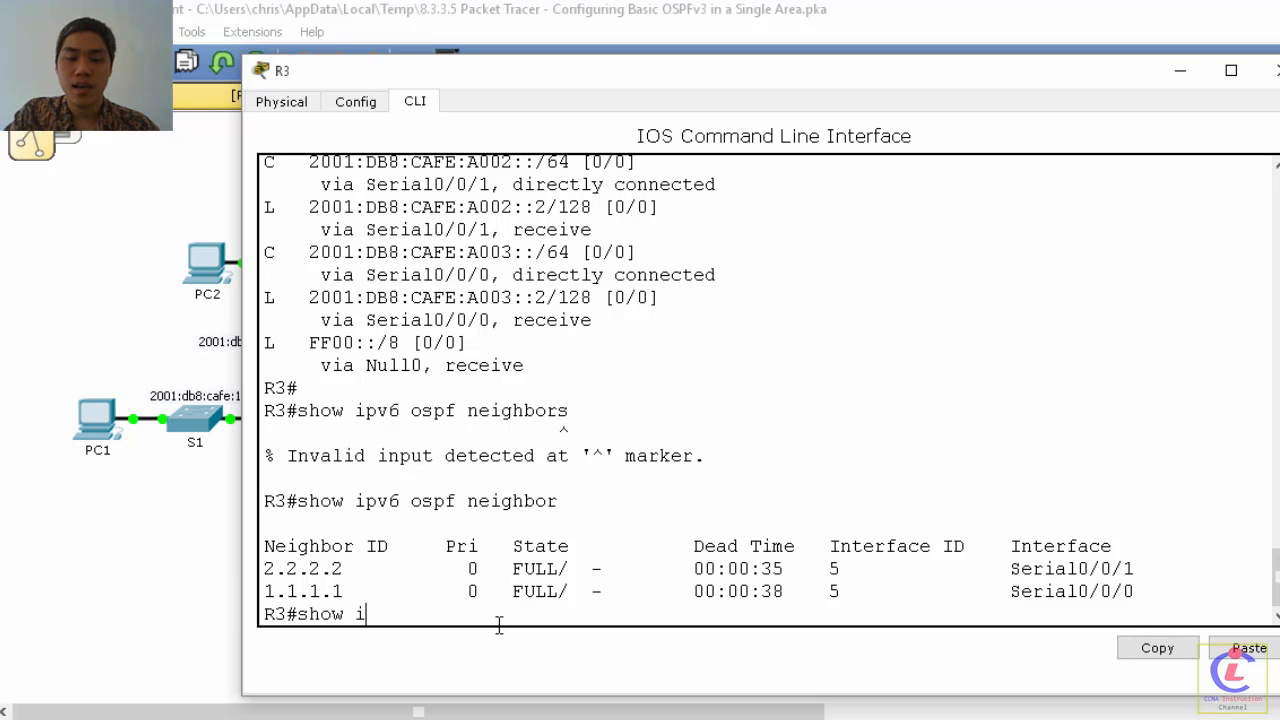
pyautogui.write('pv6 ')
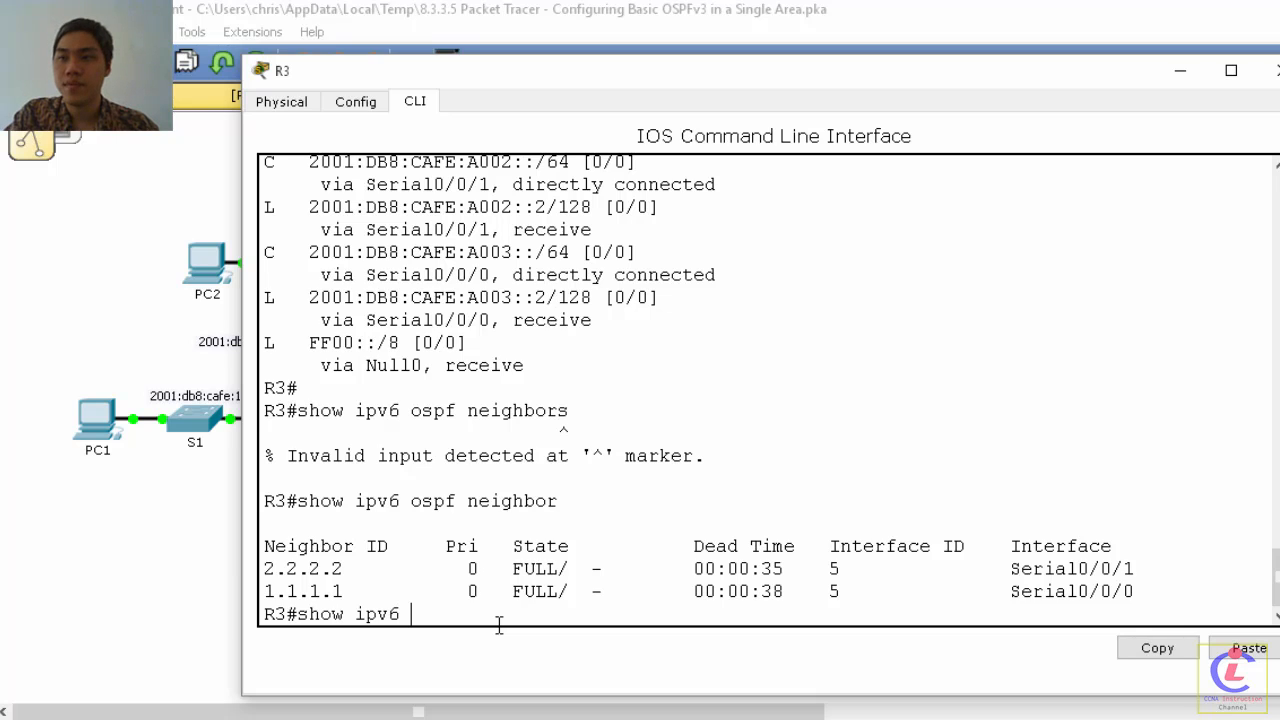
pyautogui.write('interfa')
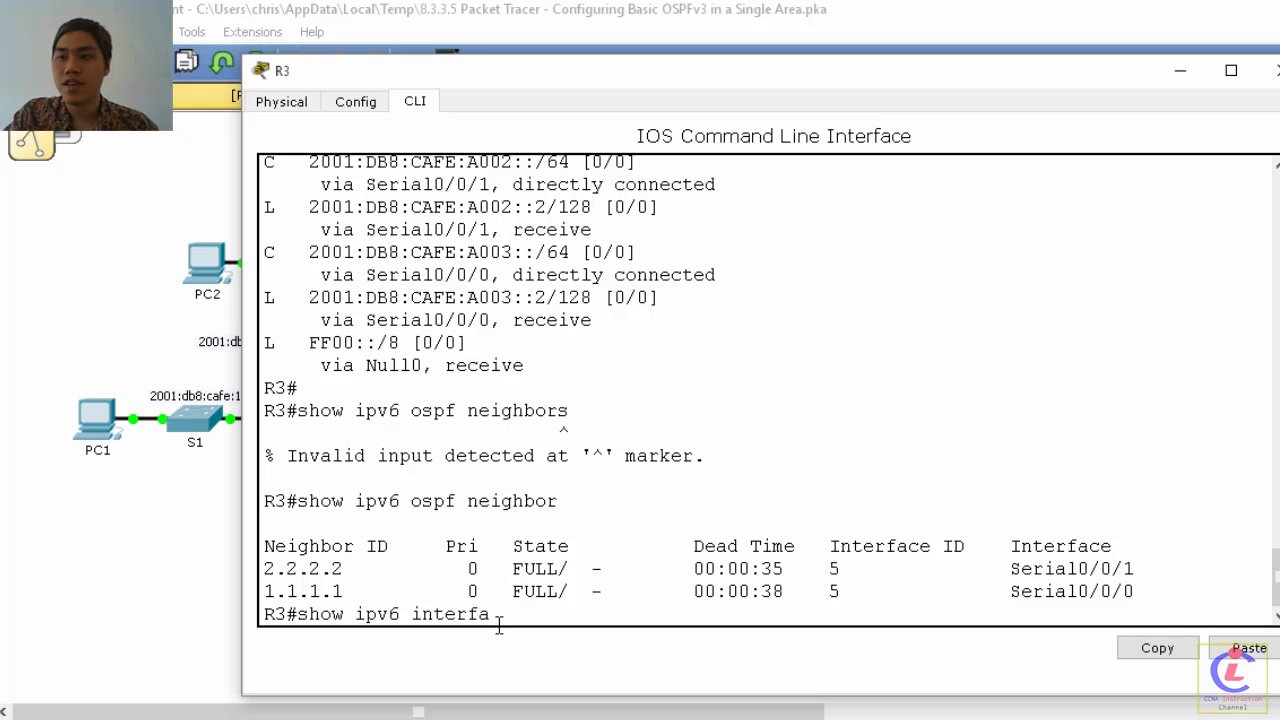
pyautogui.write('ces')
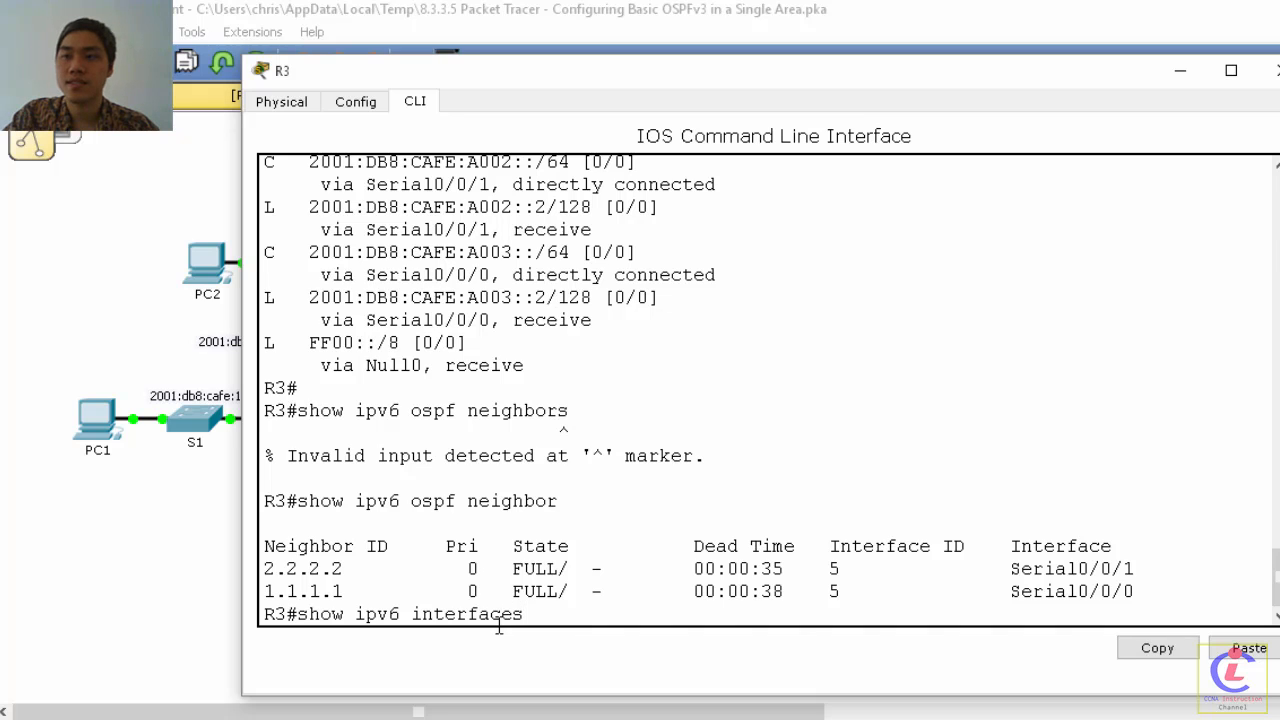
pyautogui.press('Return')
pyautogui.press('Up')
pyautogui.press('BackSpace')
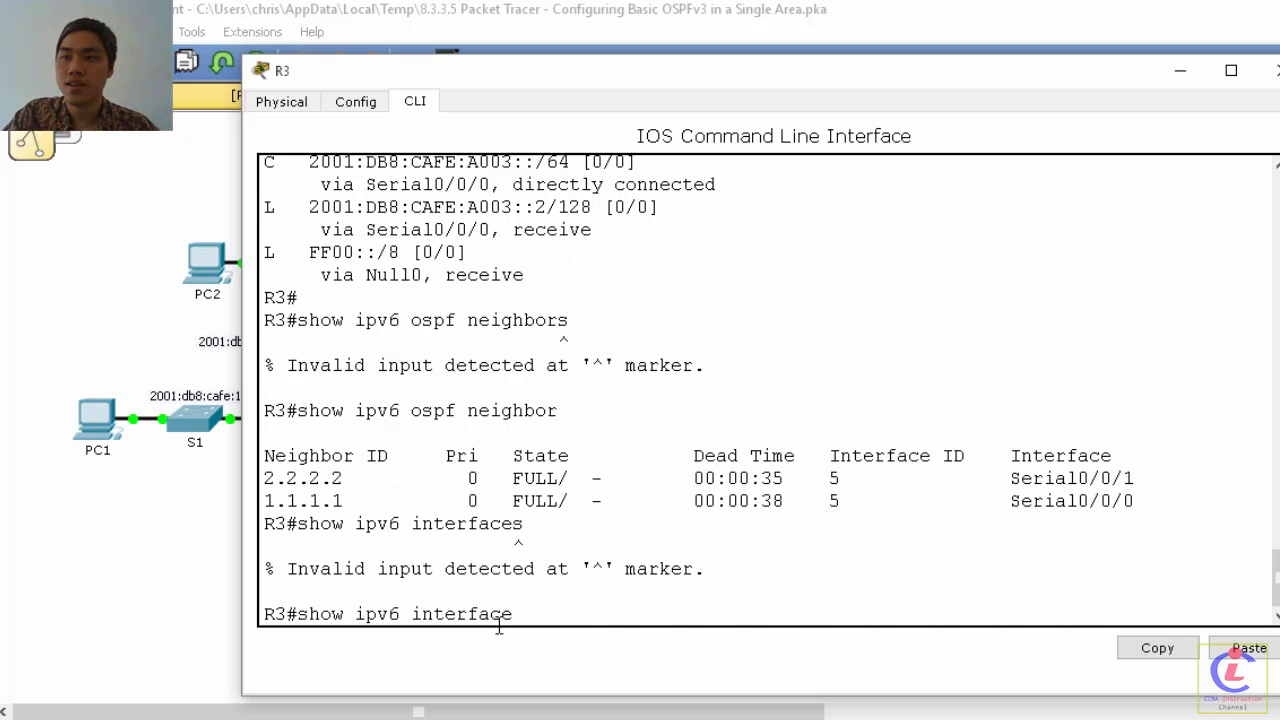
pyautogui.press('Return')
pyautogui.scroll(2, 600, 568)
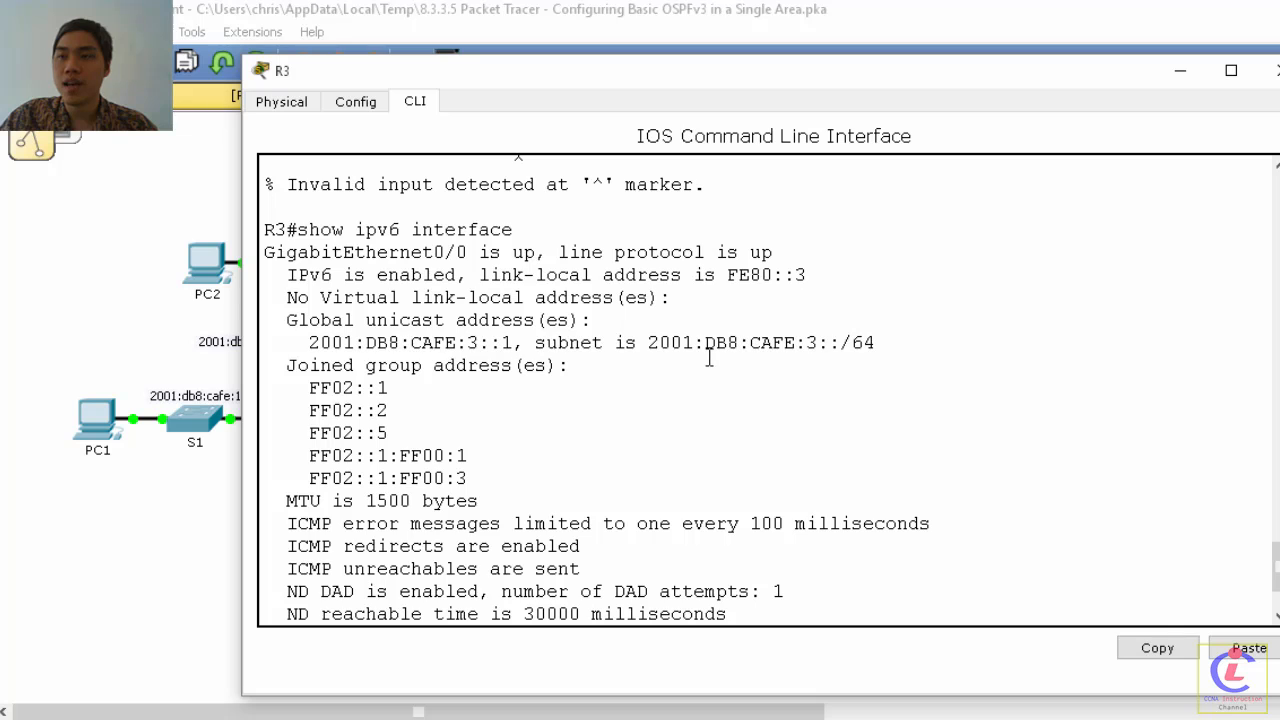
# Step: Page through the rest of R3's IPv6 interface output, reviewing the Serial0/0/1 section, and close R3's window
pyautogui.scroll(-2, 640, 410)
pyautogui.press('Return')
pyautogui.press('Return')
pyautogui.press('Return')
pyautogui.press('Return')
pyautogui.press('Return')
pyautogui.press('Return')
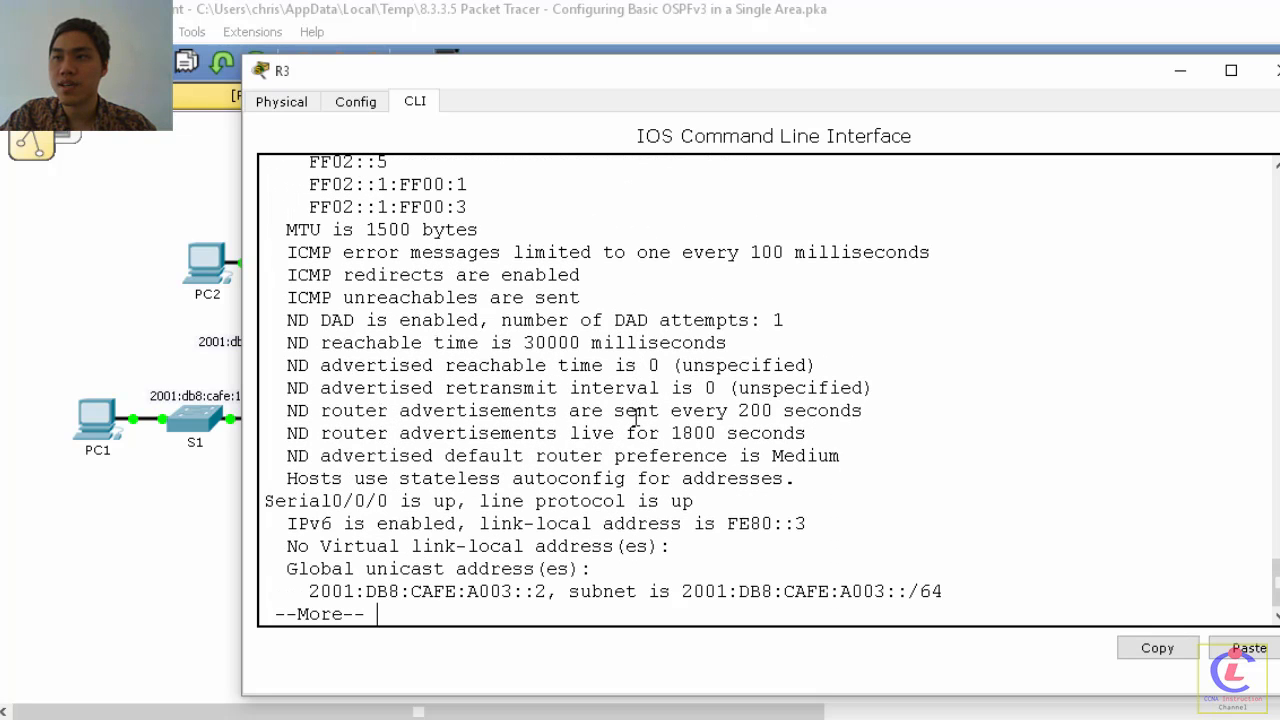
pyautogui.press('Return')
pyautogui.press('Return')
pyautogui.press('Return')
pyautogui.press('Return')
pyautogui.press('Return')
pyautogui.press('Return')
pyautogui.press('Return')
pyautogui.press('Return')
pyautogui.press('Return')
pyautogui.press('Return')
pyautogui.press('Return')
pyautogui.press('Return')
pyautogui.press('Return')
pyautogui.press('Return')
pyautogui.press('Return')
pyautogui.press('Return')
pyautogui.press('Return')
pyautogui.press('Return')
pyautogui.press('Return')
pyautogui.press('Return')
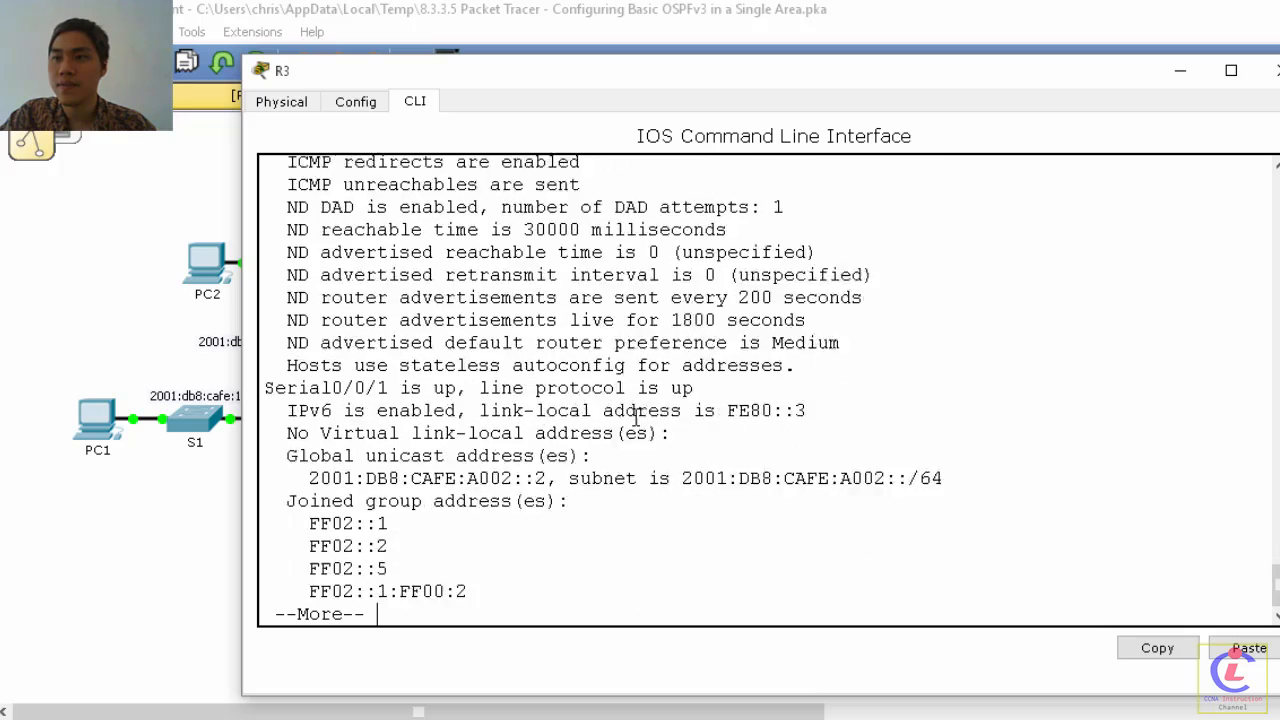
pyautogui.press('Return')
pyautogui.press('Return')
pyautogui.press('Return')
pyautogui.press('Return')
pyautogui.press('Return')
pyautogui.press('Return')
pyautogui.press('Return')
pyautogui.press('Return')
pyautogui.press('Return')
pyautogui.press('Return')
pyautogui.press('Return')
pyautogui.press('Return')
pyautogui.press('Return')
pyautogui.press('Return')
pyautogui.press('Return')
pyautogui.press('Return')
pyautogui.press('Return')
pyautogui.press('Return')
pyautogui.press('Return')
pyautogui.press('Return')
pyautogui.scroll(3, 620, 430)
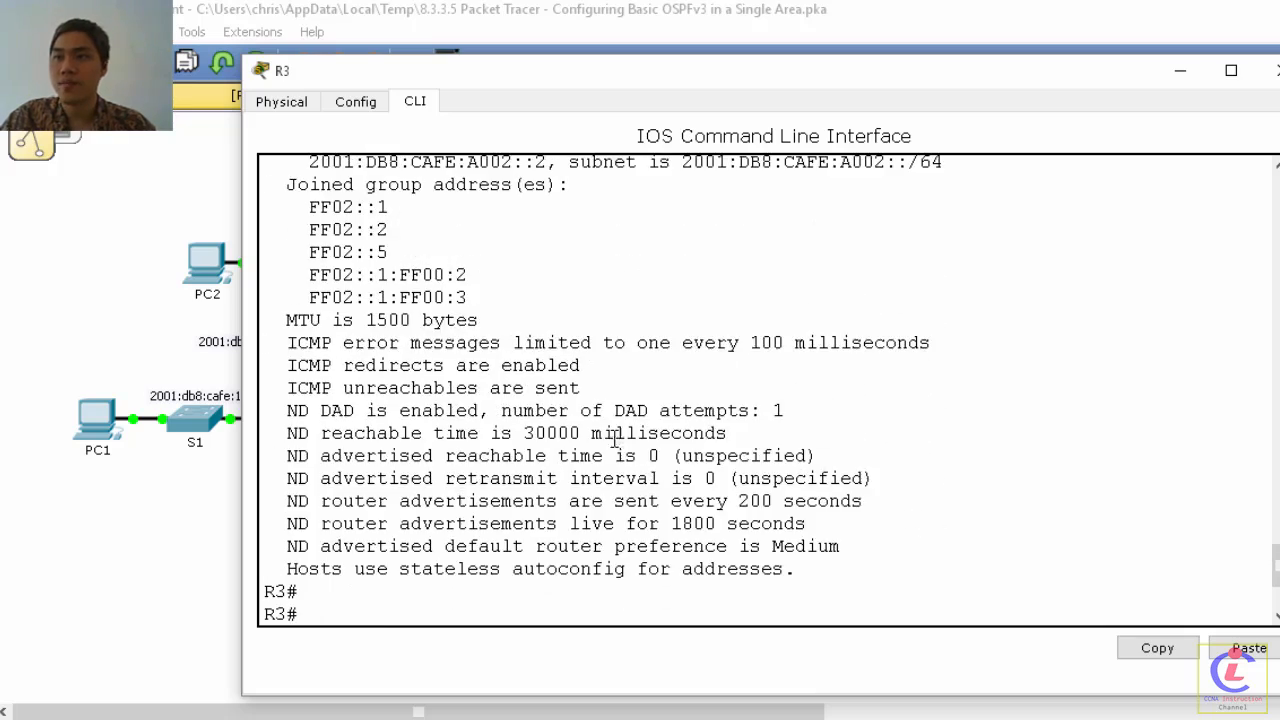
pyautogui.scroll(2, 517, 458)
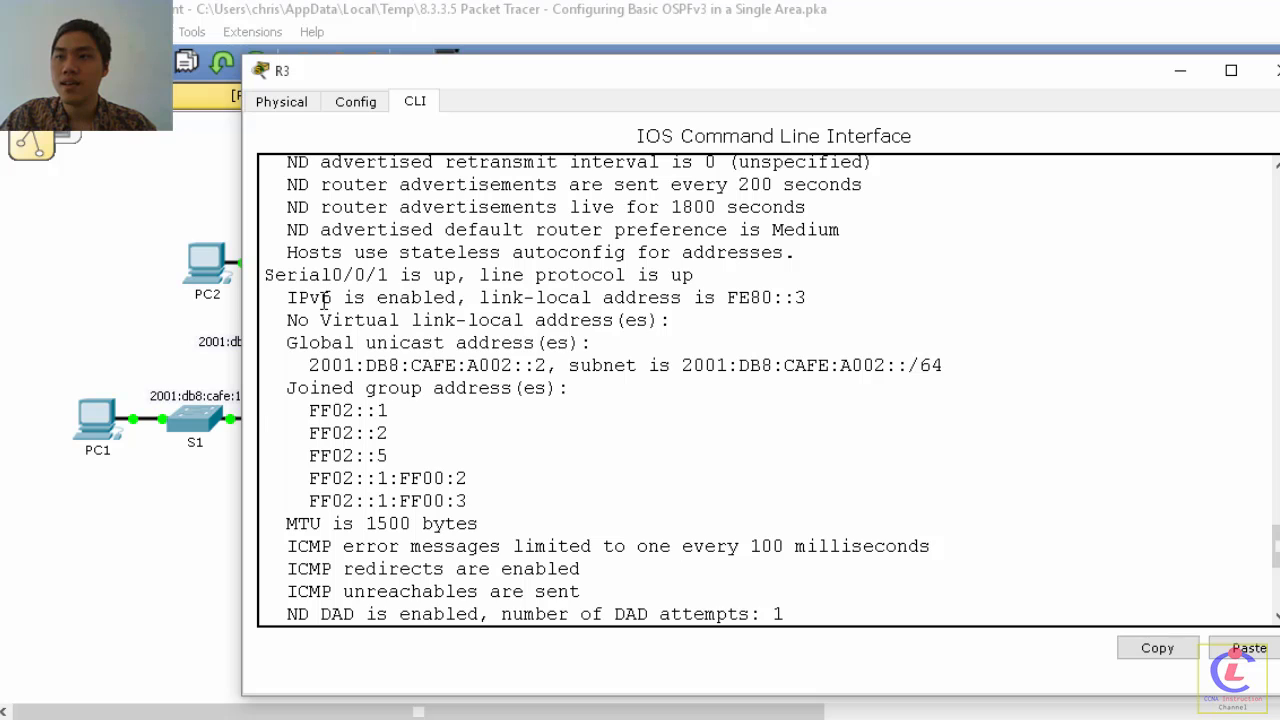
pyautogui.scroll(2, 462, 388)
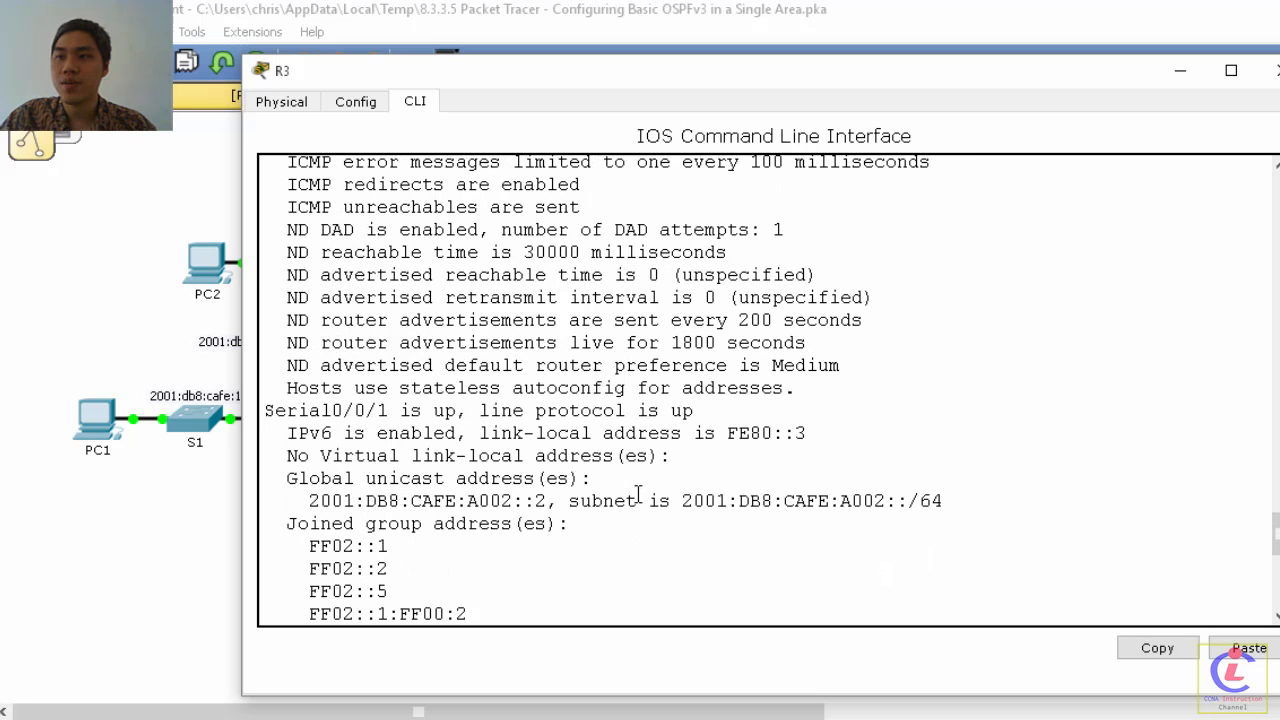
pyautogui.scroll(-8, 638, 497)
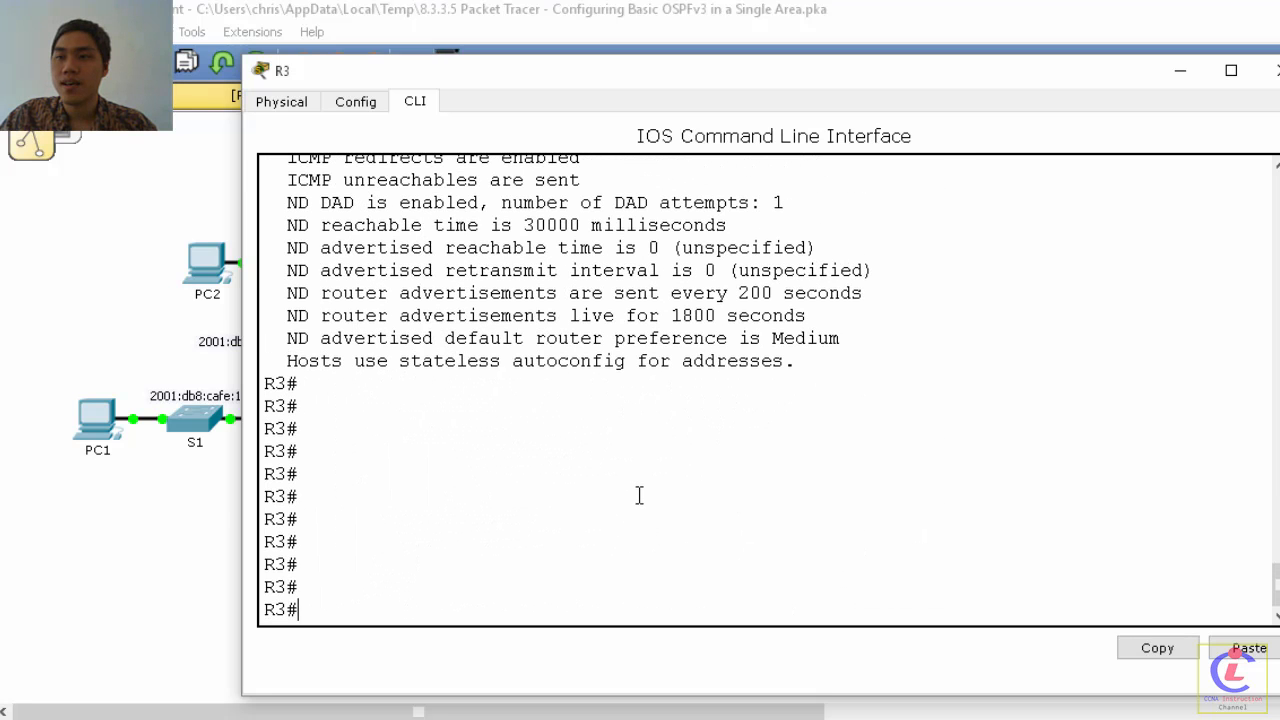
pyautogui.click(1276, 70)
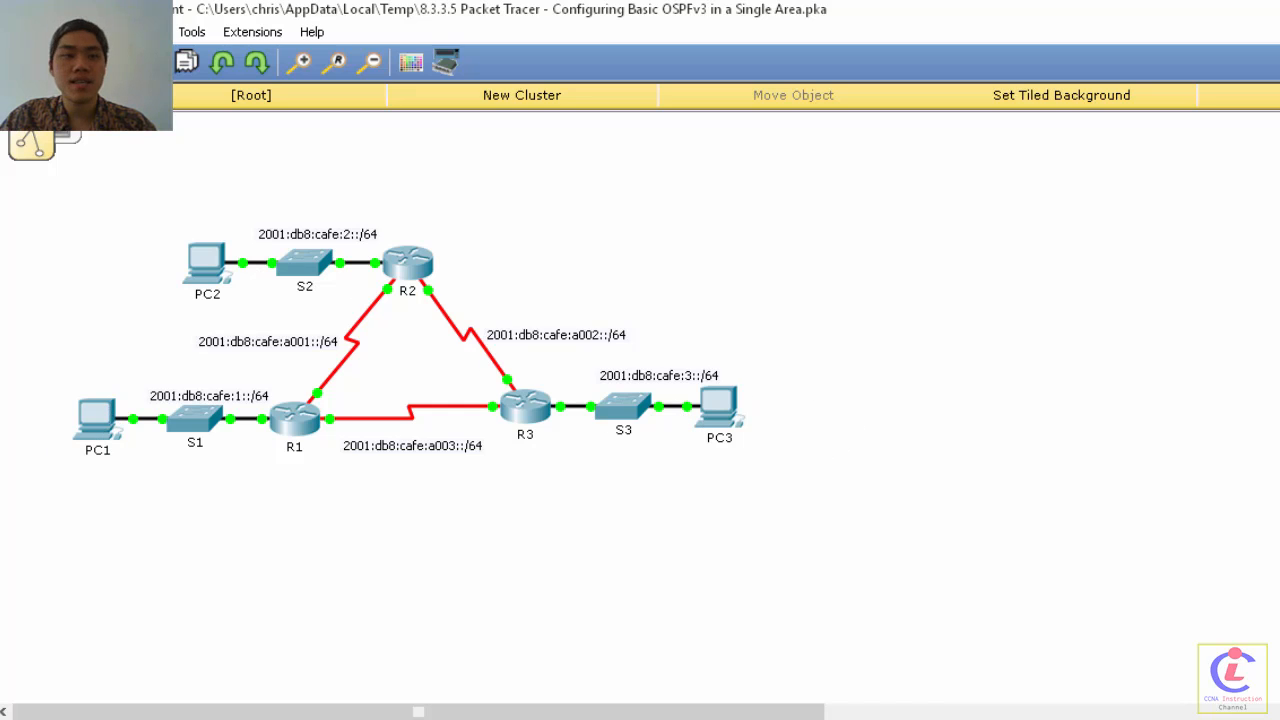
# Step: Bring up the activity instructions and highlight PC3's IPv6 address 2001:db8:cafe:3::10/64 in the addressing table
pyautogui.hotkey('alt', 'Tab')
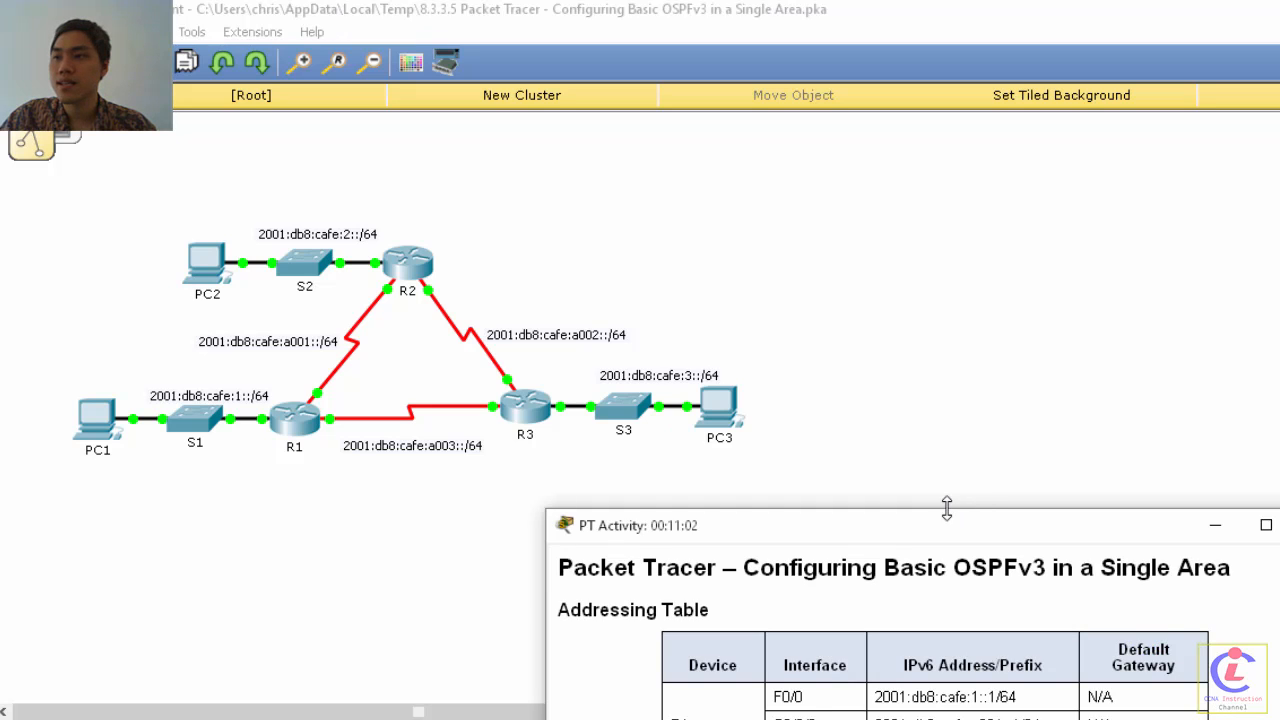
pyautogui.moveTo(957, 532); pyautogui.dragTo(828, 97)
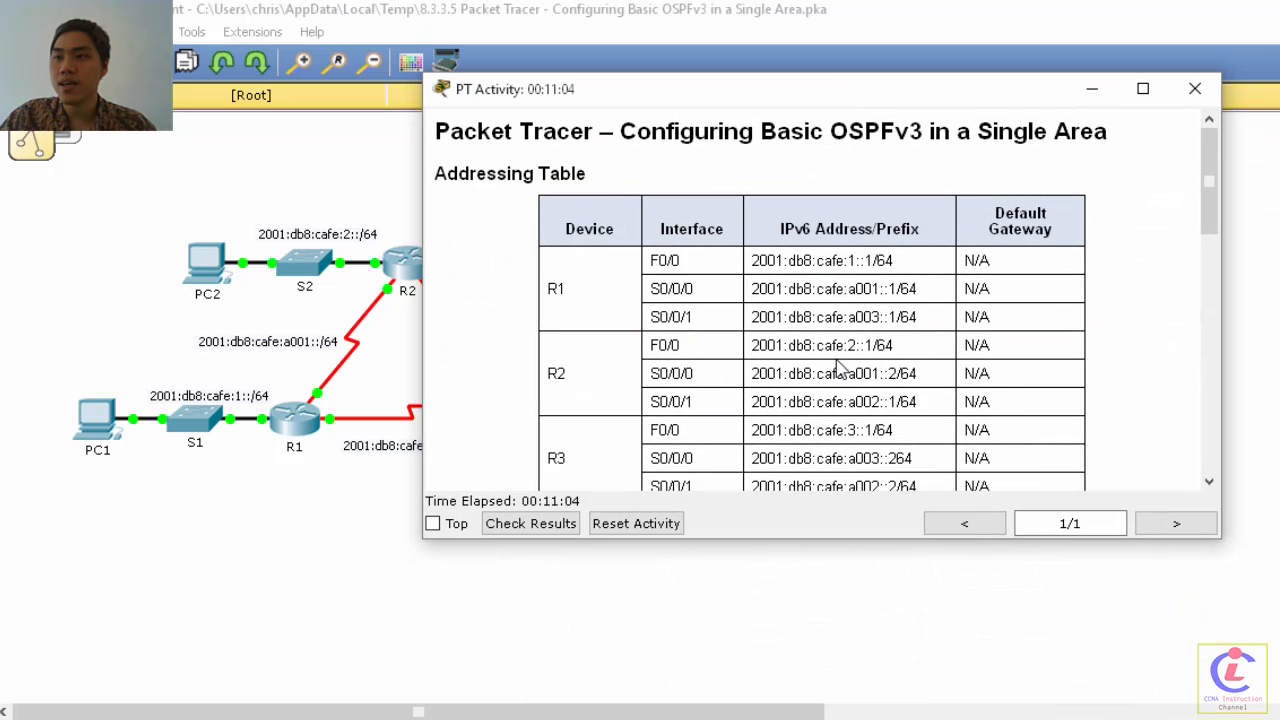
pyautogui.scroll(-3, 838, 368)
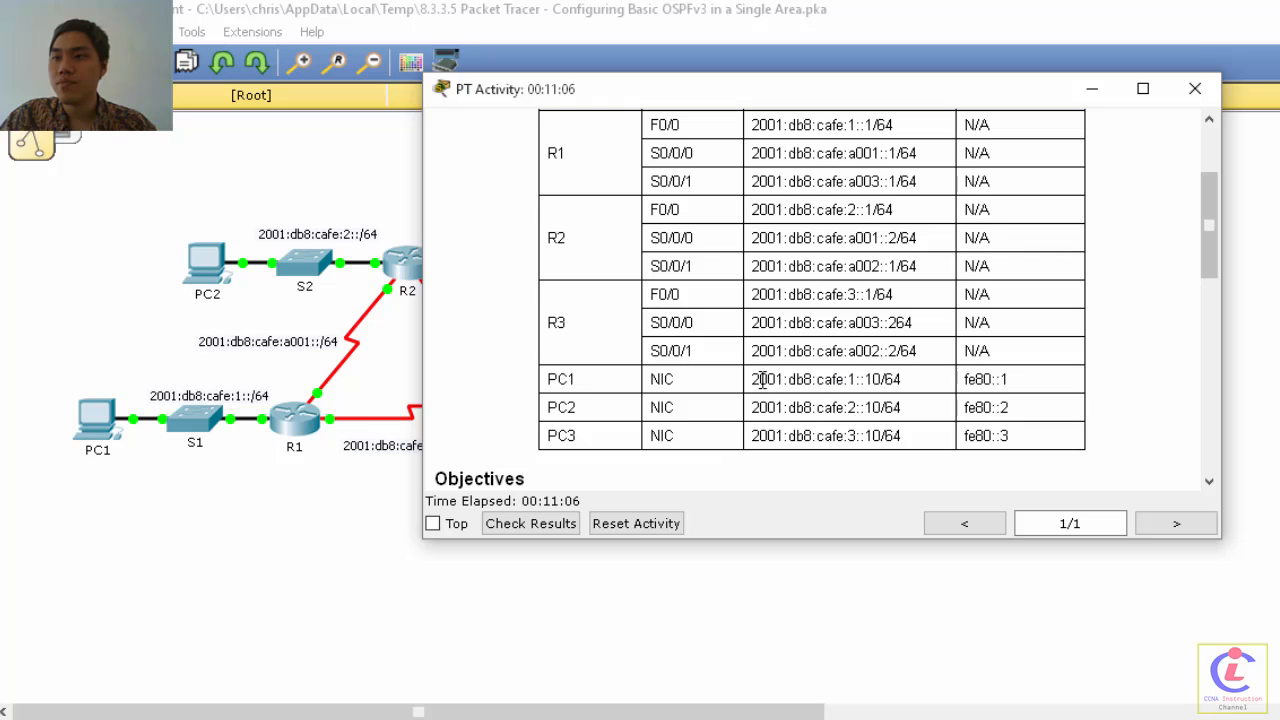
pyautogui.moveTo(757, 435); pyautogui.dragTo(906, 437)
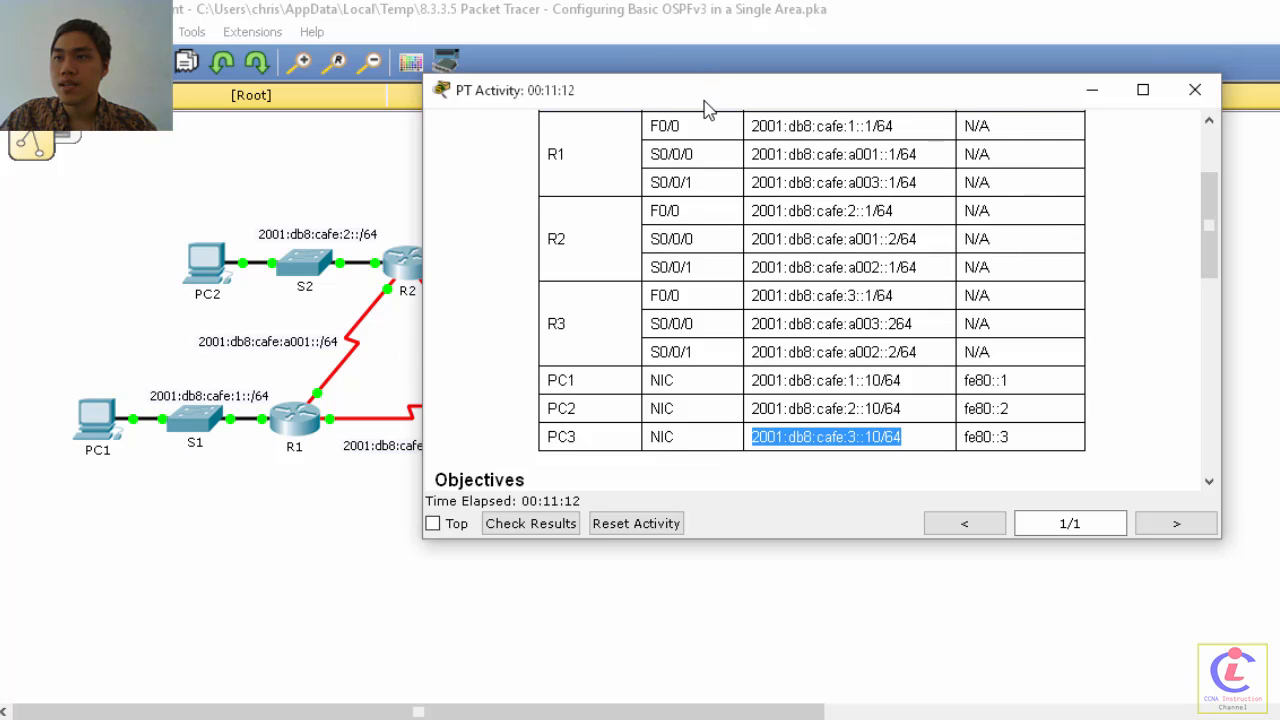
pyautogui.moveTo(706, 100); pyautogui.dragTo(871, 90)
# Step: Open the Command Prompt on PC1's desktop
pyautogui.click(112, 425)
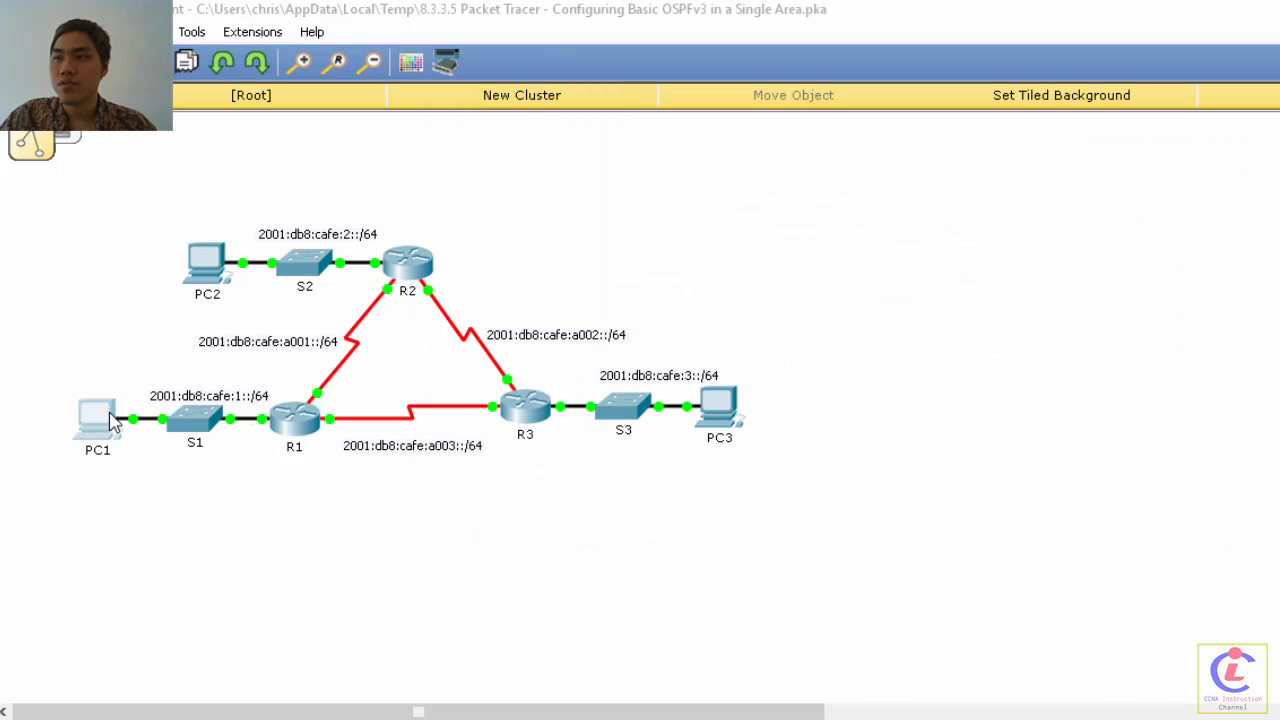
pyautogui.click(628, 178)
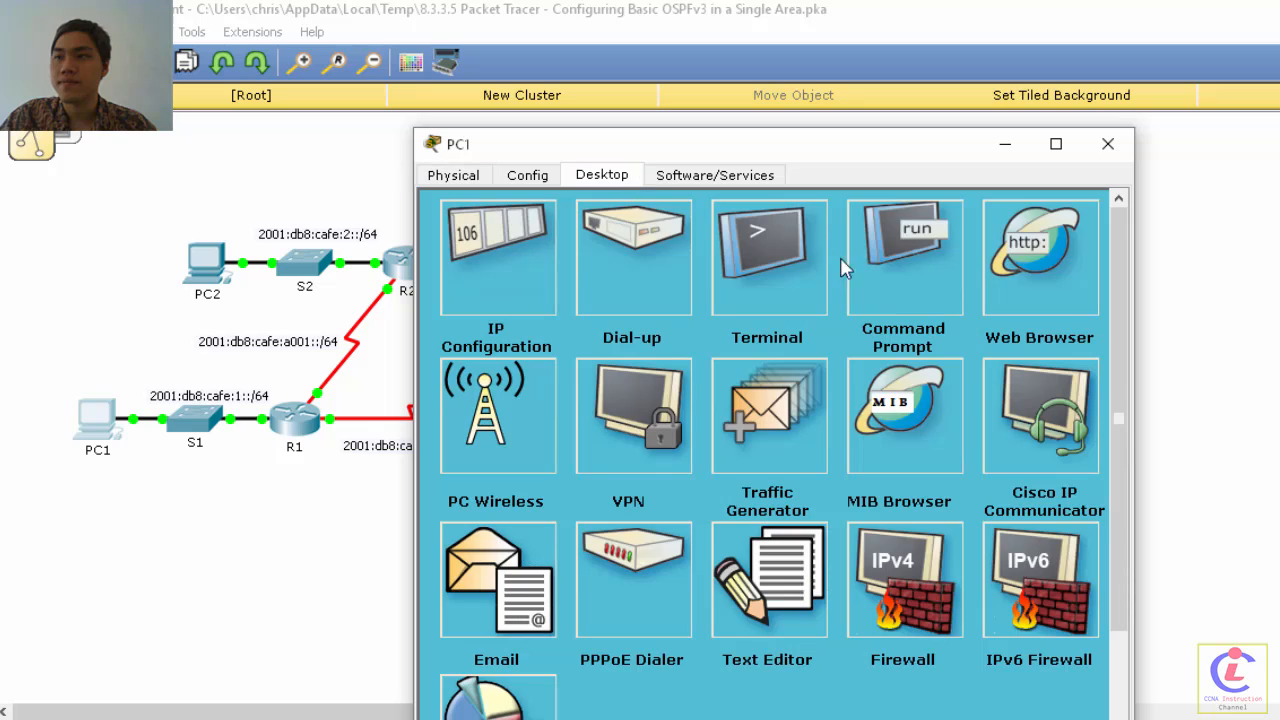
pyautogui.click(888, 287)
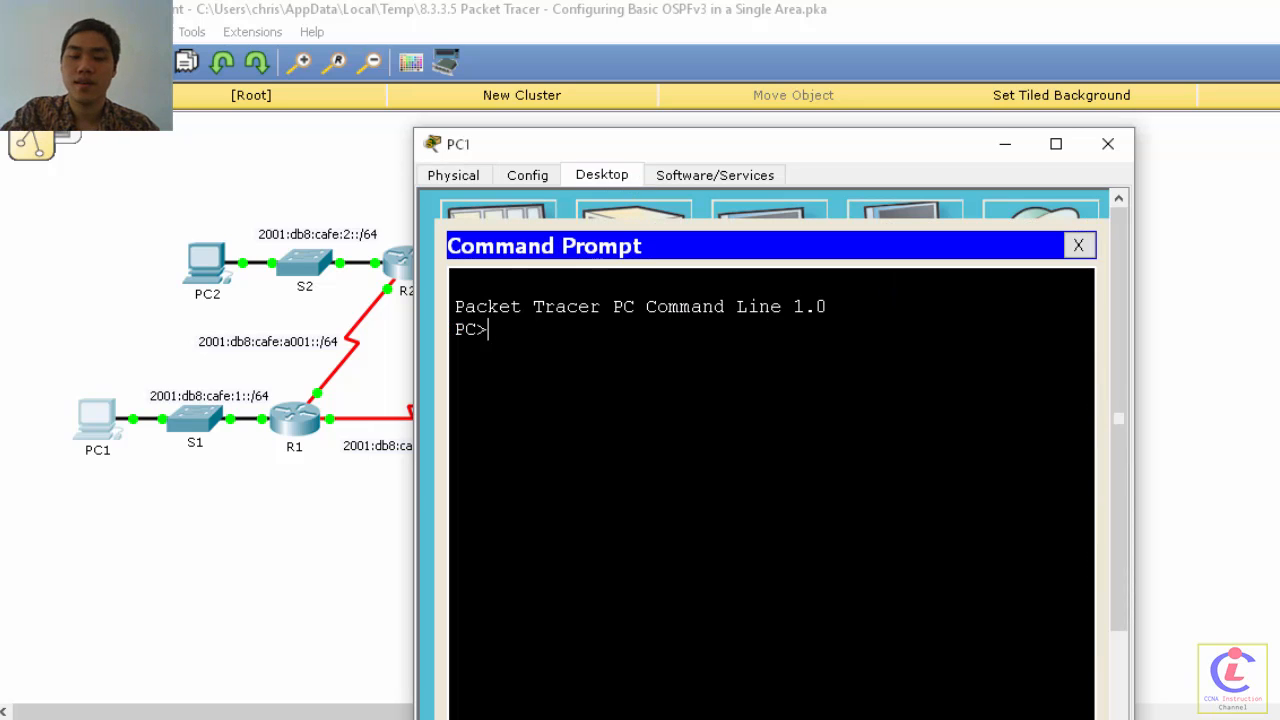
# Step: Ping PC3 at 2001:db8:cafe:3::10 from PC1, taking the address from the activity's addressing table, and close PC1's window
pyautogui.write('ping ')
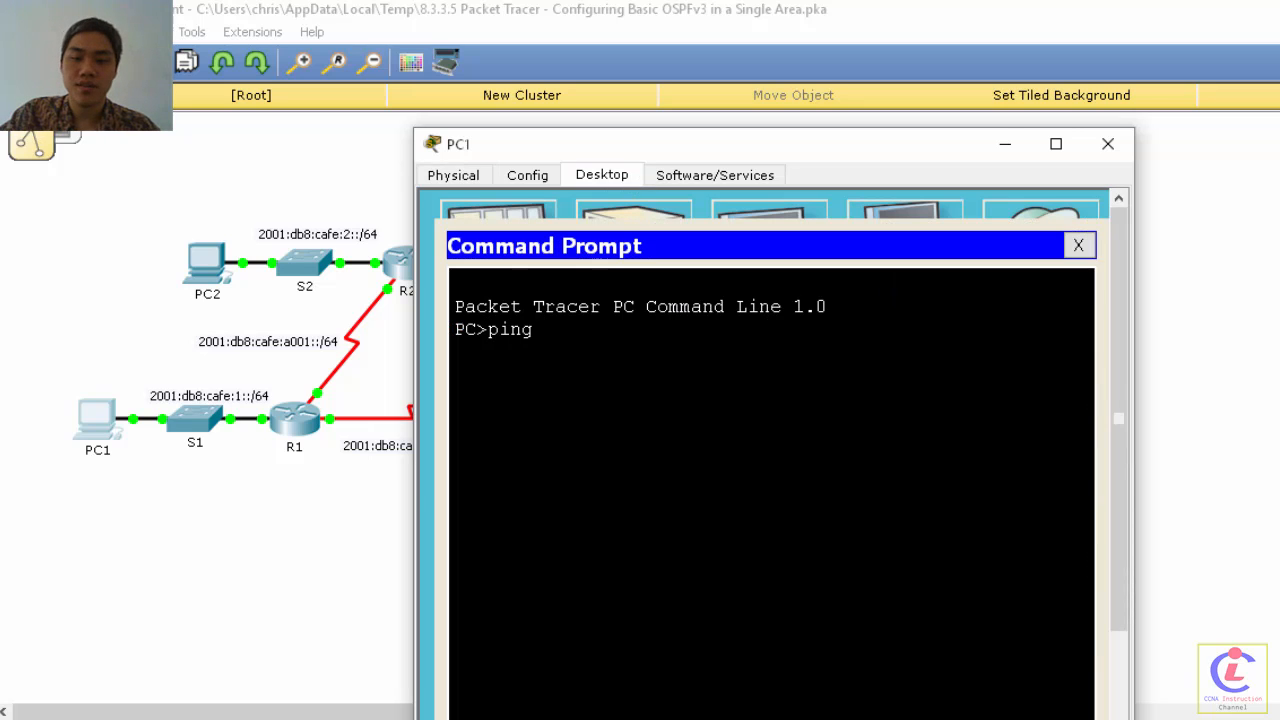
pyautogui.write('2001:db')
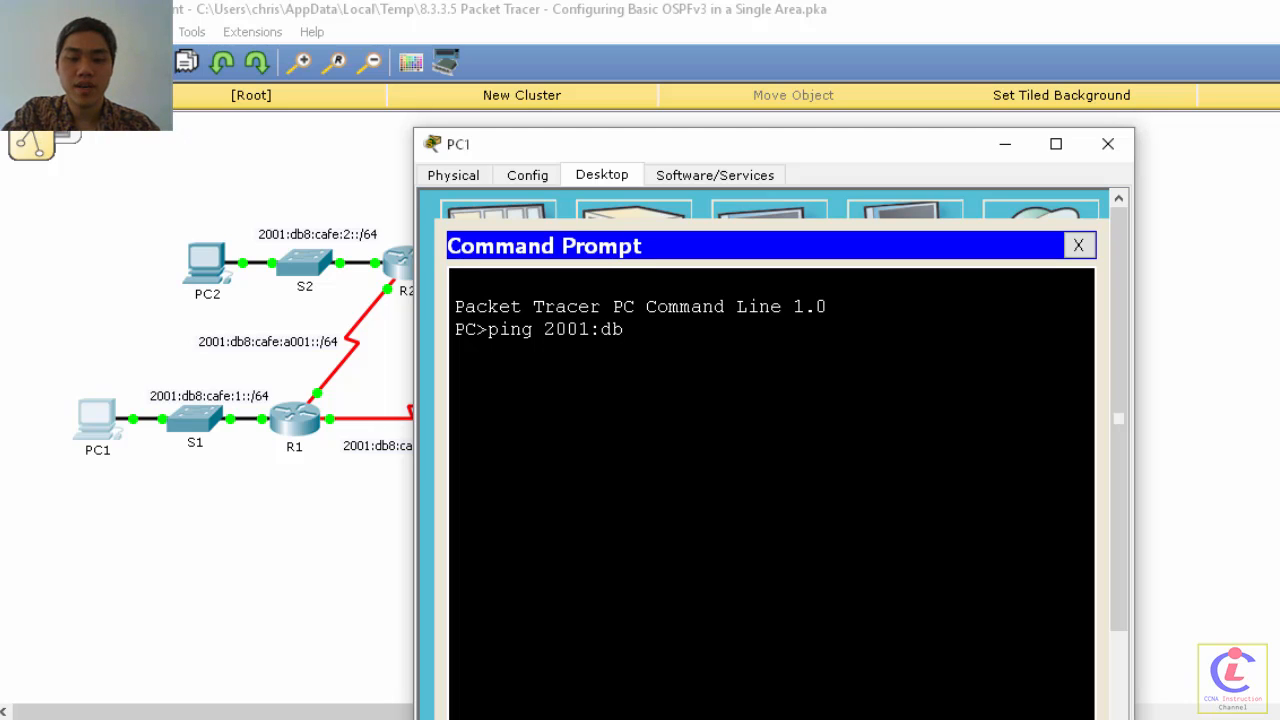
pyautogui.write('8:')
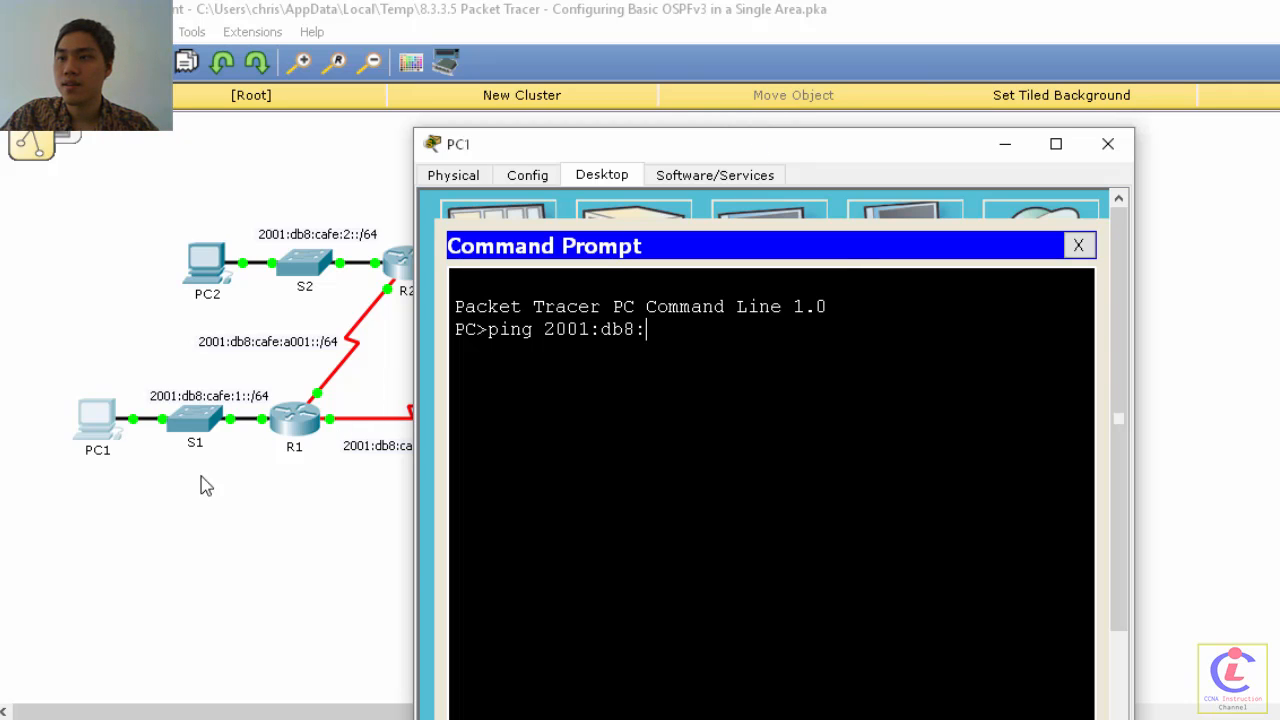
pyautogui.hotkey('alt', 'Tab')
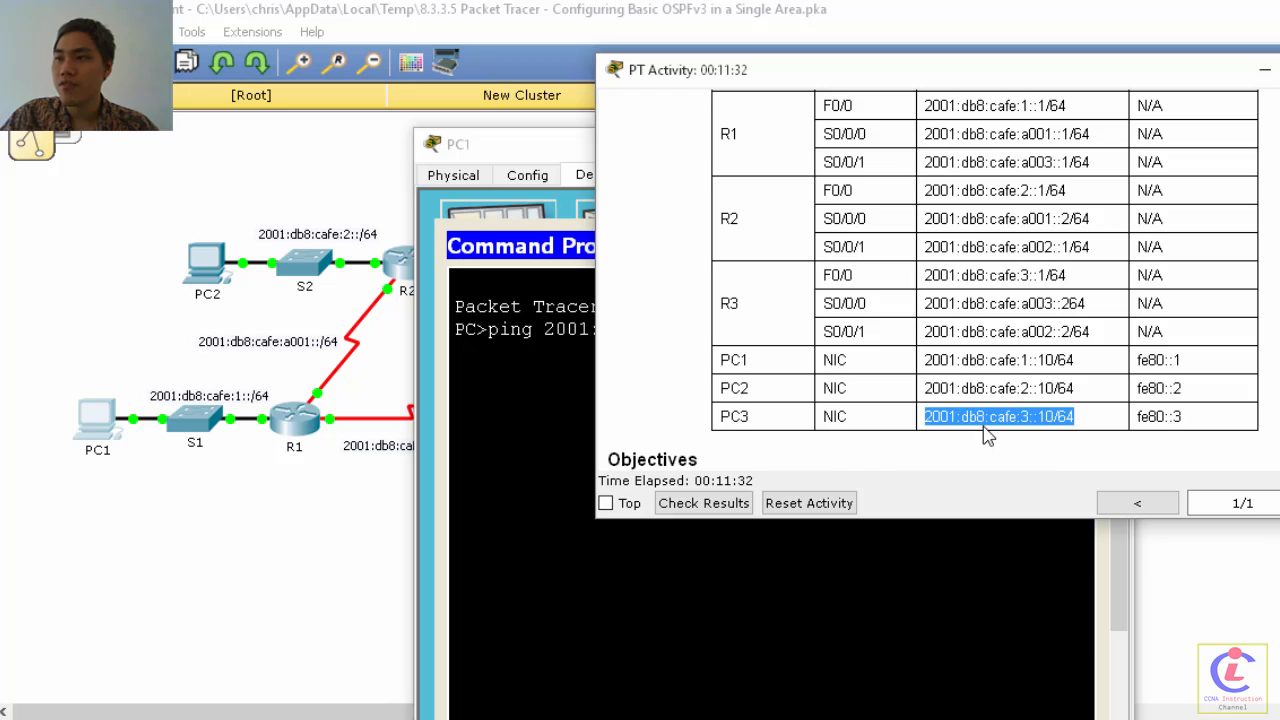
pyautogui.click(578, 416)
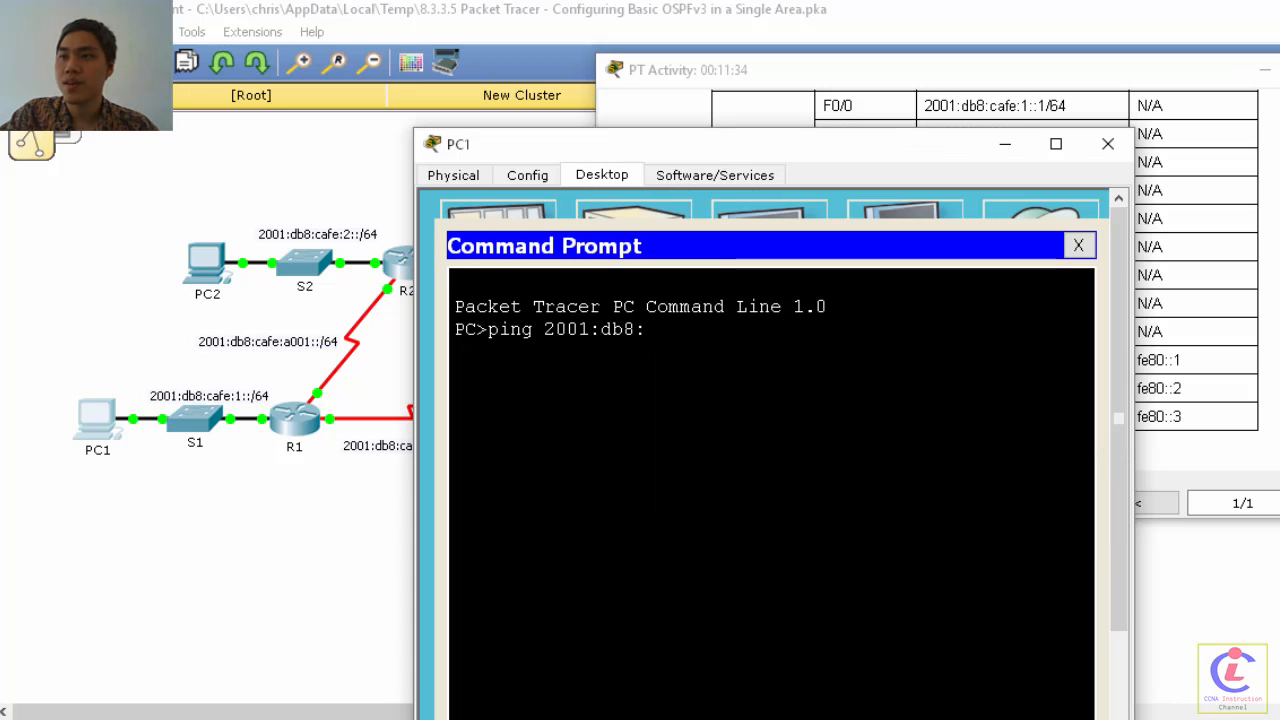
pyautogui.write('cafe')
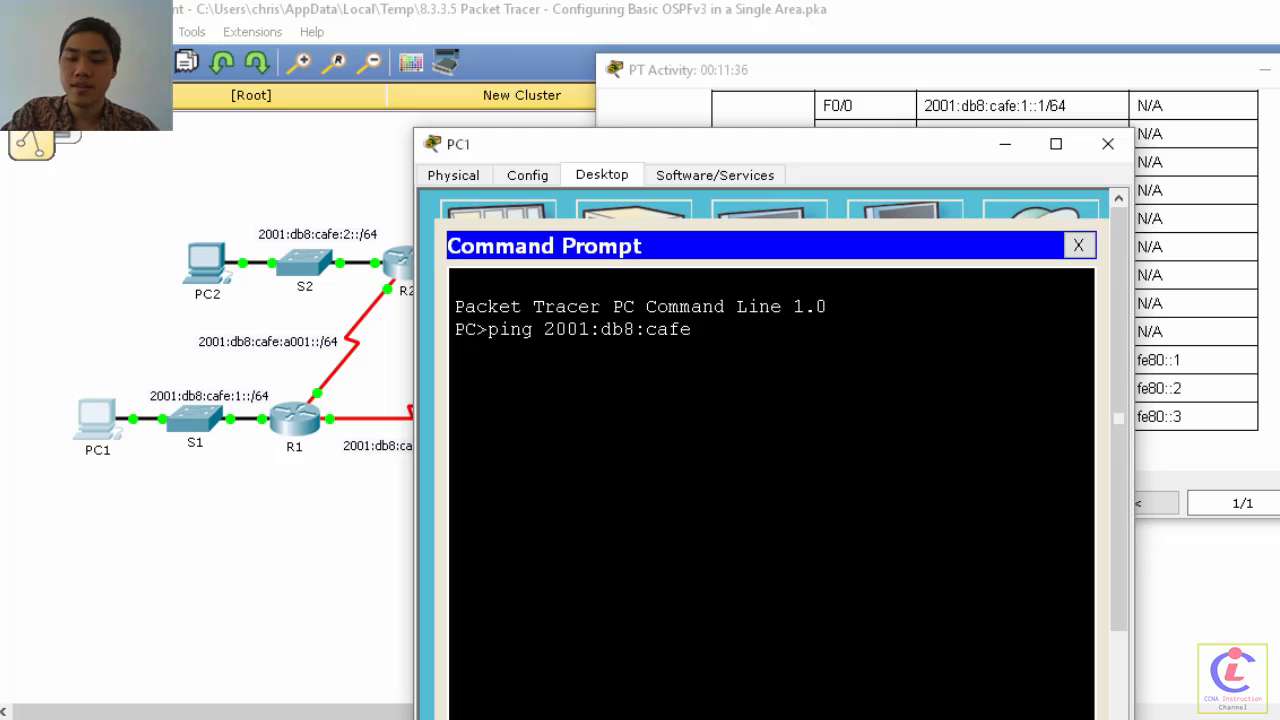
pyautogui.write('::')
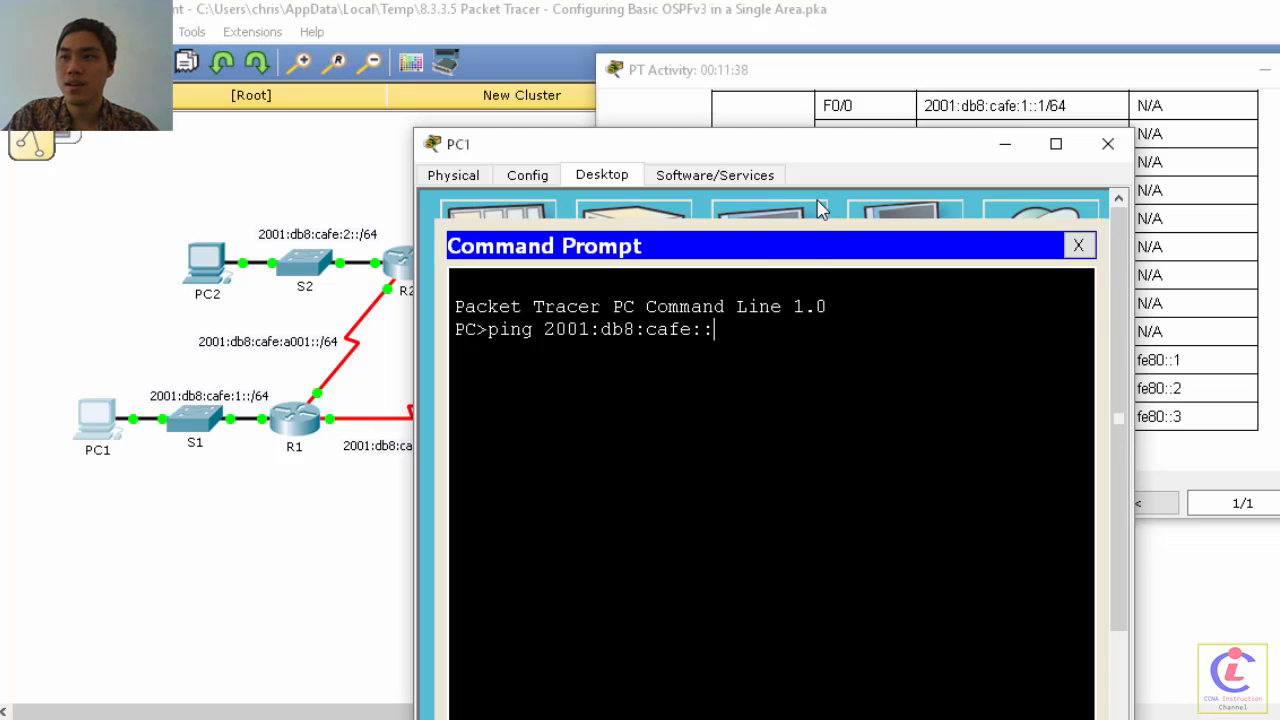
pyautogui.press('Left')
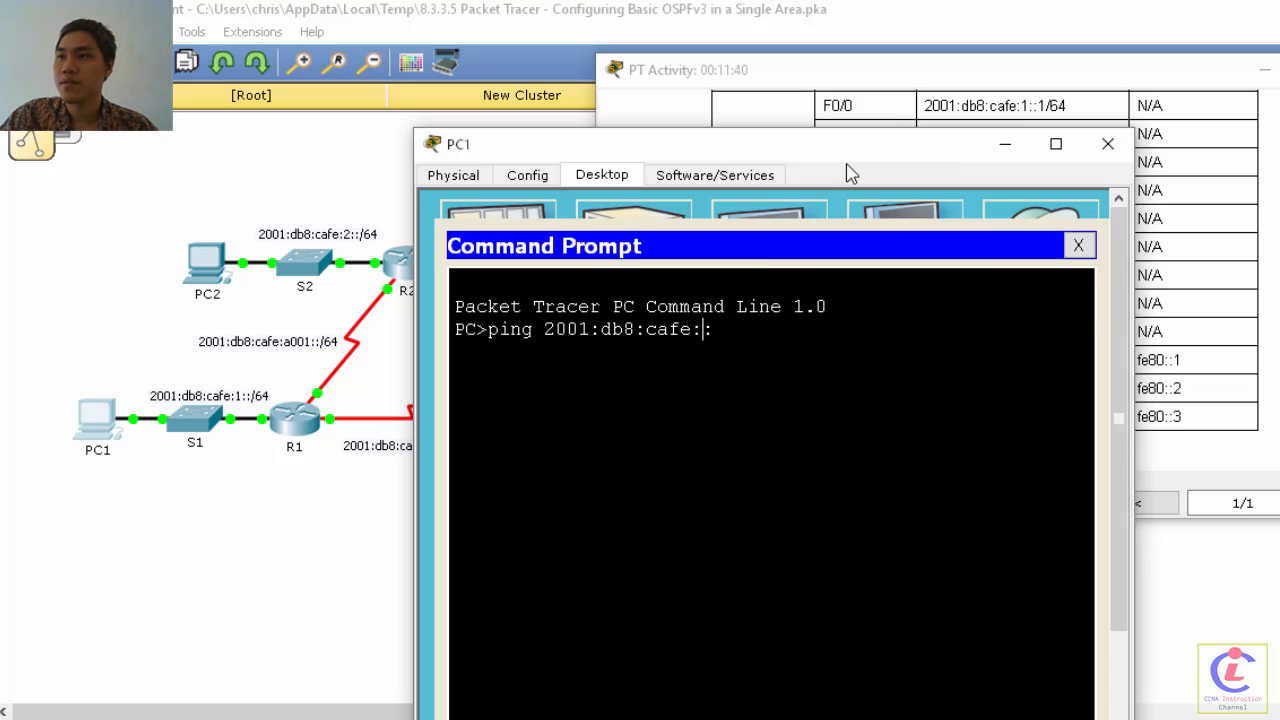
pyautogui.moveTo(849, 165); pyautogui.dragTo(479, 149)
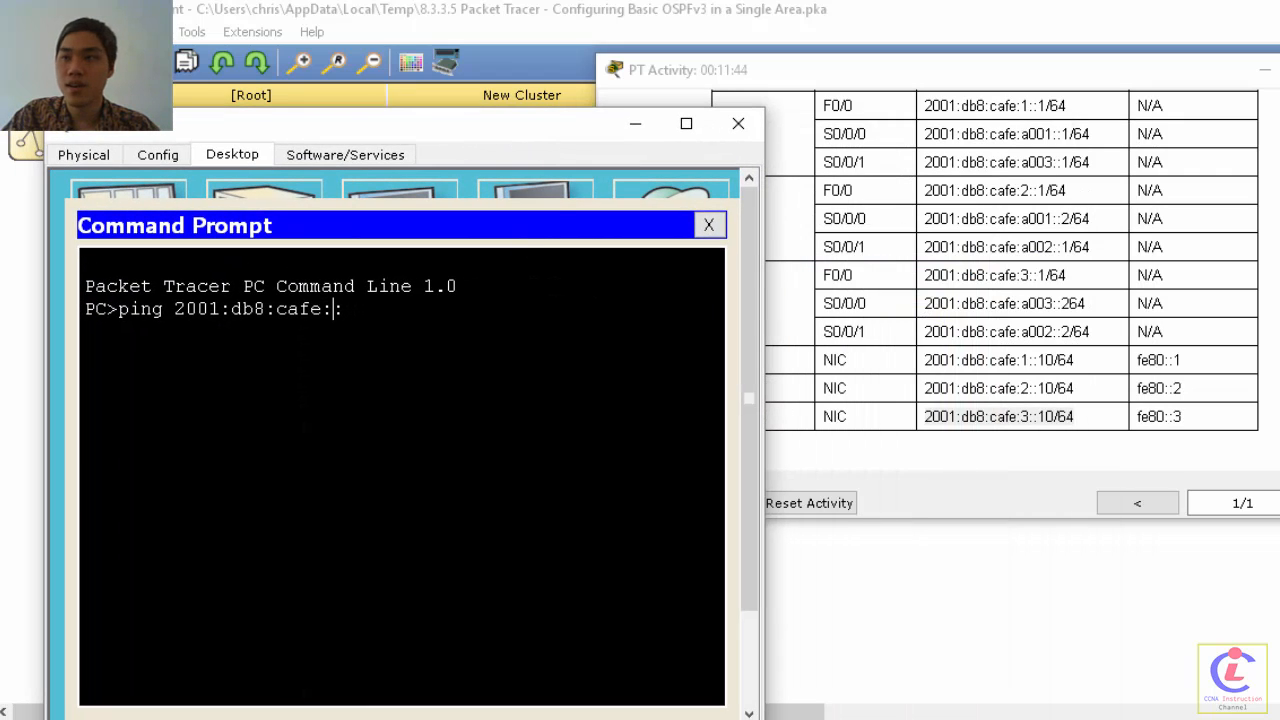
pyautogui.write(':10')
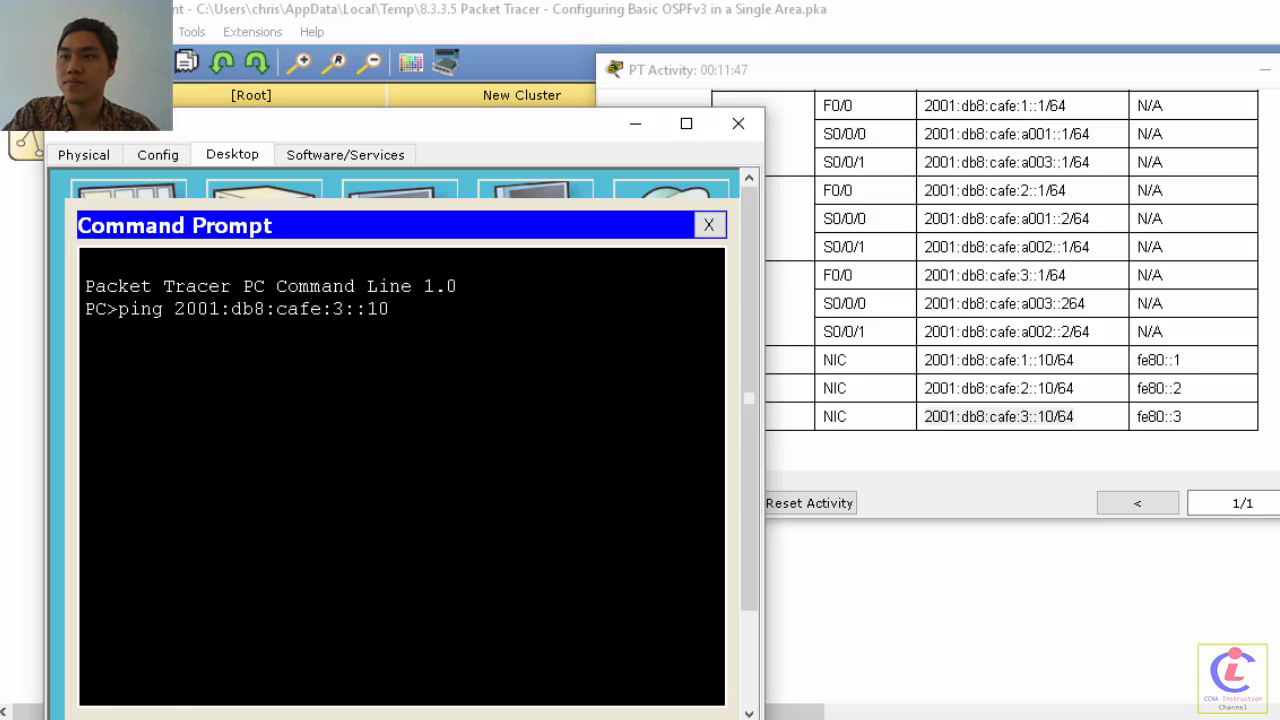
pyautogui.press('Return')
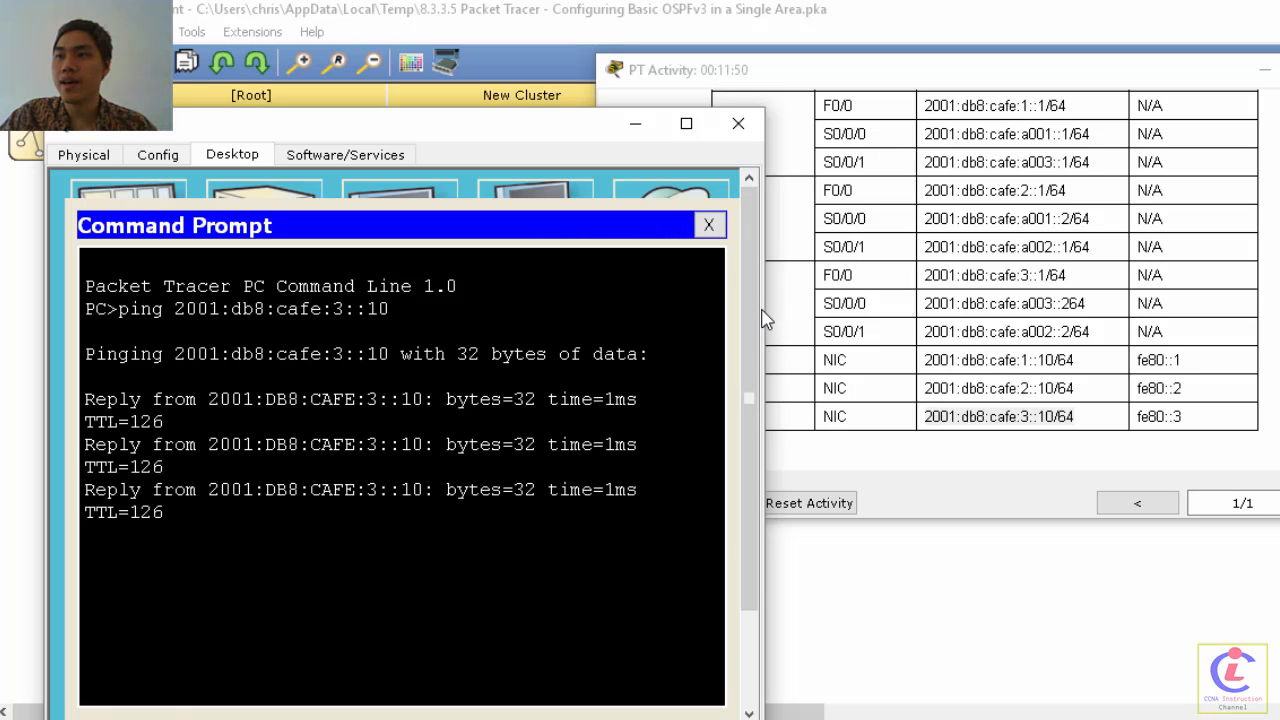
pyautogui.moveTo(765, 318); pyautogui.dragTo(876, 318)
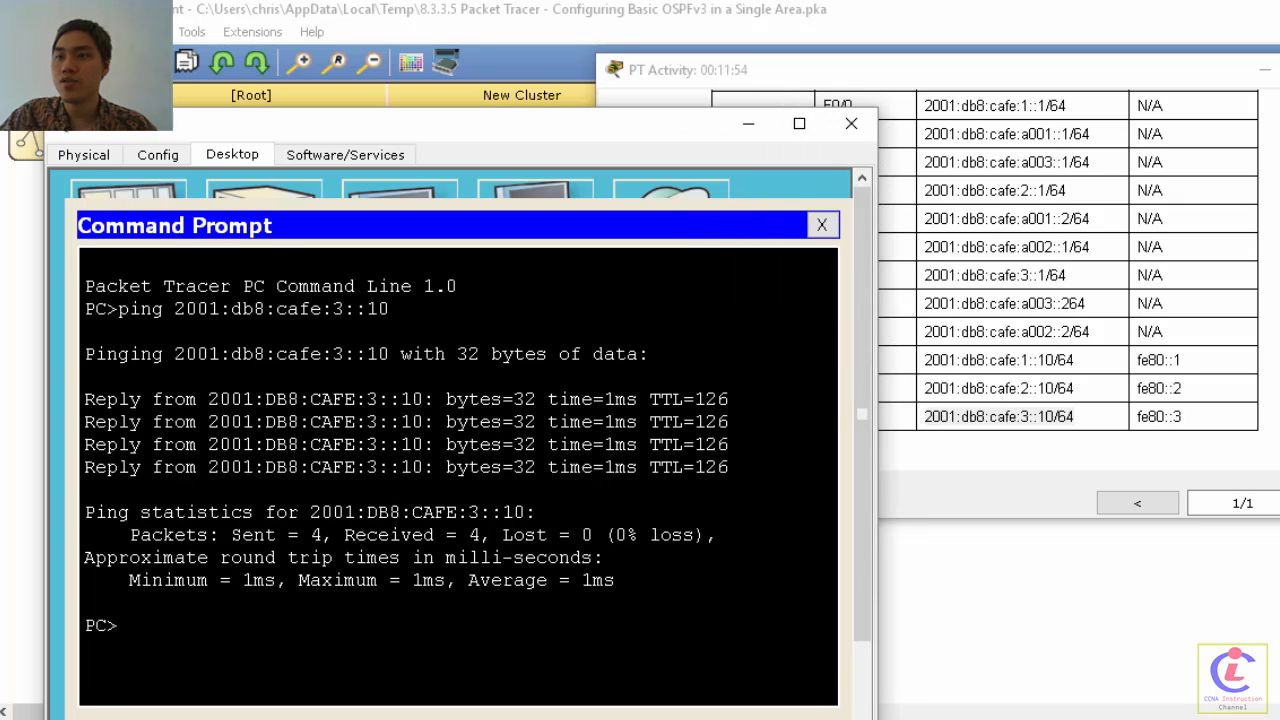
pyautogui.click(740, 128)
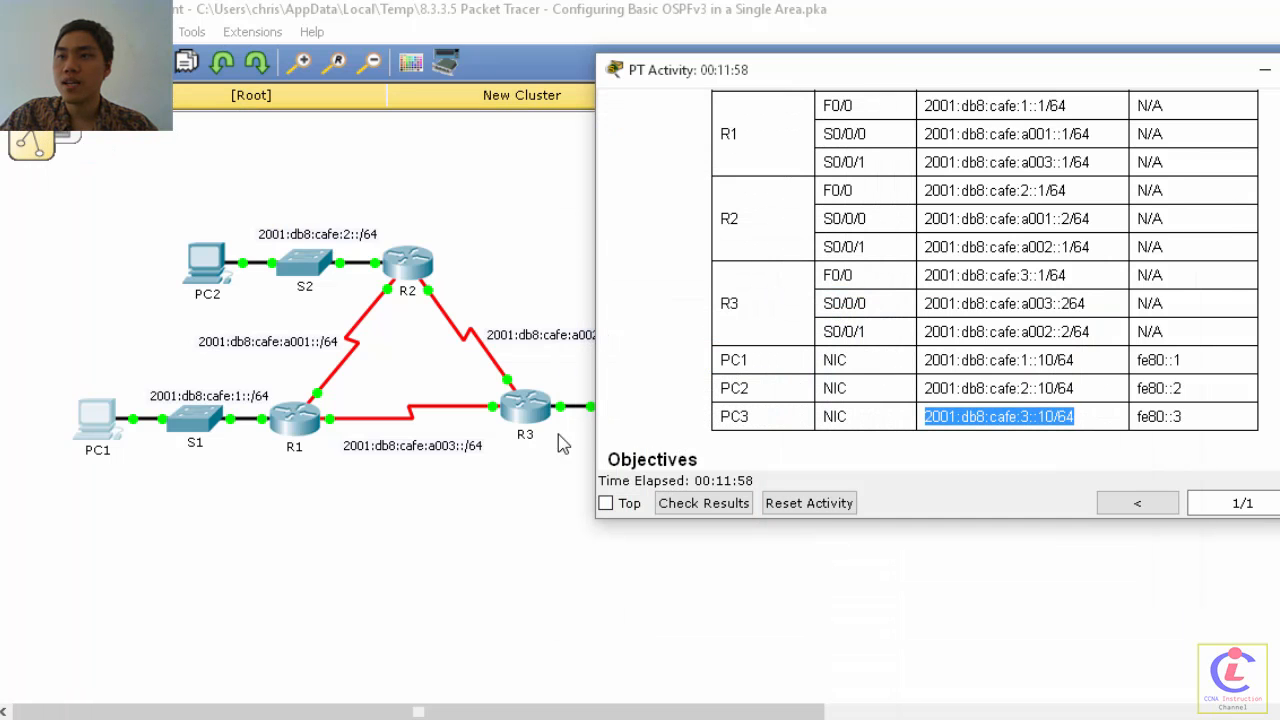
# Step: Open PC3's Command Prompt, ping PC2 at 2001:db8:cafe:2::10, and widen the window to read the replies
pyautogui.moveTo(849, 71); pyautogui.dragTo(1021, 81)
pyautogui.click(718, 405)
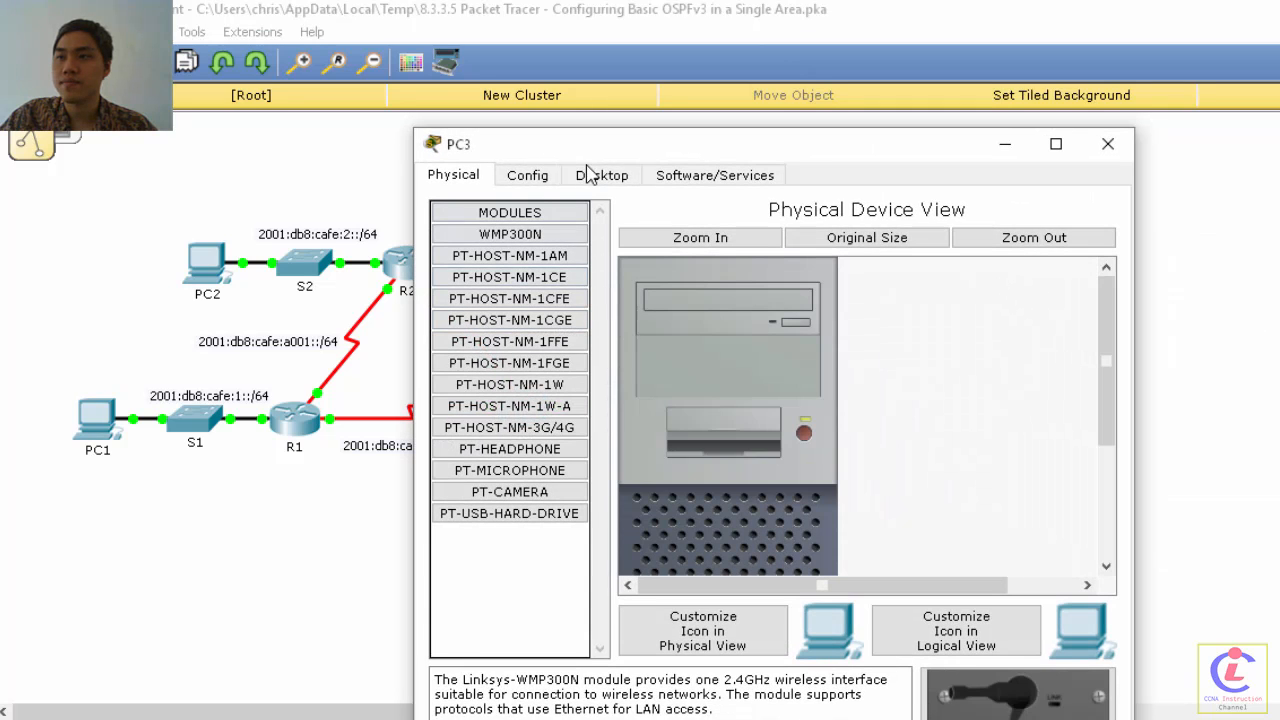
pyautogui.click(603, 175)
pyautogui.click(931, 306)
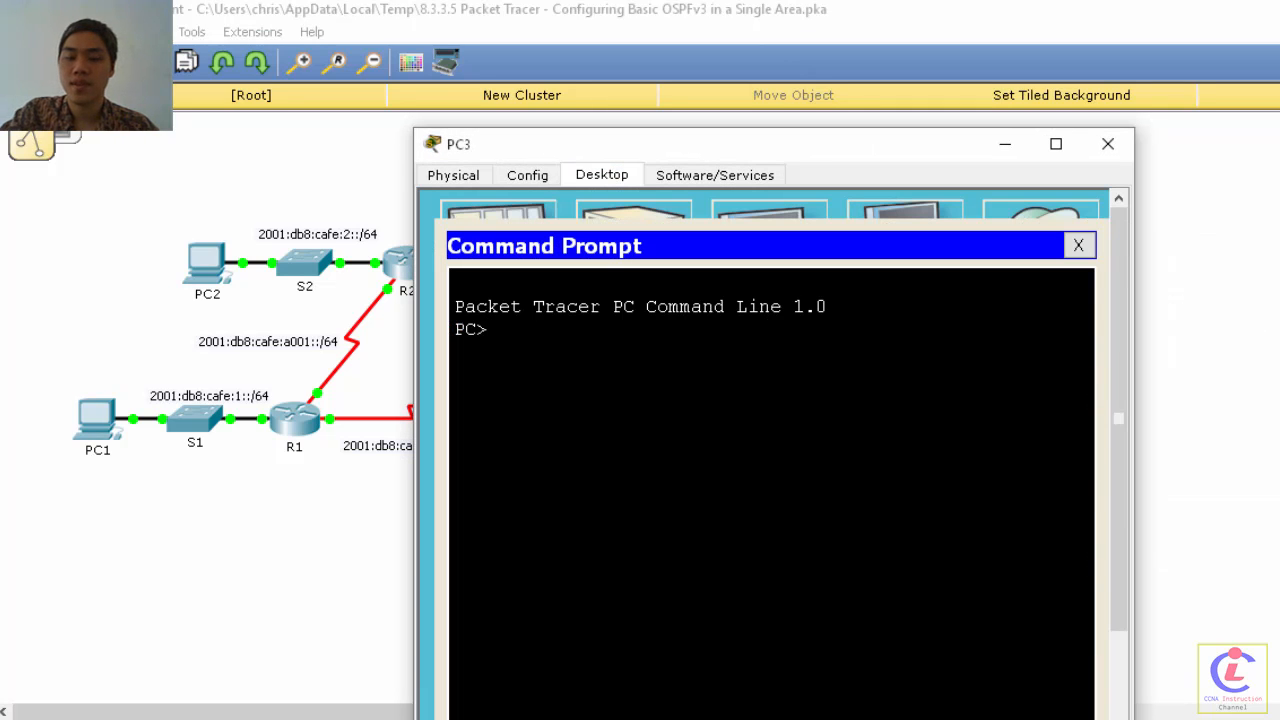
pyautogui.write('ping 2001:db')
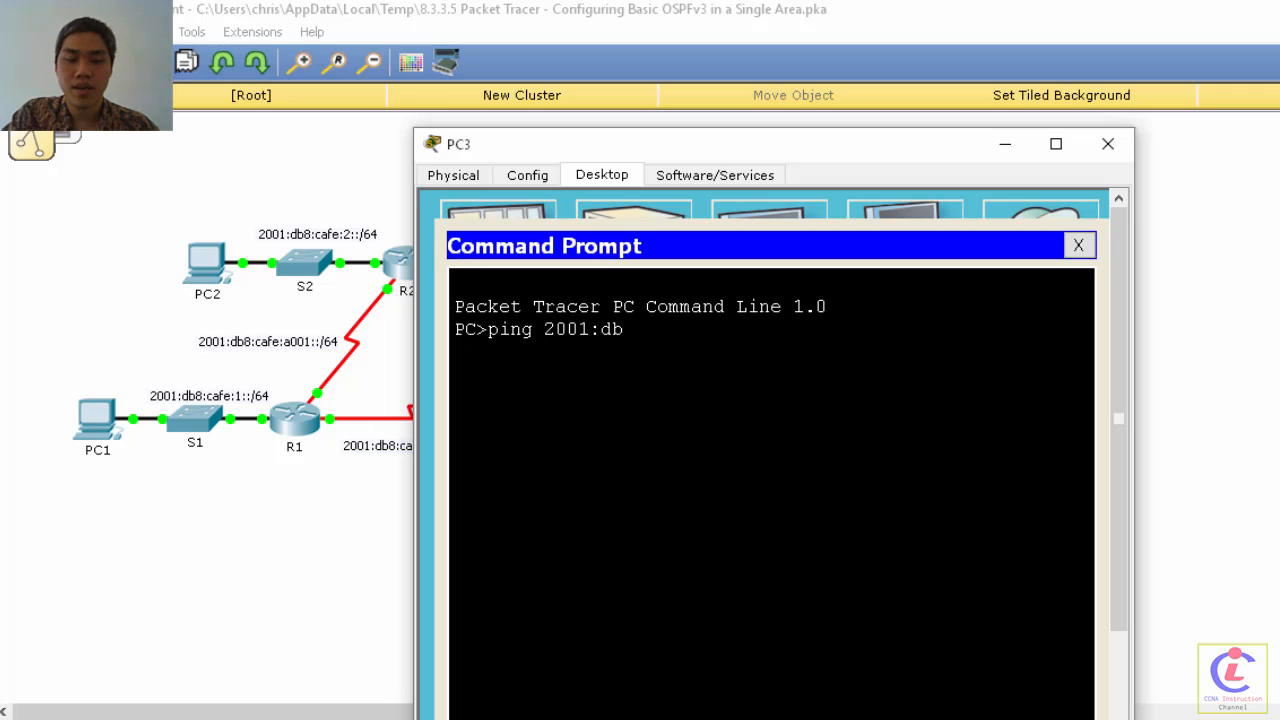
pyautogui.write('8')
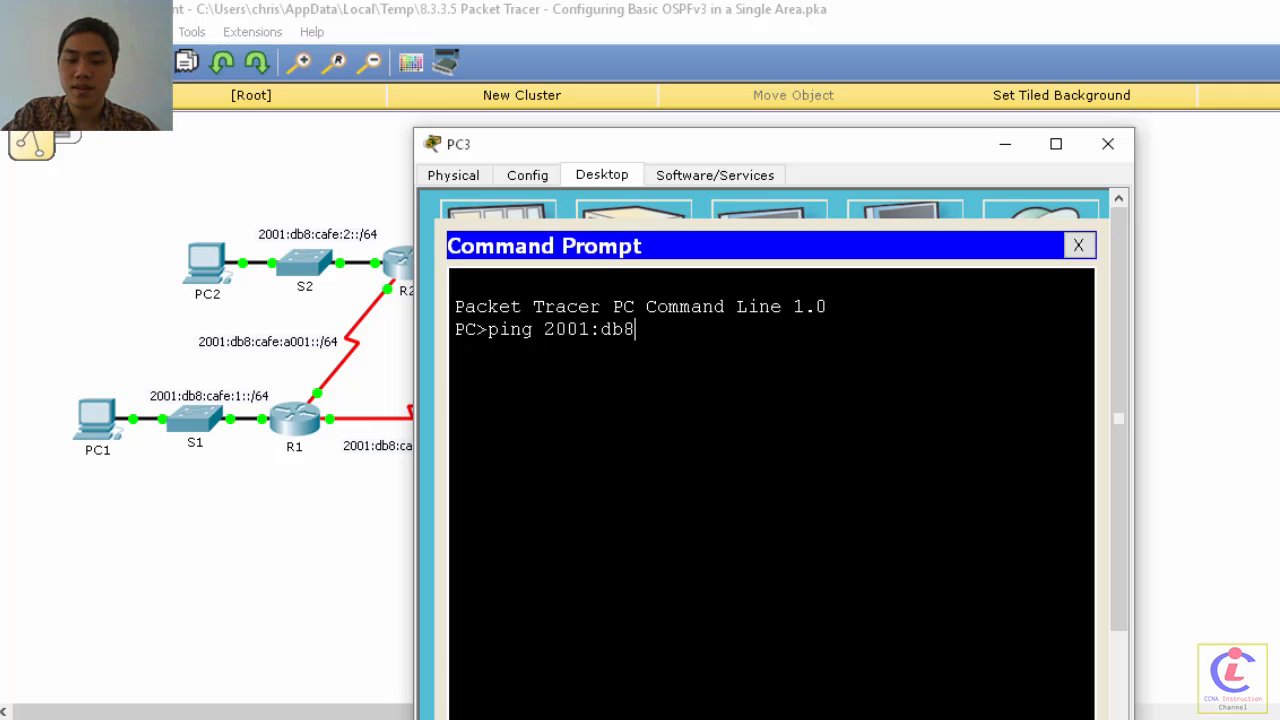
pyautogui.write(':cafe:2::')
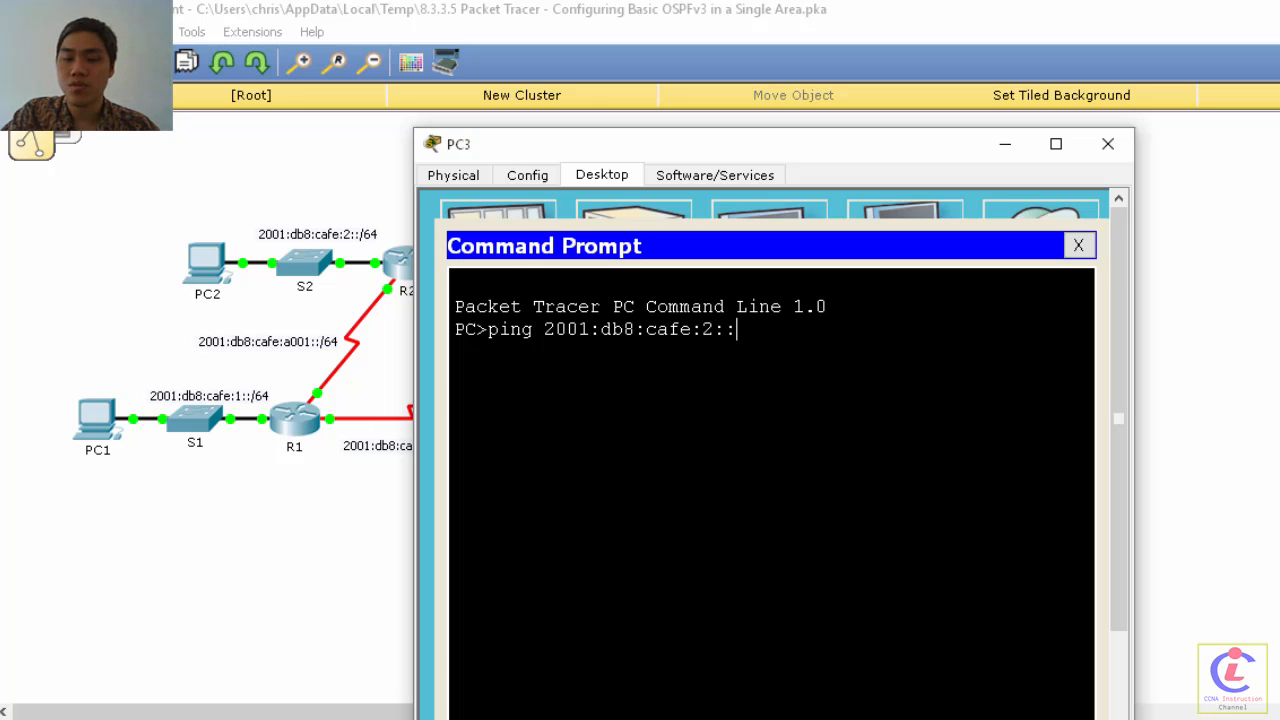
pyautogui.write('10')
pyautogui.press('Return')
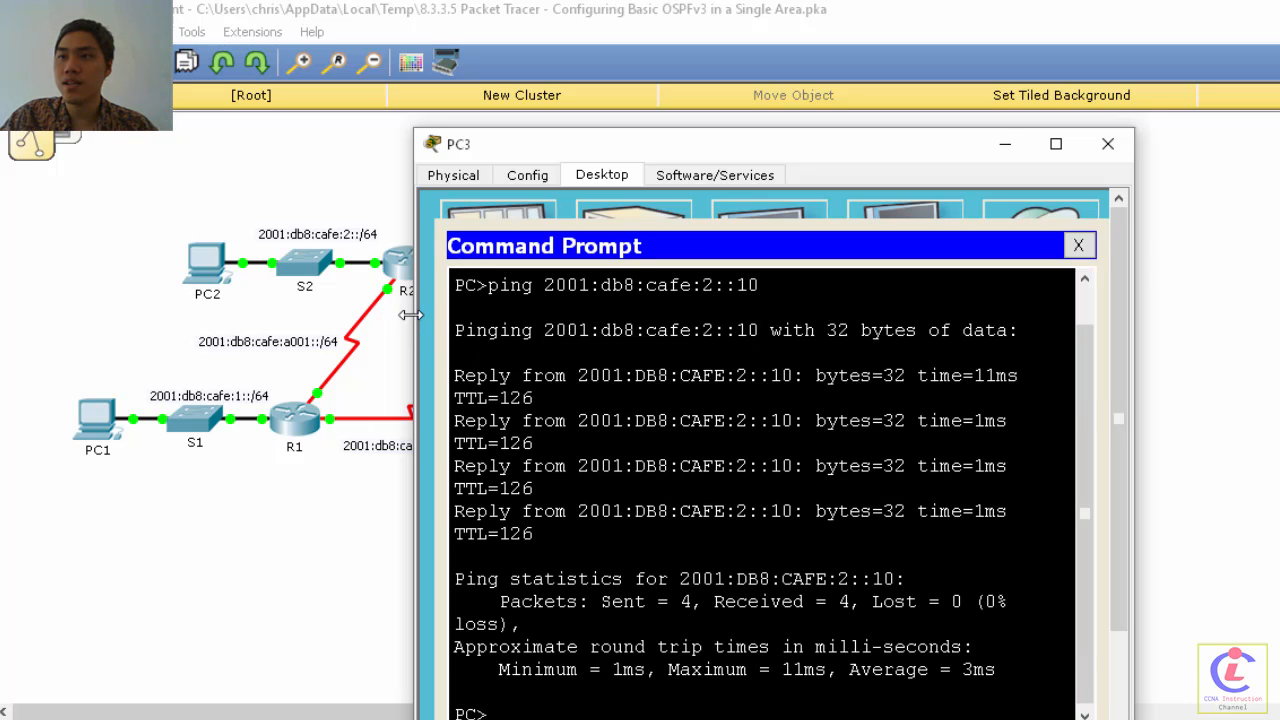
pyautogui.moveTo(410, 315); pyautogui.dragTo(152, 315)
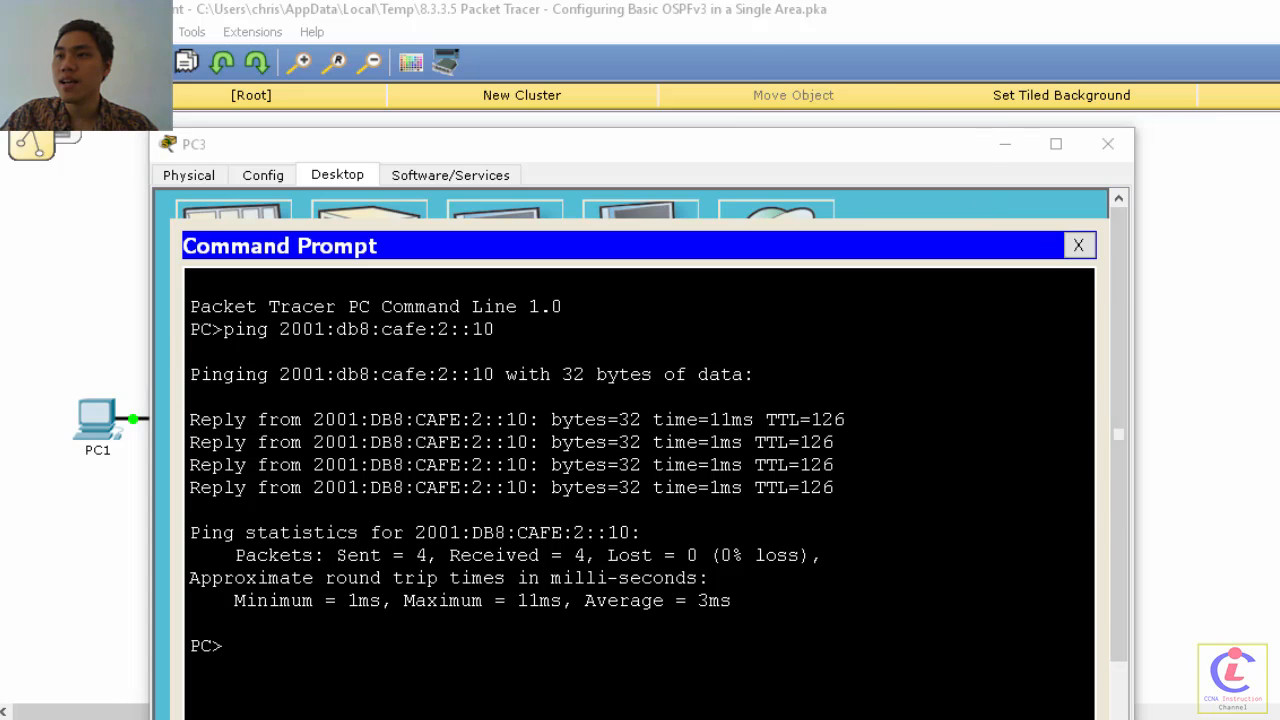
# Step: Bring up the activity instructions, check the activity's results, and close PC3's window
pyautogui.hotkey('alt', 'Tab')
pyautogui.moveTo(989, 83); pyautogui.dragTo(531, 36)
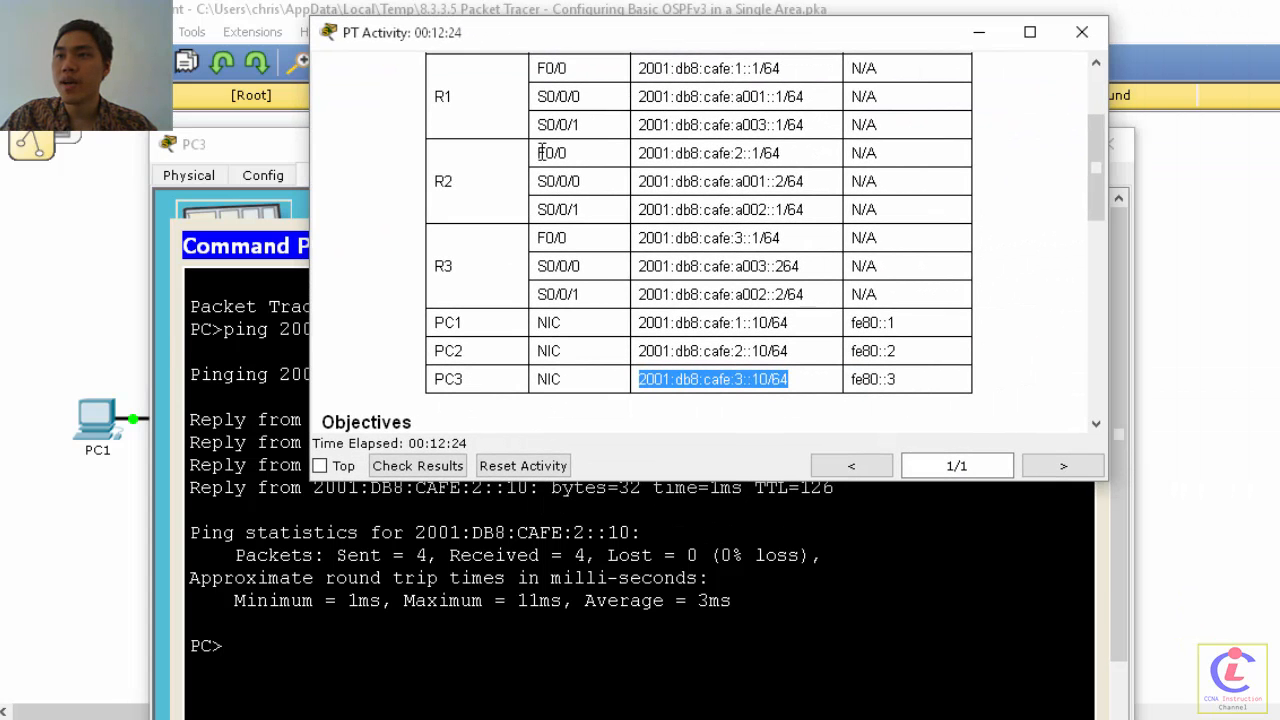
pyautogui.click(418, 466)
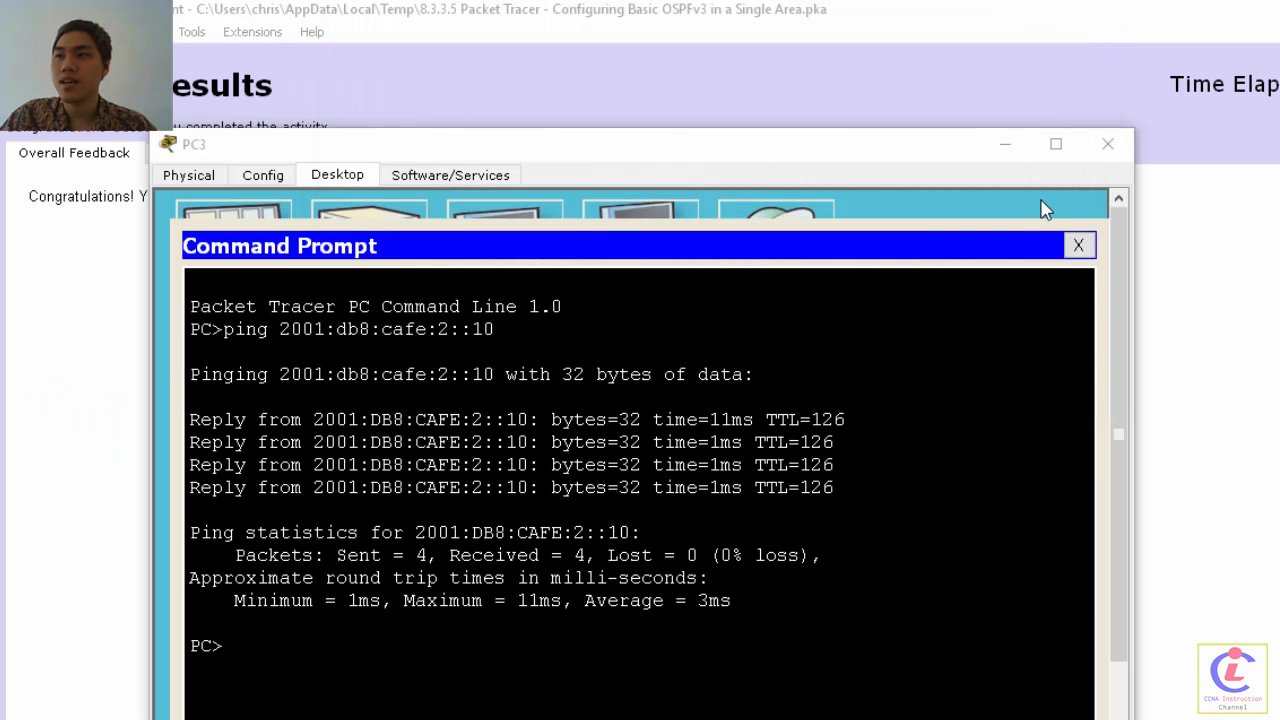
pyautogui.click(1109, 143)
# Step: Review the assessment items, overall feedback and connectivity tests in the activity results
pyautogui.click(231, 157)
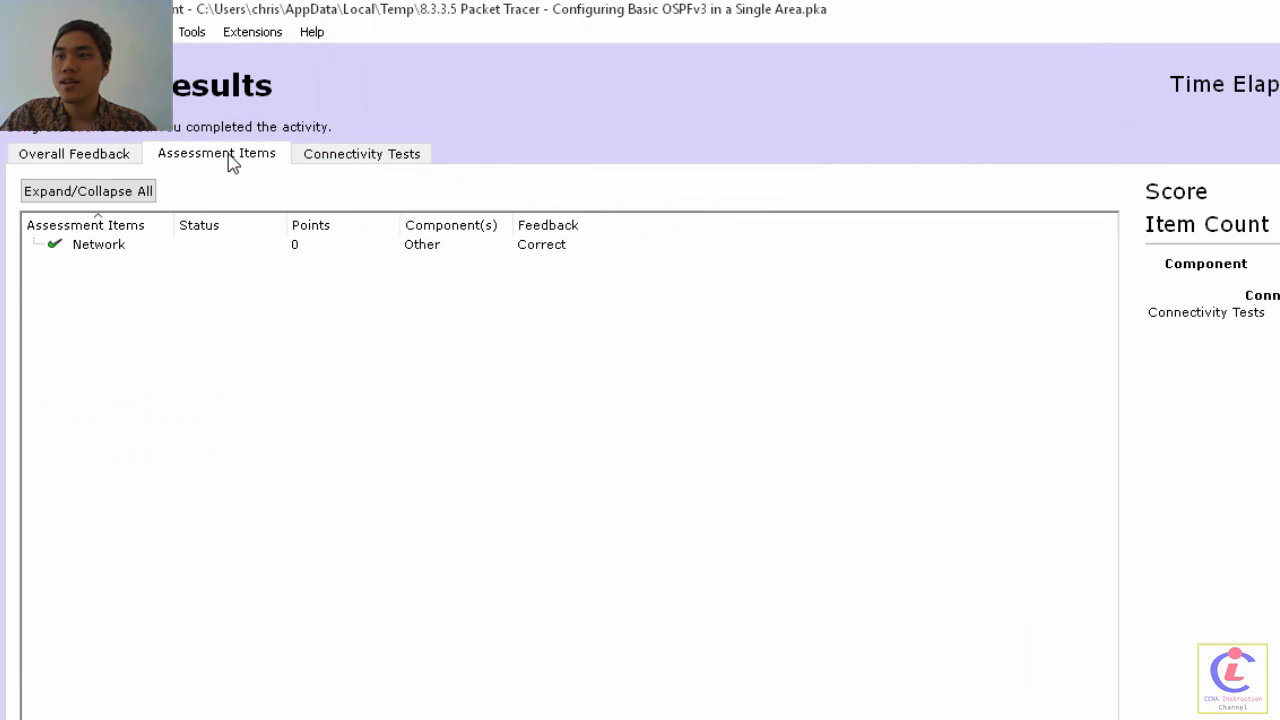
pyautogui.click(136, 157)
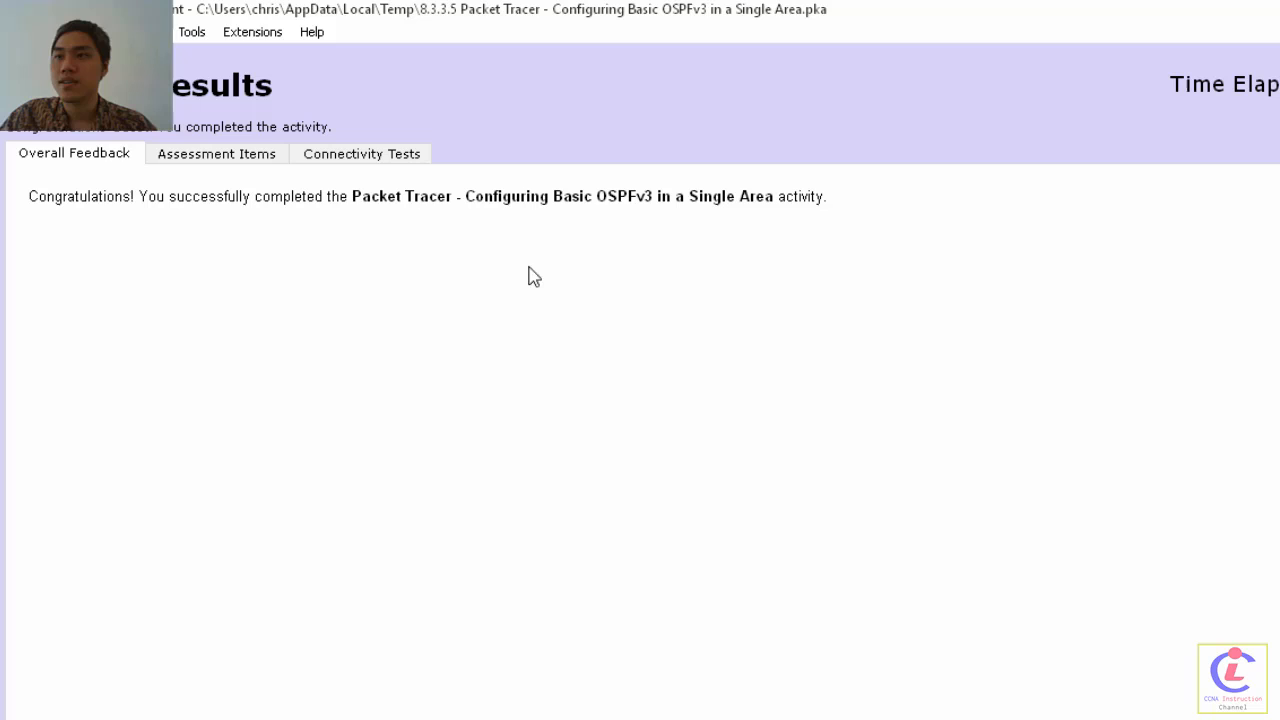
pyautogui.click(209, 158)
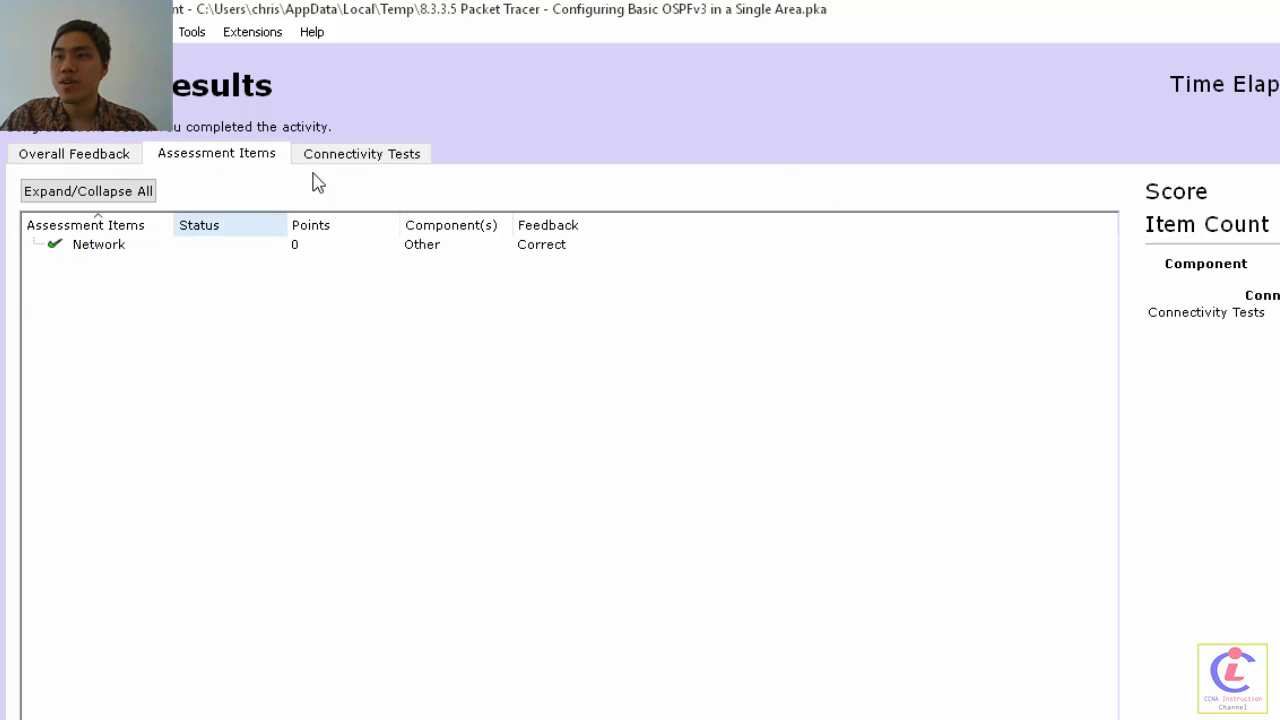
pyautogui.click(340, 160)
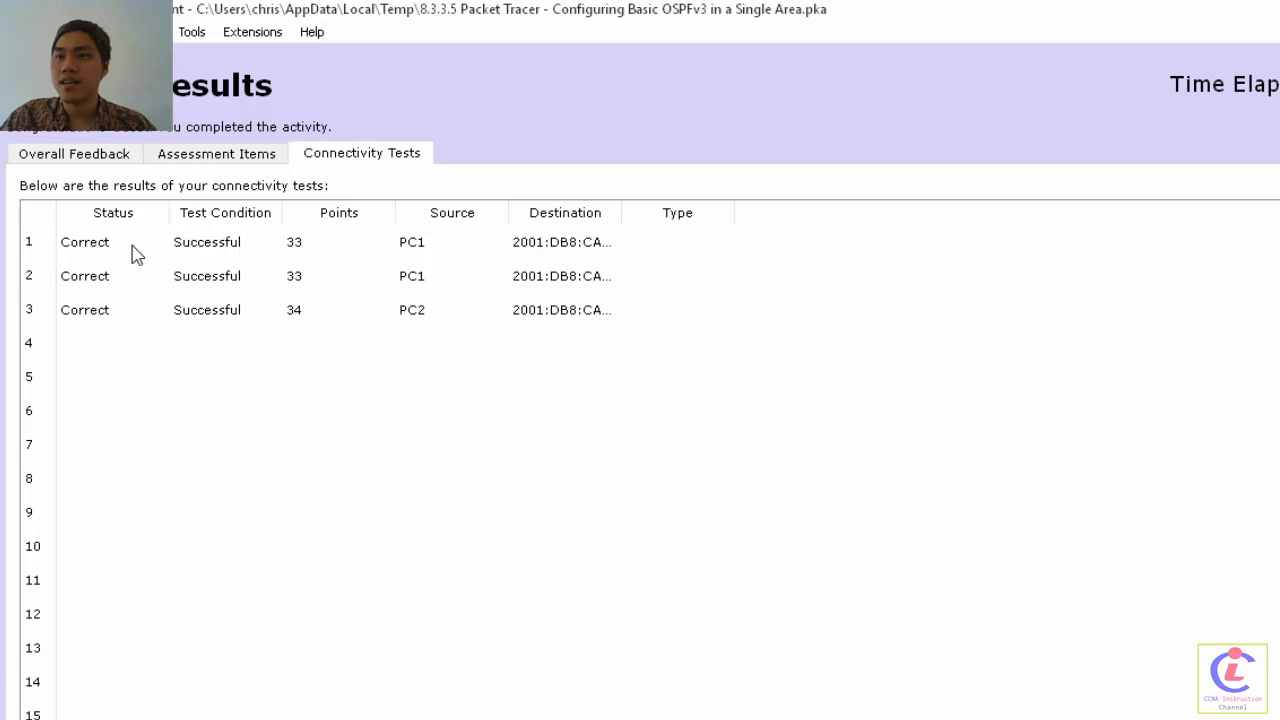